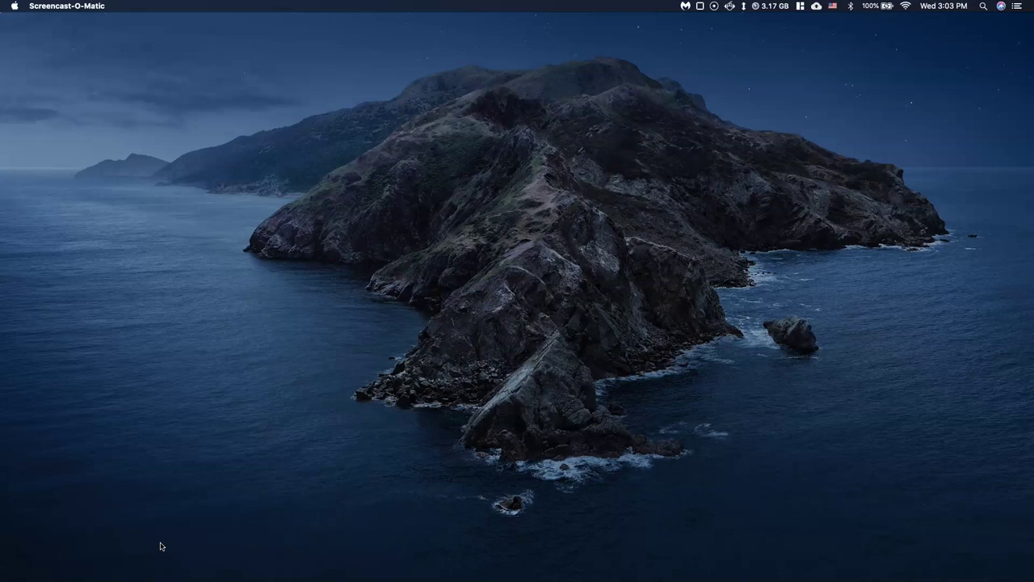
# - Switch to the Vivaldi browser and open the Stats_2050_Spring.20 course from the MyOpenMath home page
pyautogui.moveTo(443, 574)
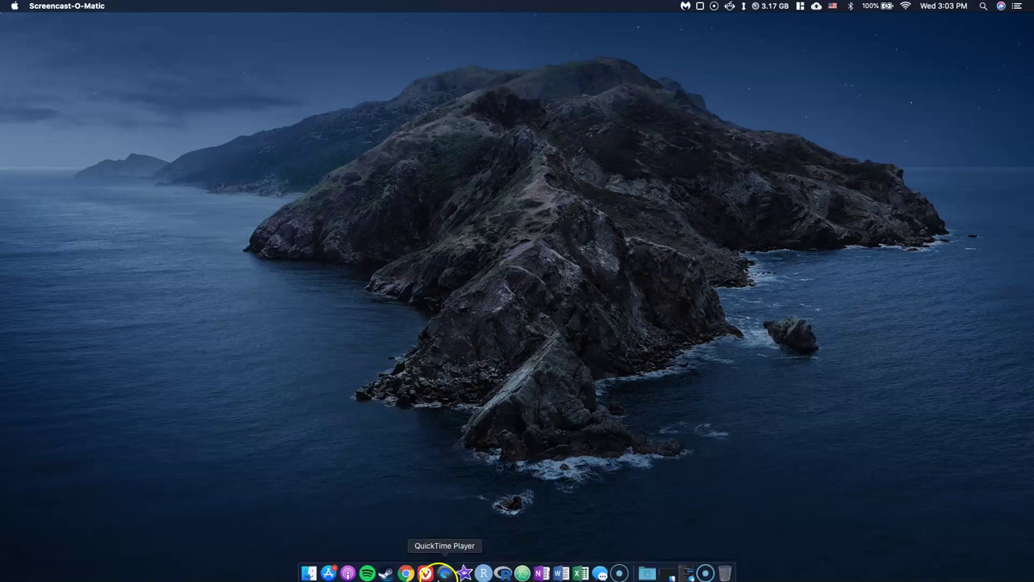
pyautogui.click(425, 569)
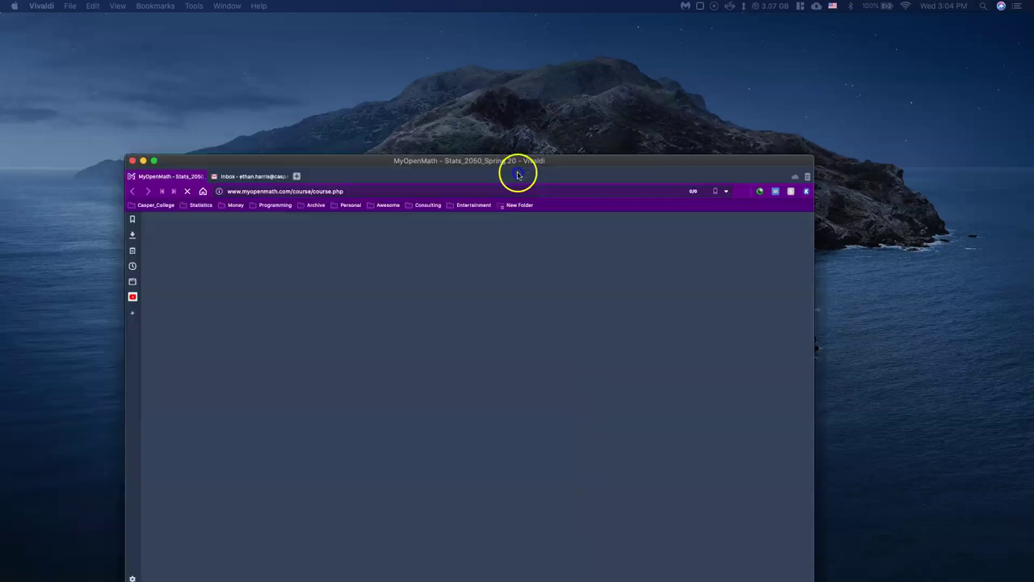
pyautogui.doubleClick(519, 173)
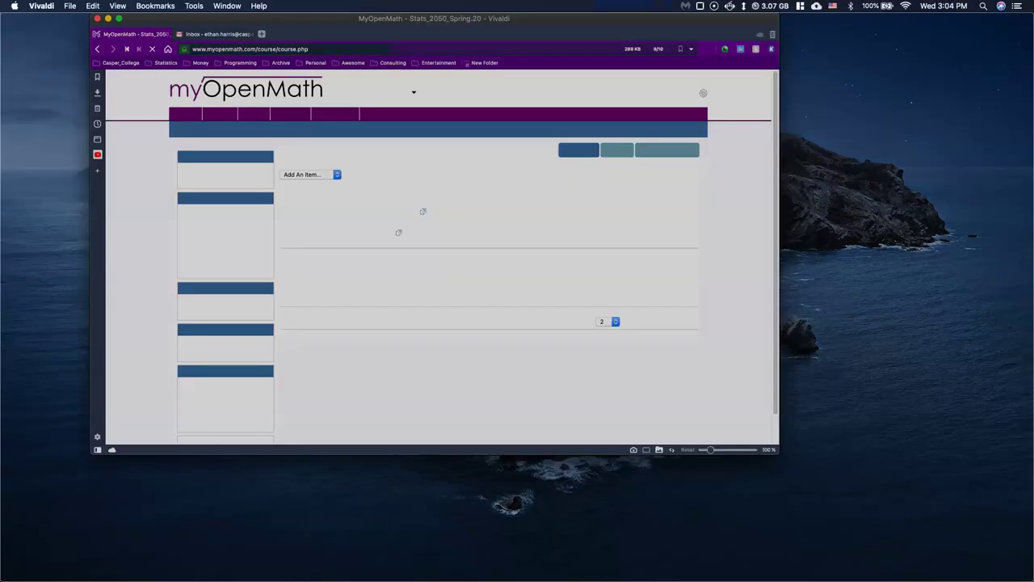
pyautogui.click(270, 130)
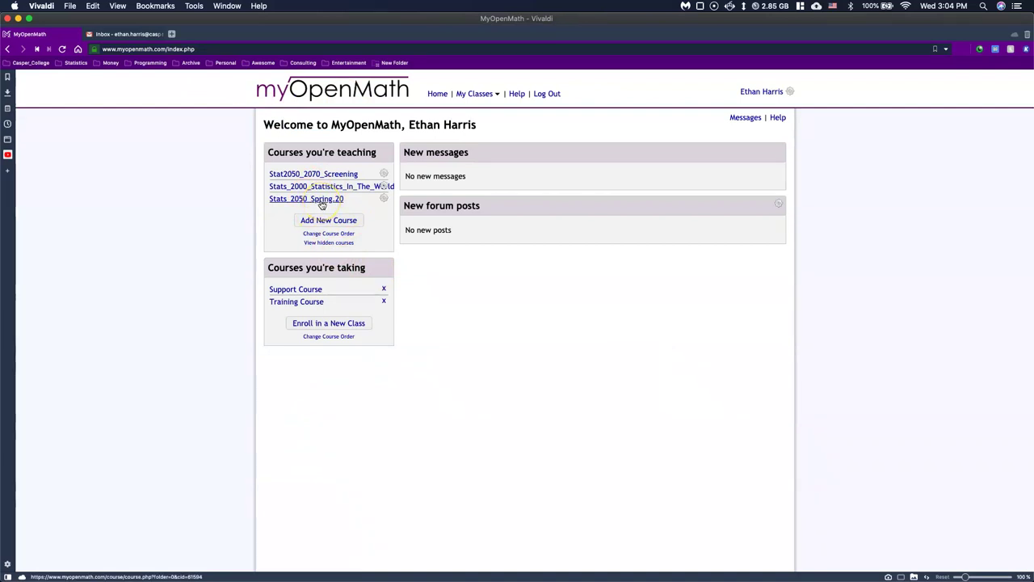
pyautogui.click(321, 201)
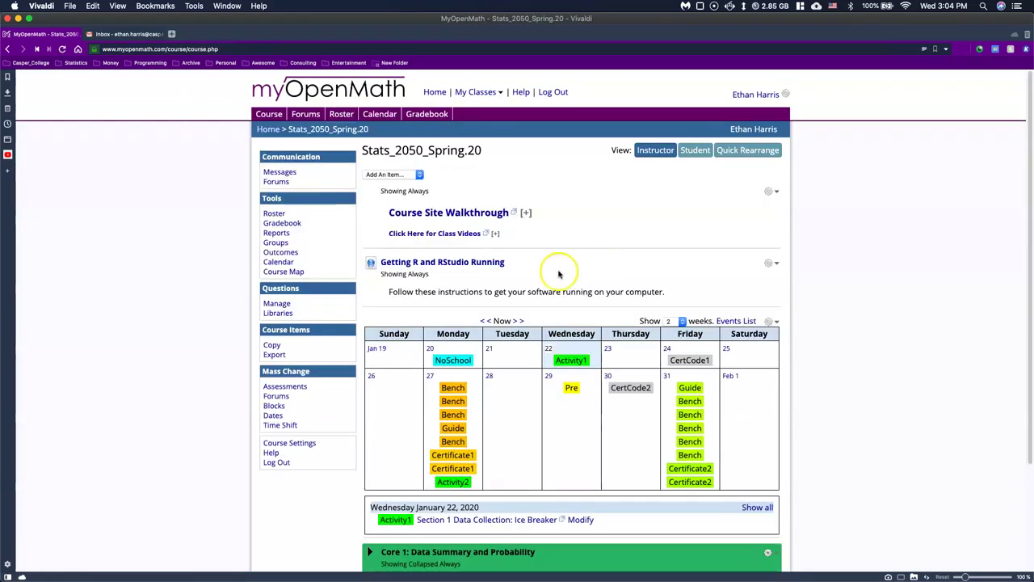
# - Expand Core 1: Data Summary and Probability, its Section 1: Sampling and Data, and the Section 1 Coursework block
pyautogui.scroll(-2, 521, 266)
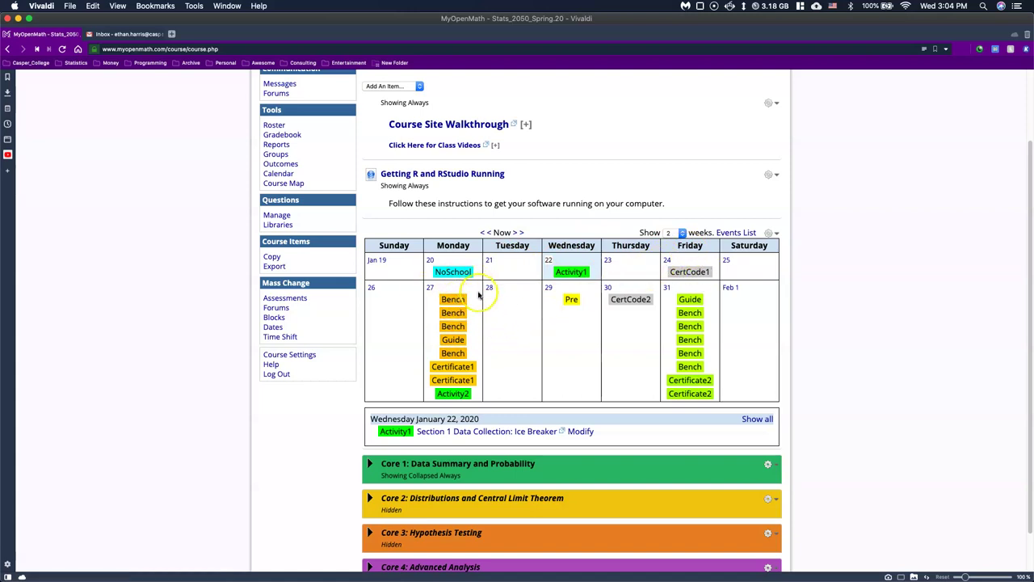
pyautogui.scroll(-1, 440, 351)
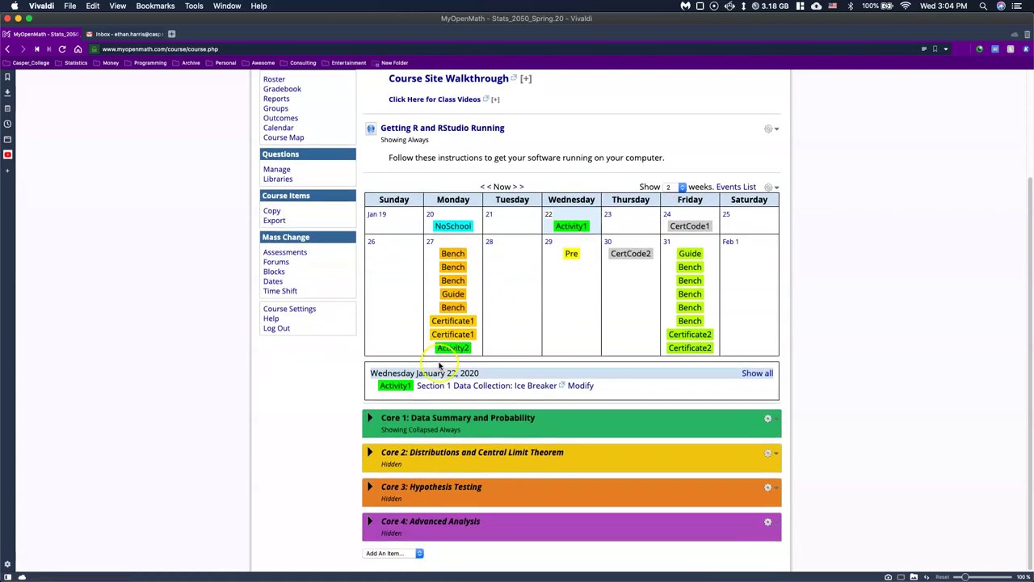
pyautogui.click(371, 419)
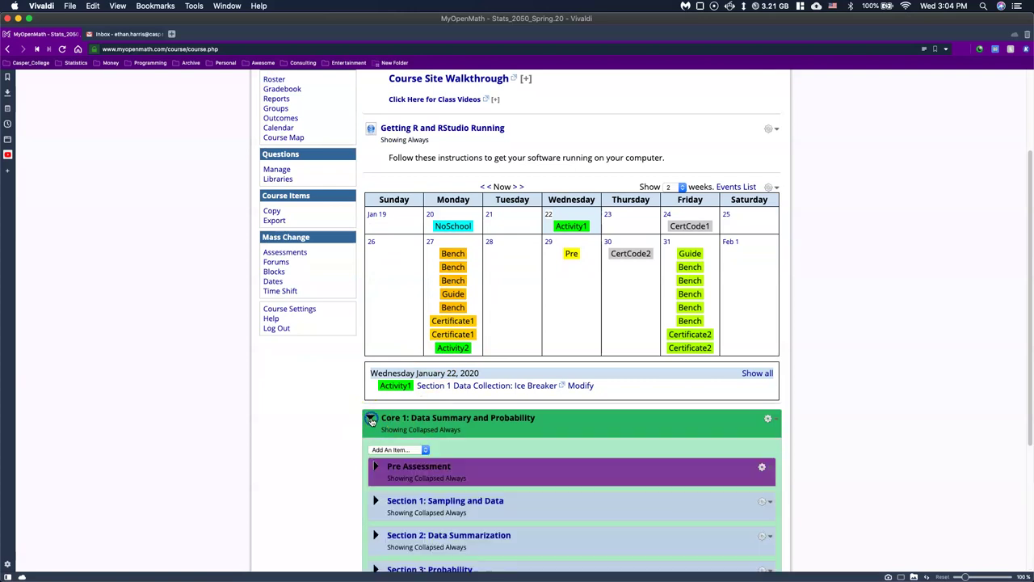
pyautogui.scroll(-1, 388, 429)
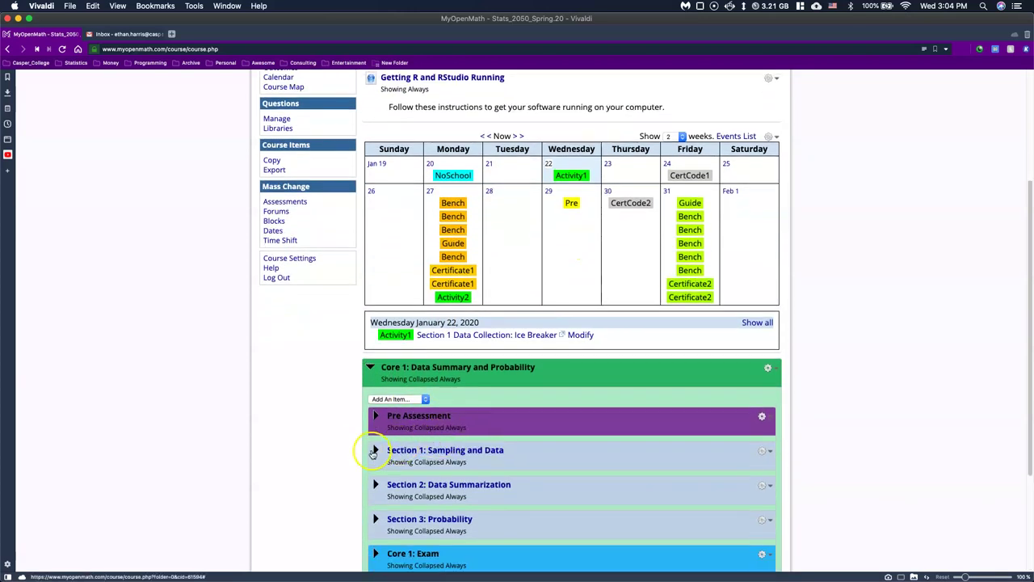
pyautogui.click(373, 451)
pyautogui.scroll(-4, 468, 457)
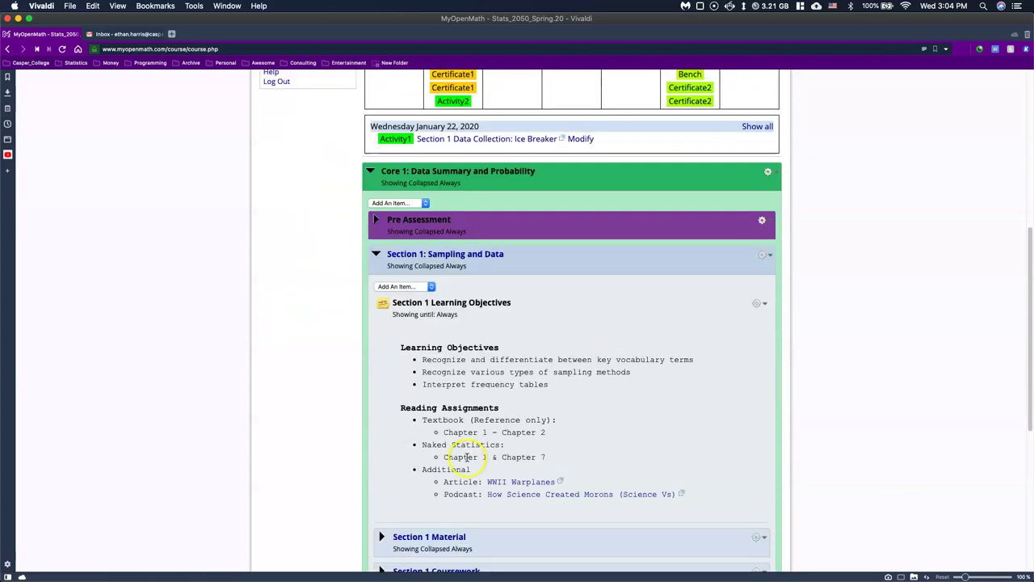
pyautogui.scroll(-3, 484, 305)
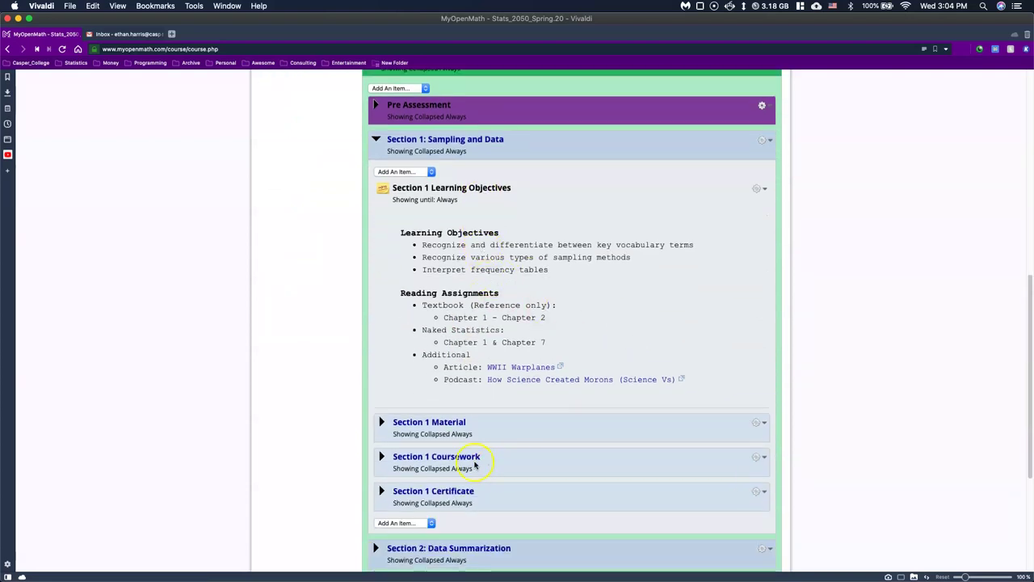
pyautogui.click(449, 459)
pyautogui.scroll(-4, 571, 445)
pyautogui.scroll(-4, 571, 445)
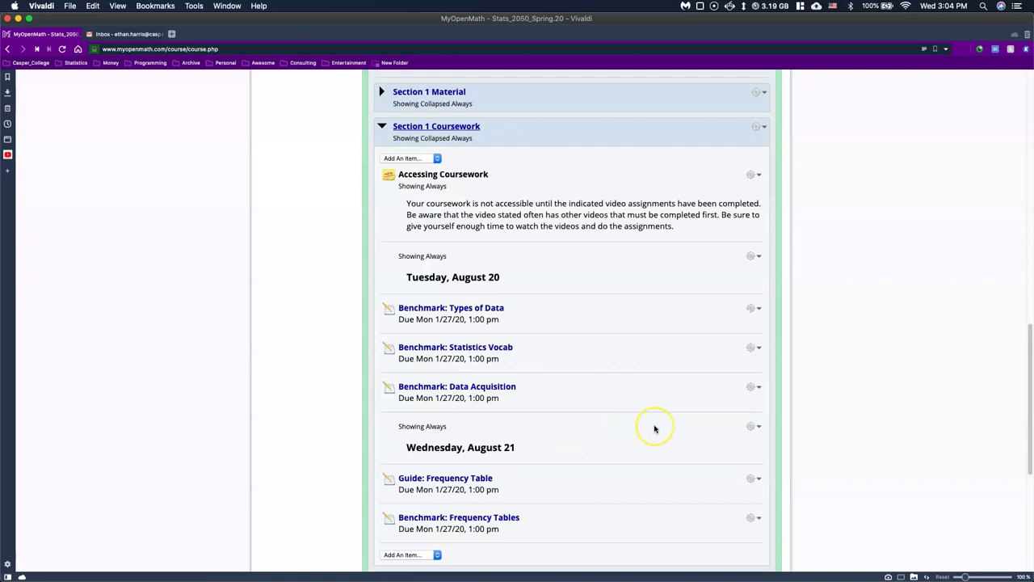
# - Open the Guide: Frequency Table assignment from the Section 1 coursework and start the assessment
pyautogui.press('super+equal')
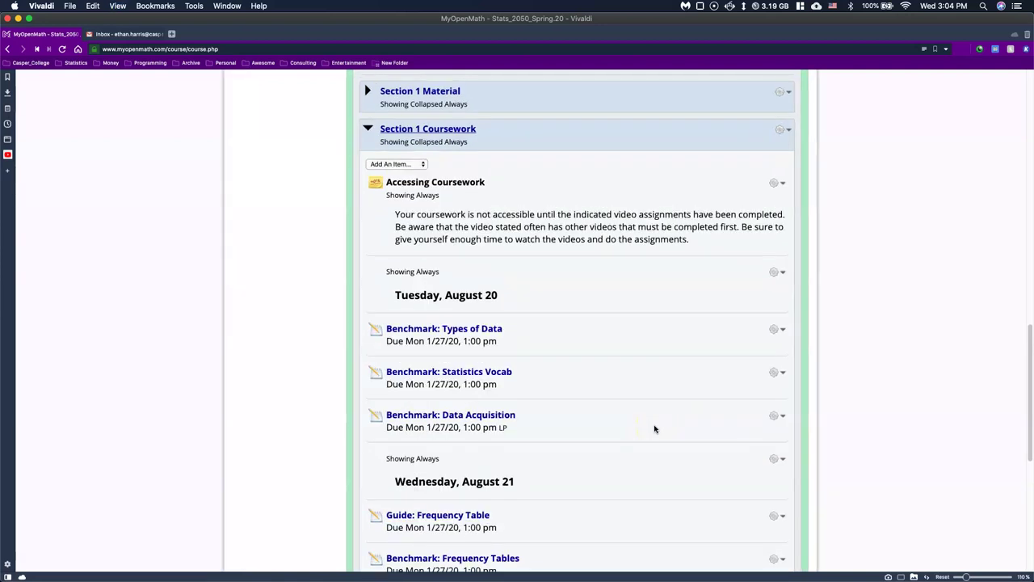
pyautogui.press('super+equal')
pyautogui.scroll(-5, 622, 424)
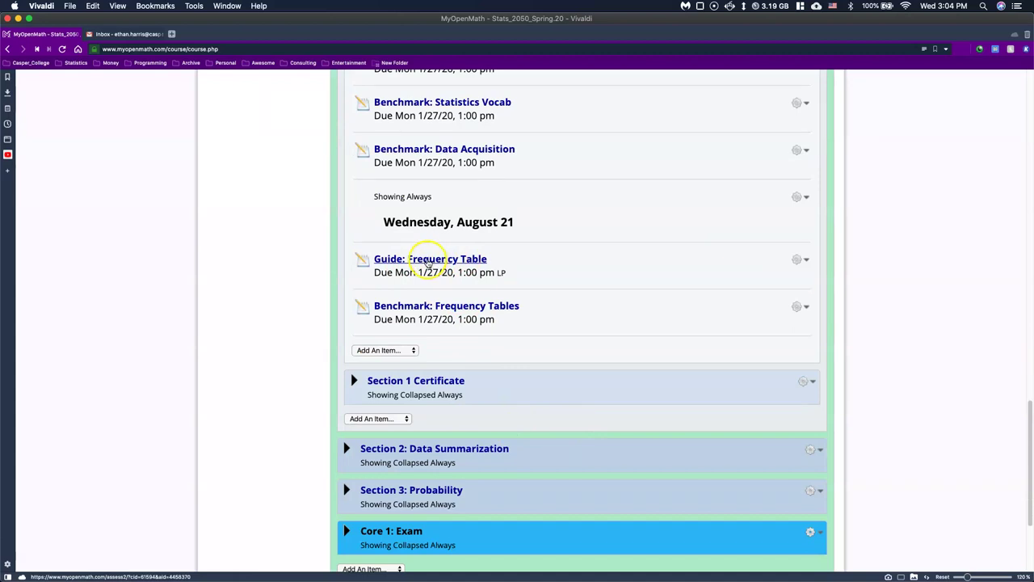
pyautogui.scroll(5, 428, 265)
pyautogui.scroll(-3, 485, 340)
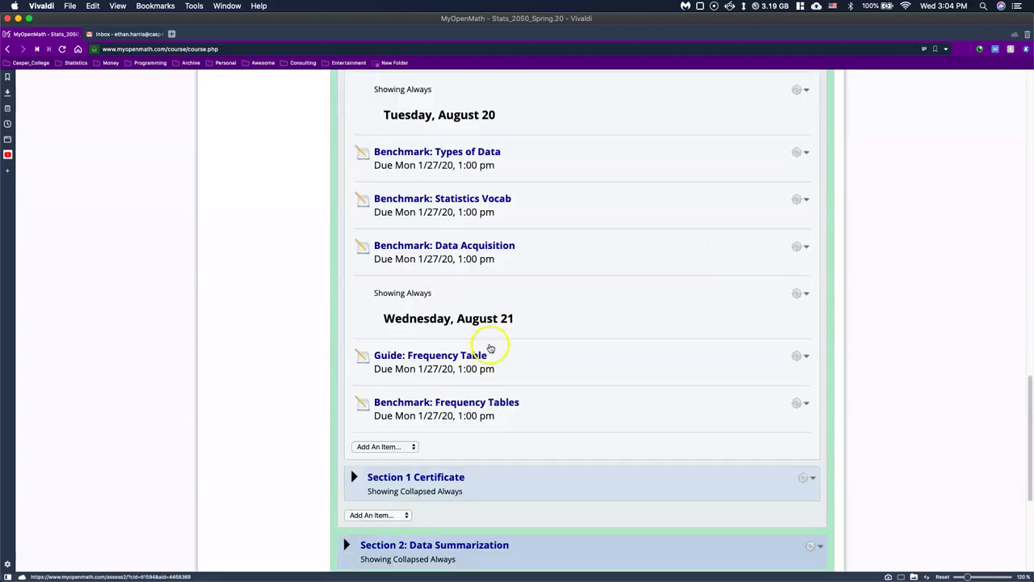
pyautogui.click(433, 358)
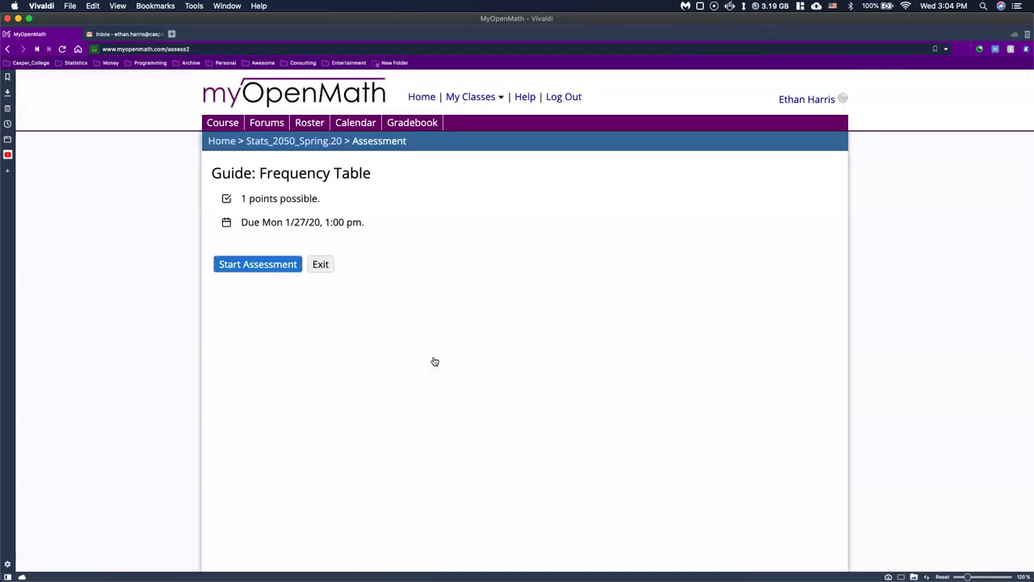
pyautogui.click(254, 266)
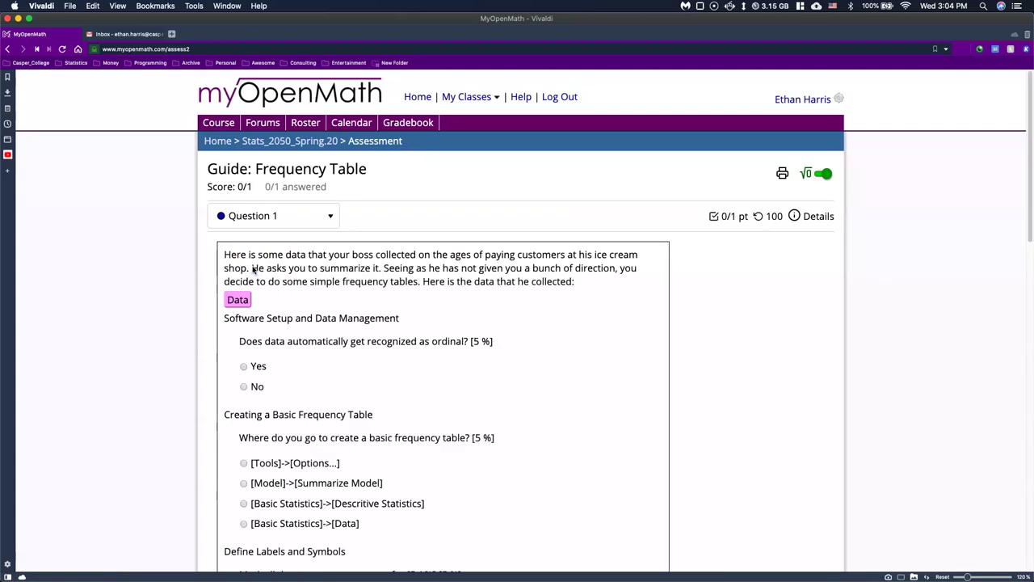
# - Expand the customer data table in Question 1 and look through the guide's questions
pyautogui.click(327, 211)
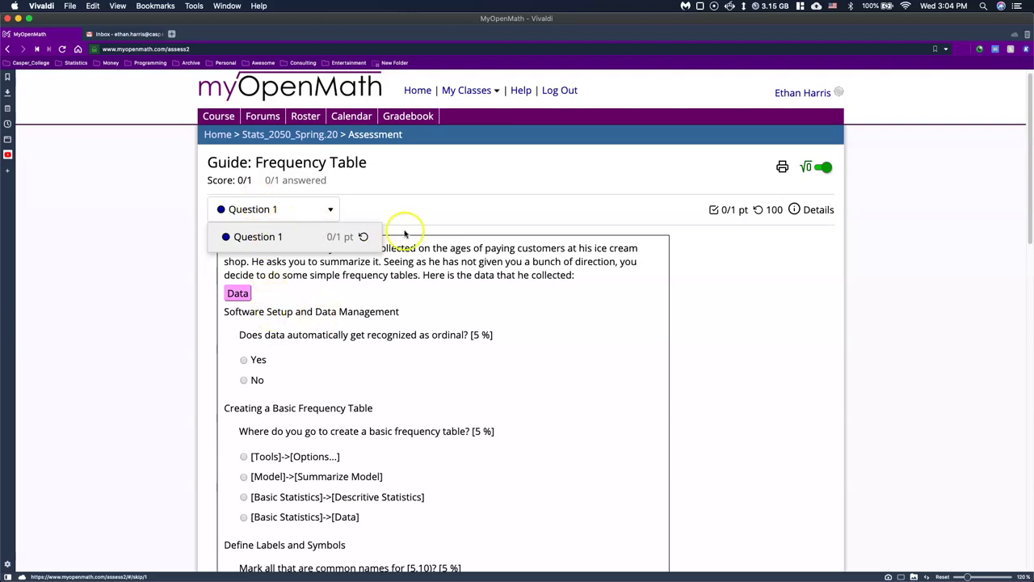
pyautogui.click(433, 246)
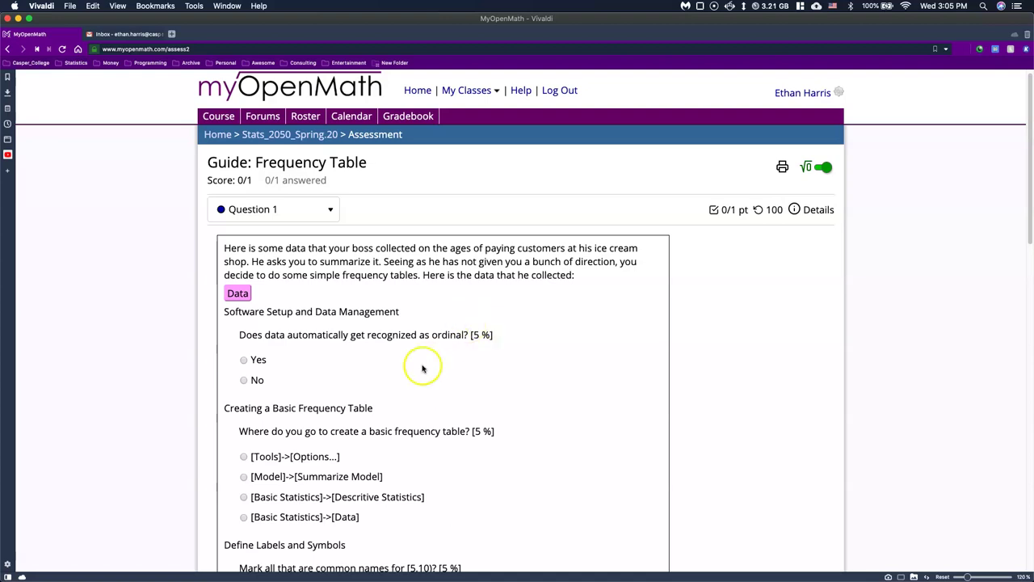
pyautogui.scroll(-5, 412, 367)
pyautogui.scroll(5, 412, 368)
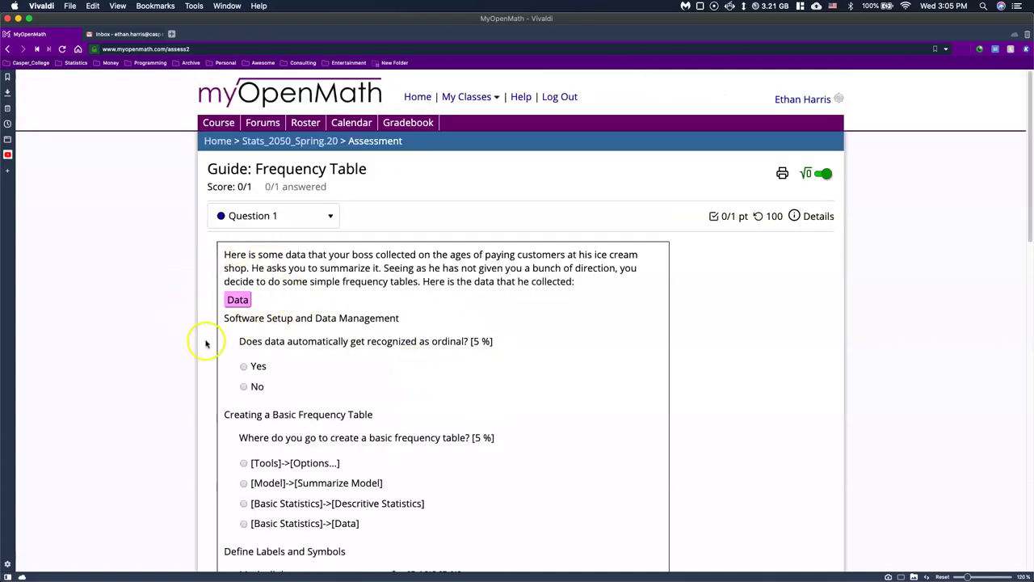
pyautogui.click(238, 300)
pyautogui.scroll(-2, 478, 300)
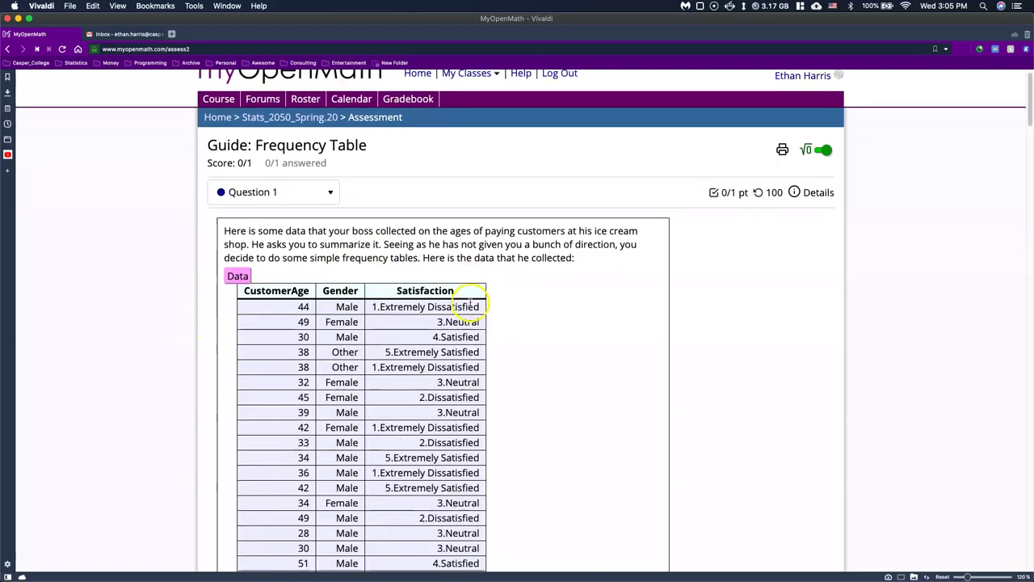
pyautogui.scroll(2, 561, 353)
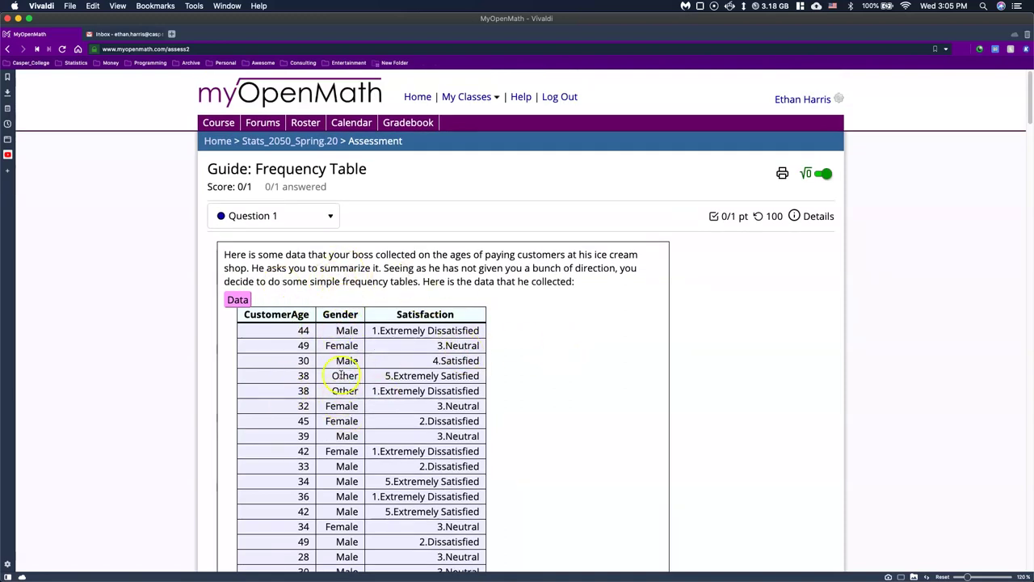
pyautogui.scroll(-1, 336, 359)
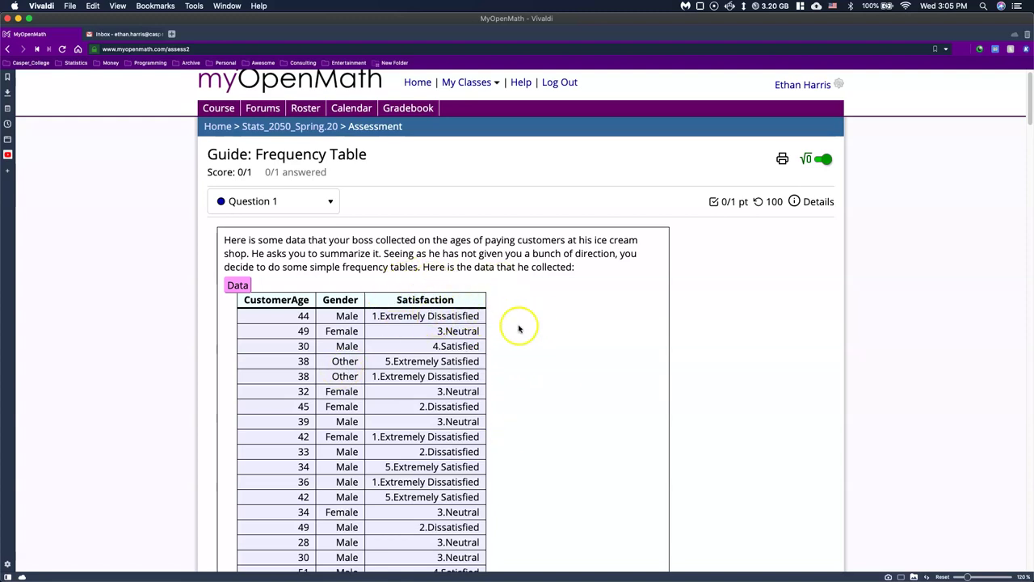
pyautogui.scroll(-15, 547, 445)
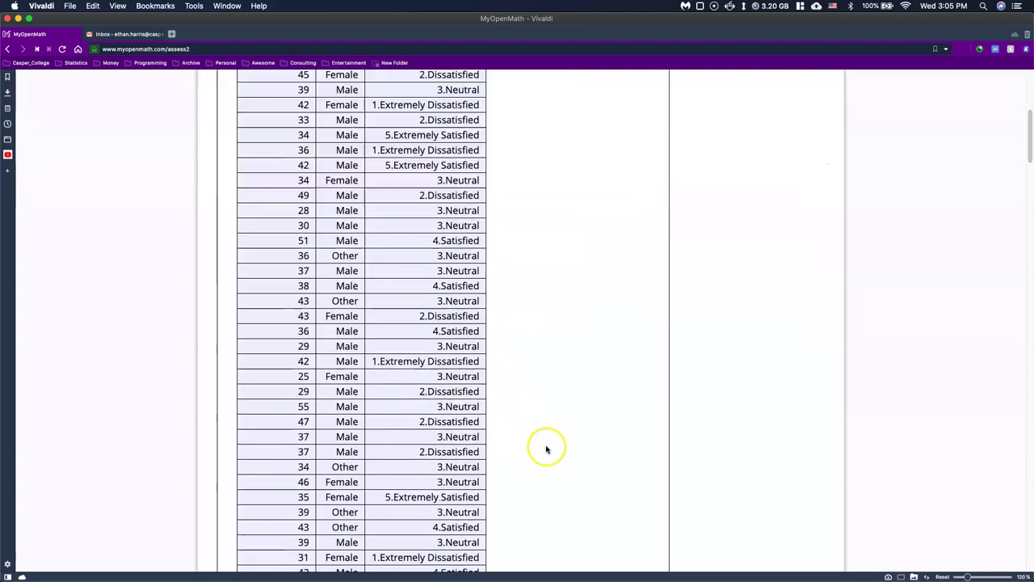
pyautogui.scroll(-20, 545, 450)
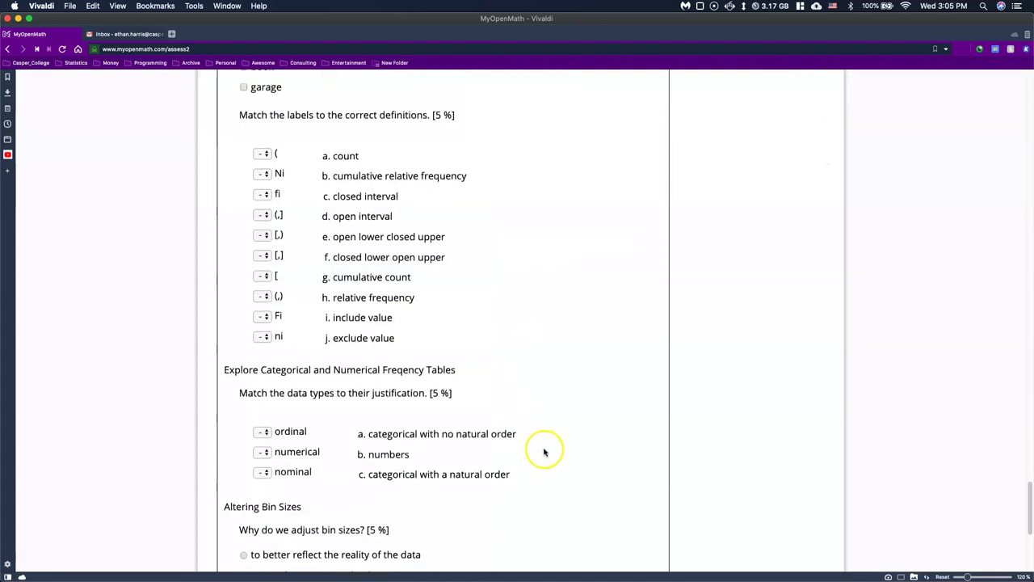
pyautogui.scroll(20, 545, 454)
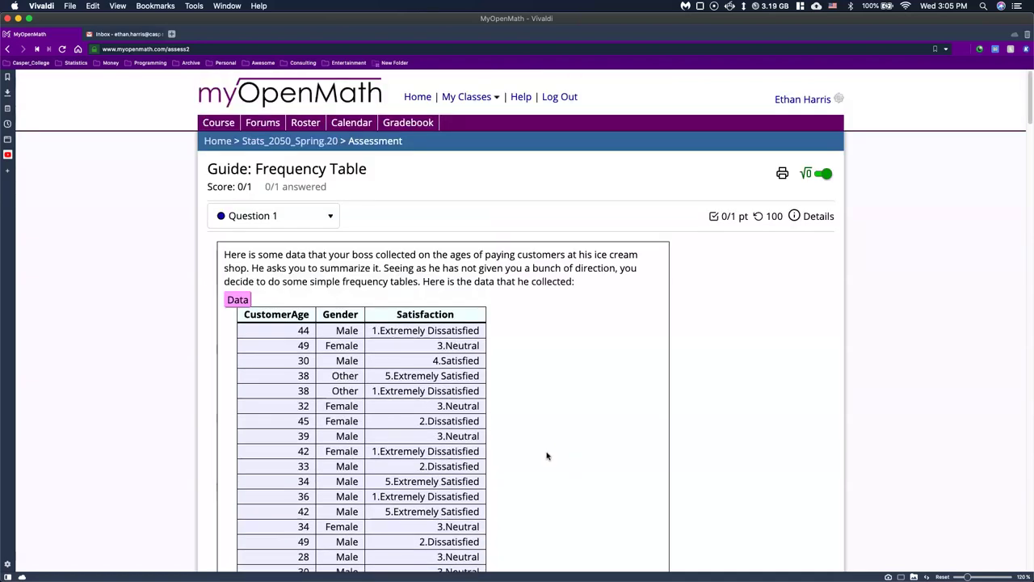
# - Copy the whole CustomerAge, Gender and Satisfaction table including its headers, and collapse the data display
pyautogui.moveTo(233, 300); pyautogui.dragTo(493, 313)
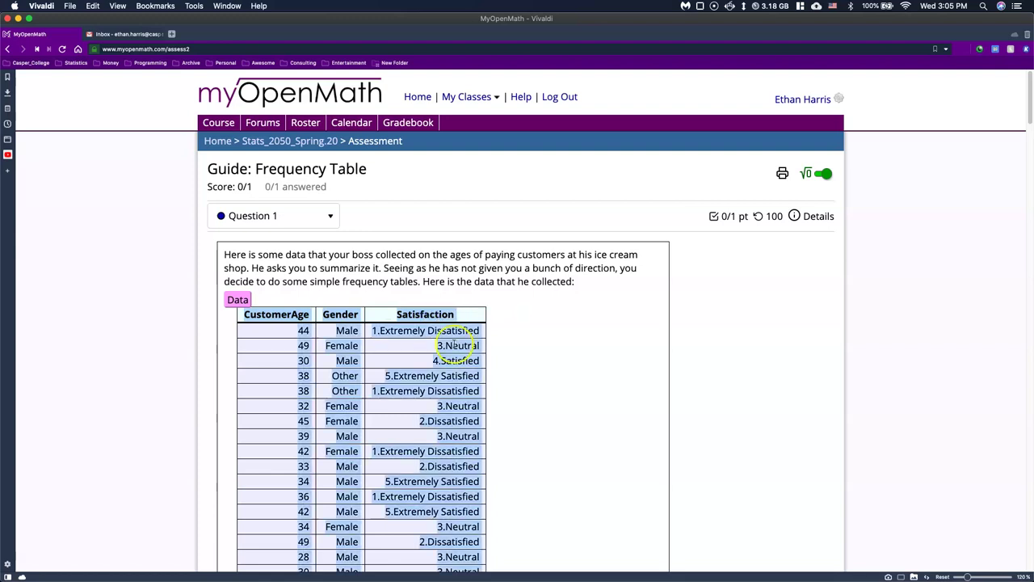
pyautogui.scroll(-10, 533, 376)
pyautogui.scroll(-10, 540, 385)
pyautogui.scroll(12, 540, 385)
pyautogui.scroll(-5, 540, 386)
pyautogui.scroll(20, 540, 386)
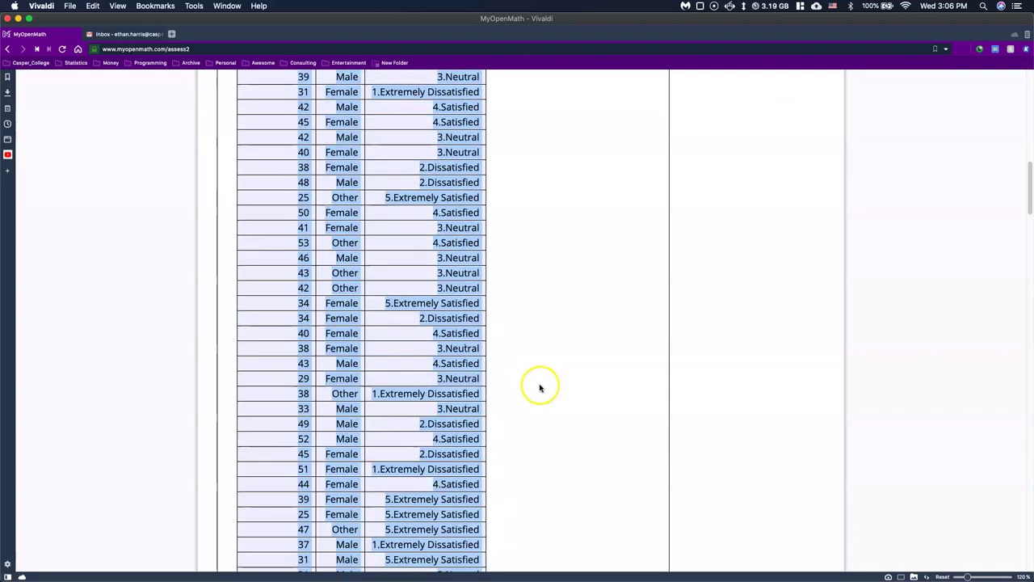
pyautogui.scroll(10, 539, 387)
pyautogui.rightClick(525, 318)
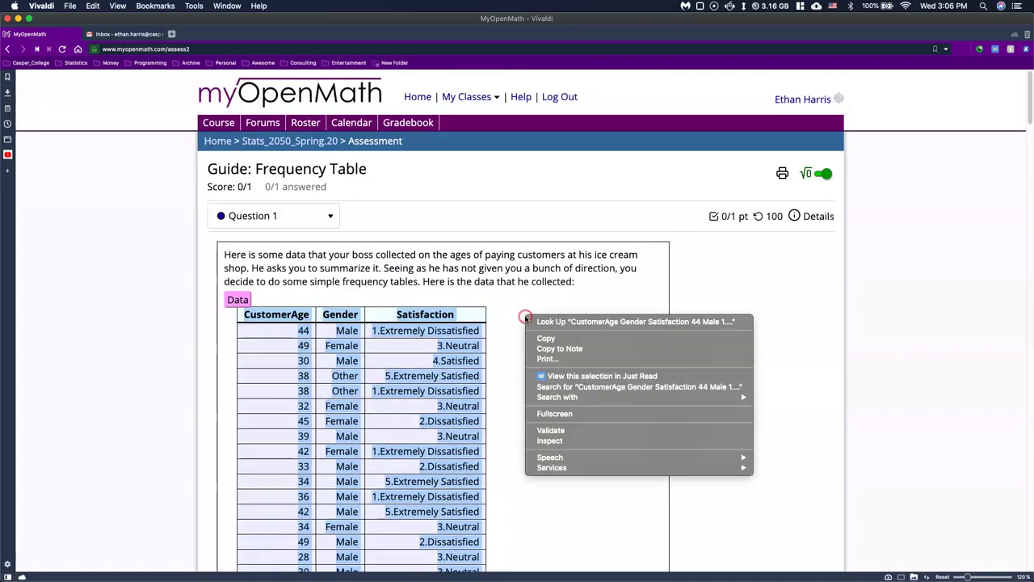
pyautogui.click(553, 338)
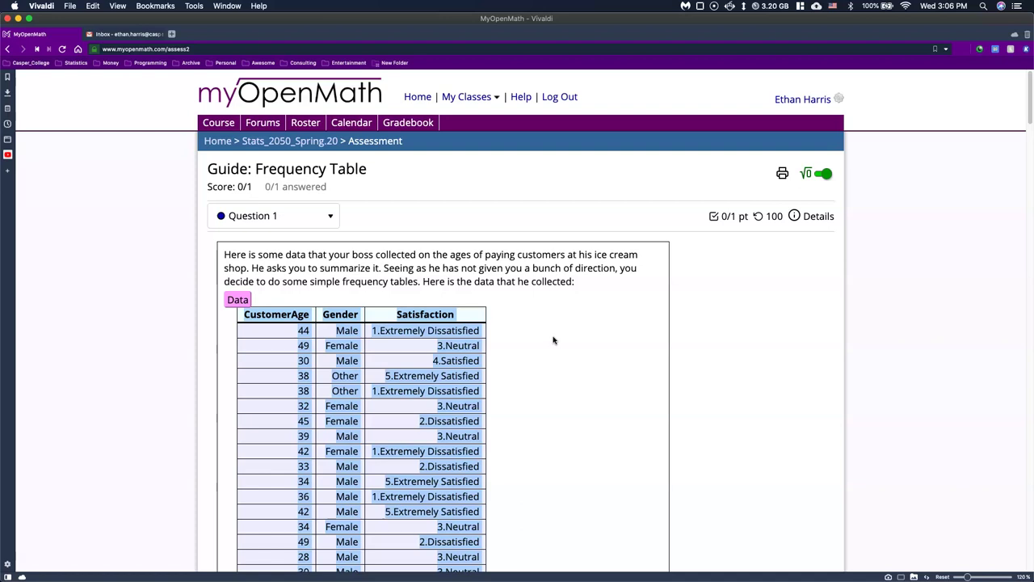
pyautogui.rightClick(457, 330)
pyautogui.click(500, 352)
pyautogui.click(239, 300)
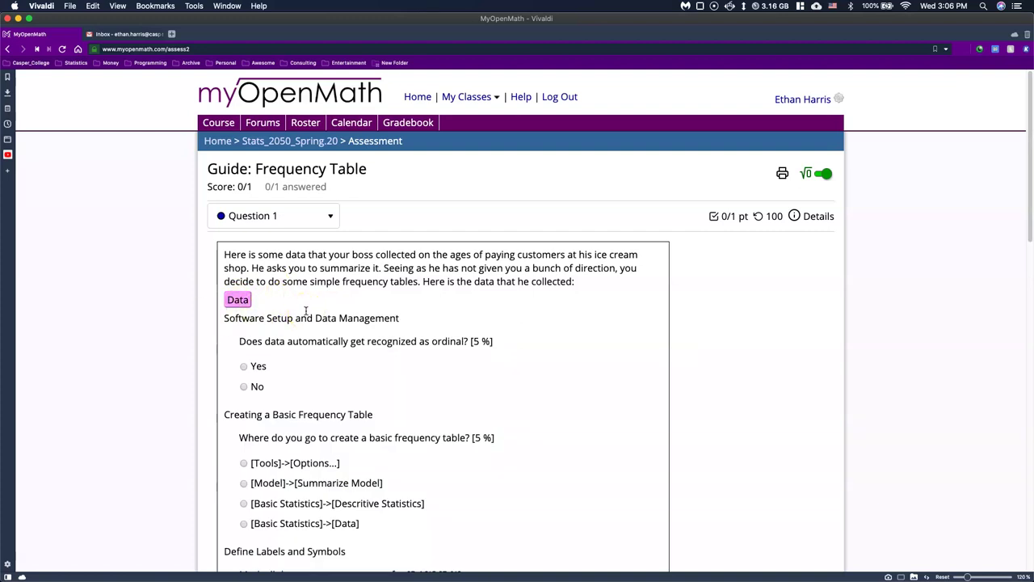
# - Launch RStudio, move its window up over the browser, and widen it from its left edge
pyautogui.moveTo(415, 570)
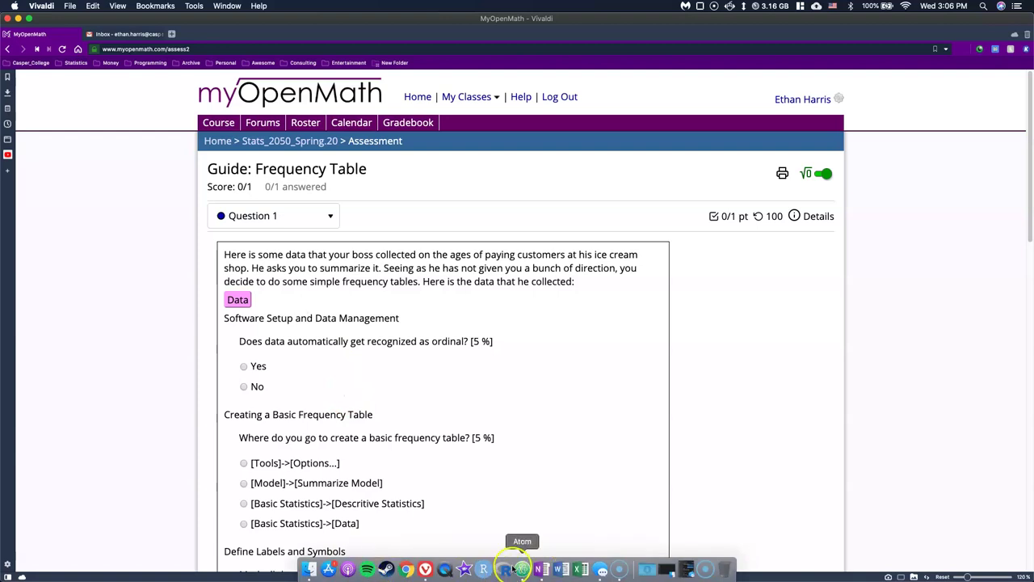
pyautogui.click(482, 570)
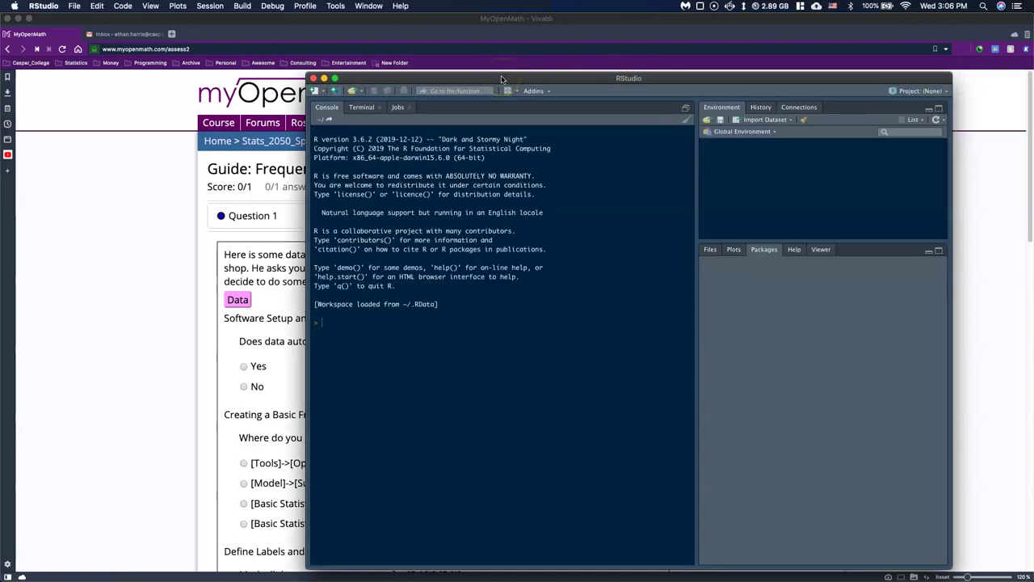
pyautogui.moveTo(501, 75); pyautogui.dragTo(417, 50)
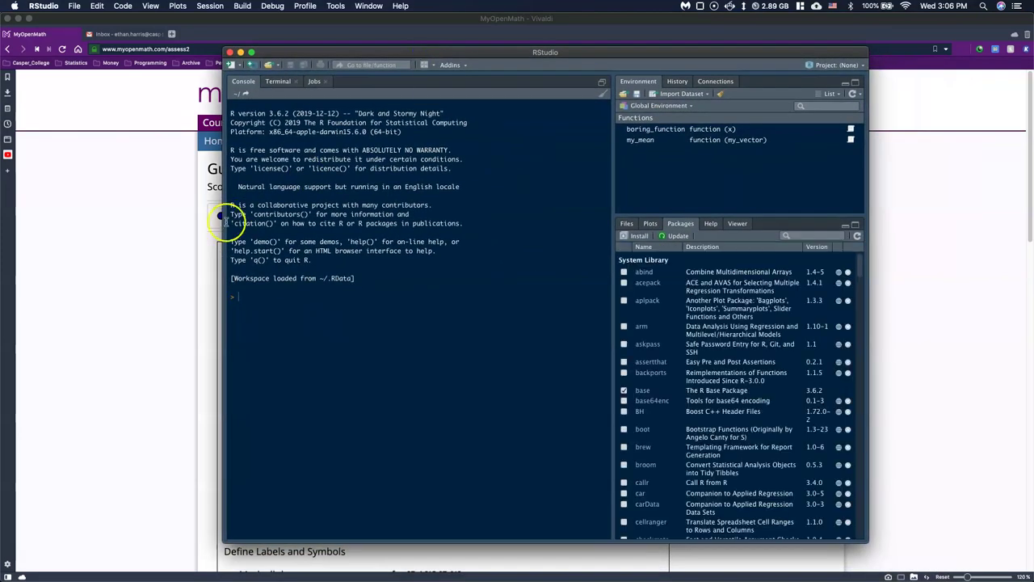
pyautogui.moveTo(224, 194); pyautogui.dragTo(134, 194)
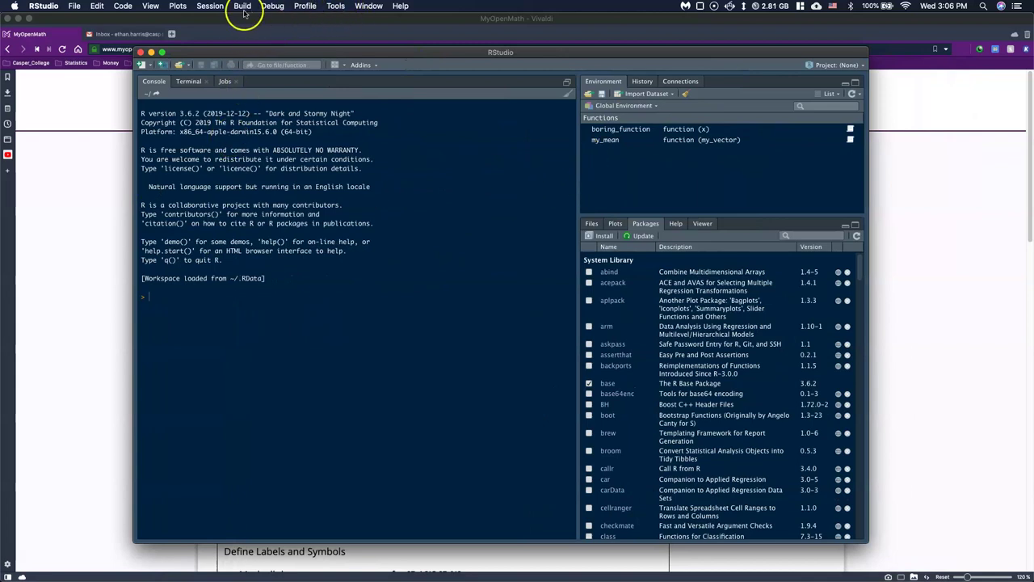
# - Zoom in the RStudio interface three levels and narrow the console pane to give the package list more room
pyautogui.click(153, 7)
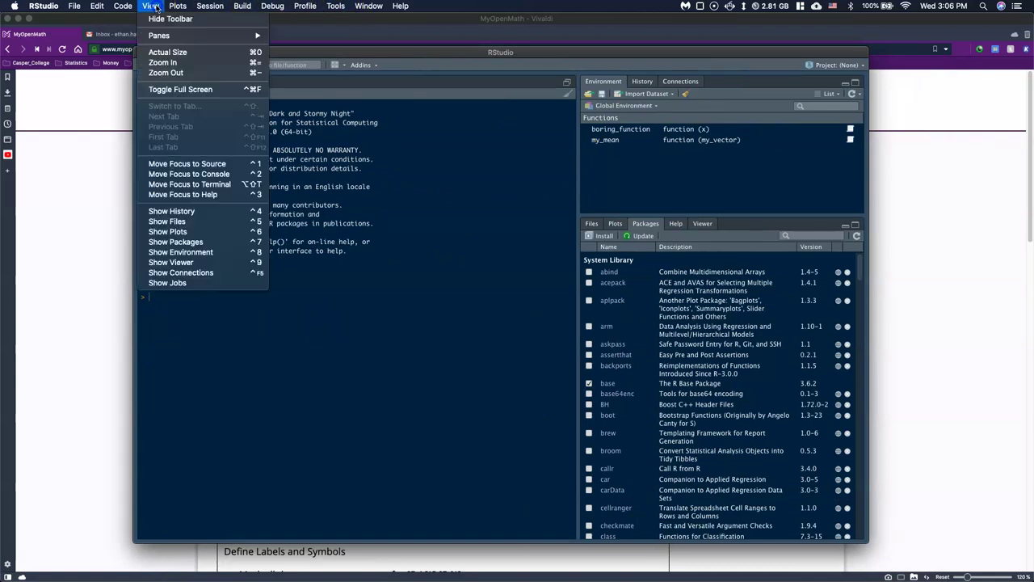
pyautogui.click(184, 63)
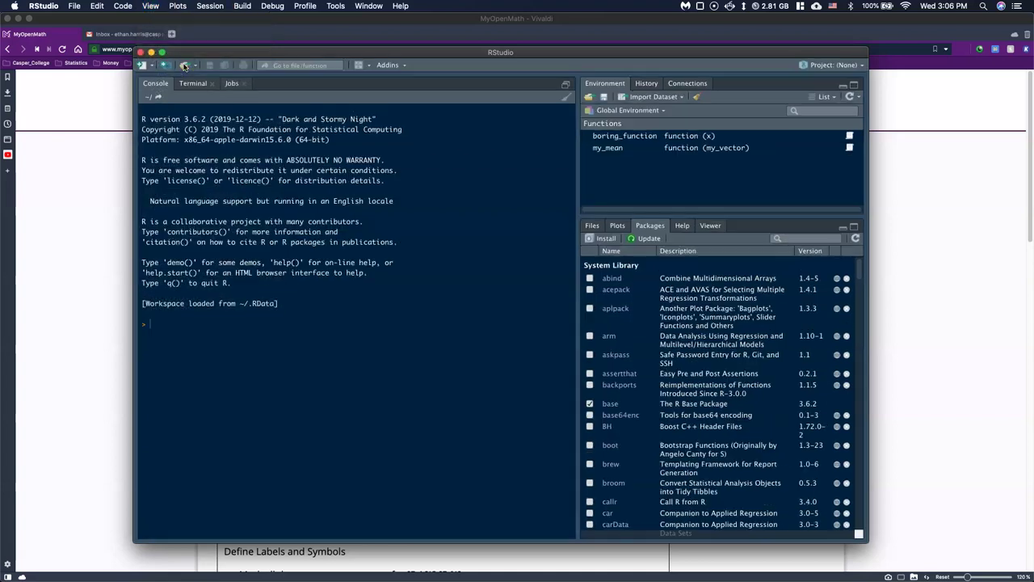
pyautogui.click(151, 6)
pyautogui.click(185, 63)
pyautogui.click(151, 6)
pyautogui.click(184, 63)
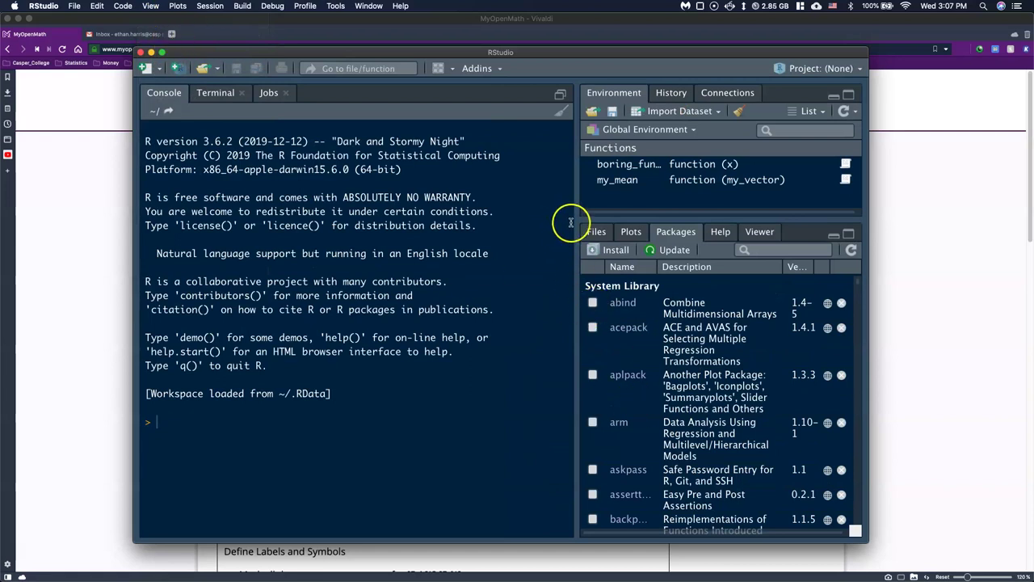
pyautogui.moveTo(575, 219); pyautogui.dragTo(514, 221)
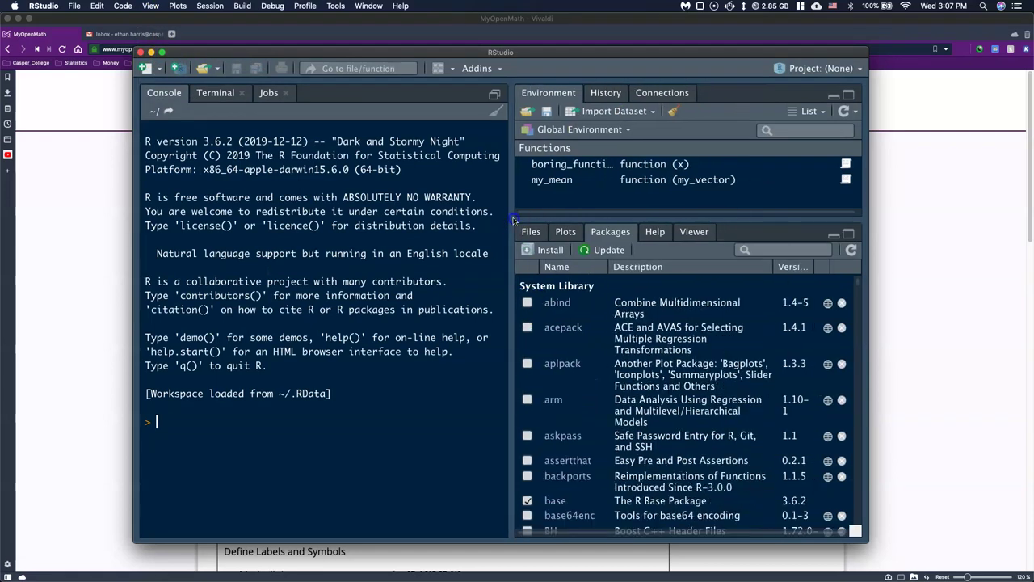
# - Search the packages for rcmdr and load RcmdrPlugin.TeachStat to start R Commander
pyautogui.click(764, 247)
pyautogui.write('rcmdr')
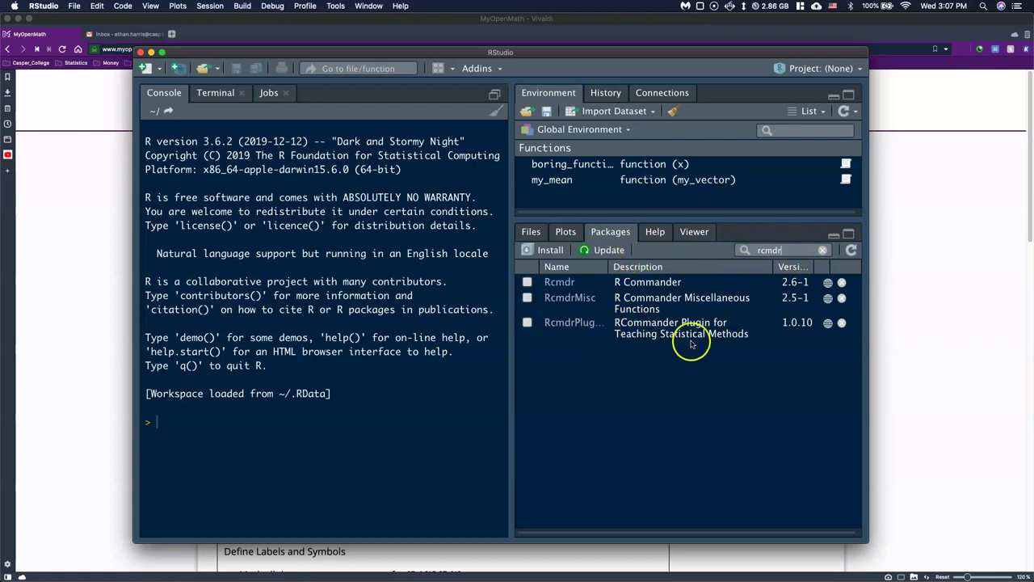
pyautogui.click(629, 267)
pyautogui.click(527, 322)
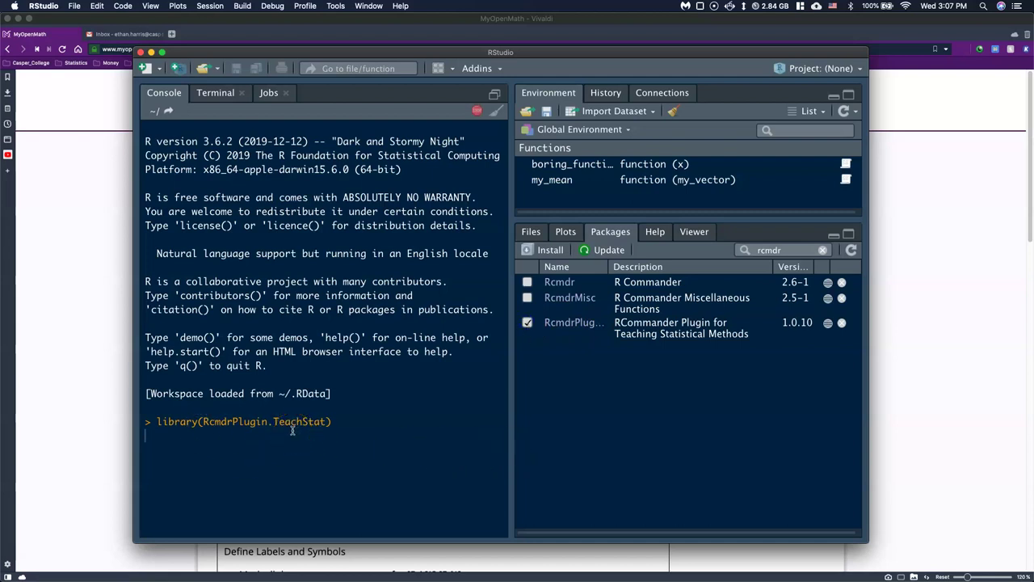
pyautogui.click(358, 426)
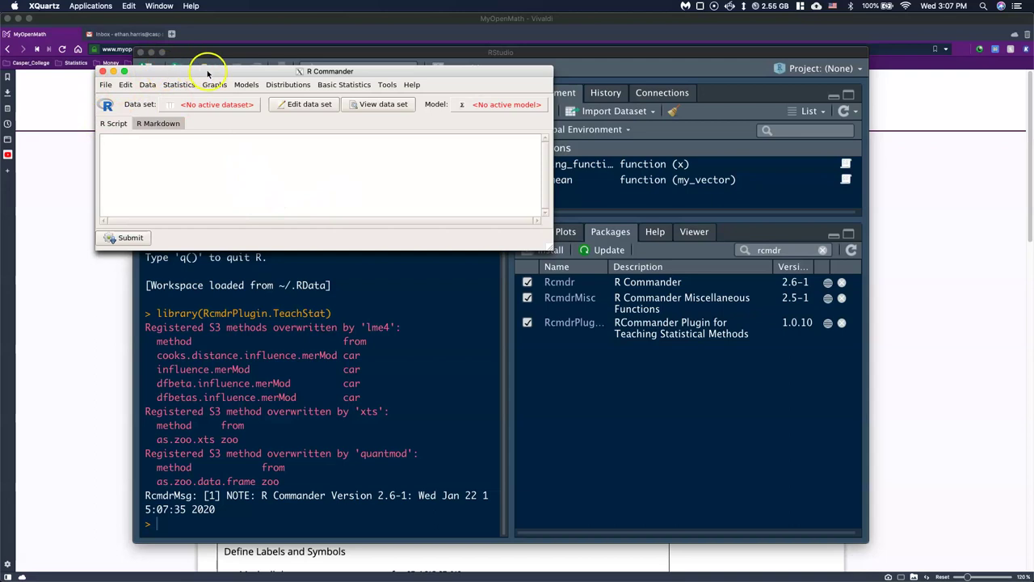
# - Arrange R Commander above RStudio on one half of the screen, with the console widened, and fit the browser to the other half
pyautogui.moveTo(207, 72); pyautogui.dragTo(127, 30)
pyautogui.click(537, 97)
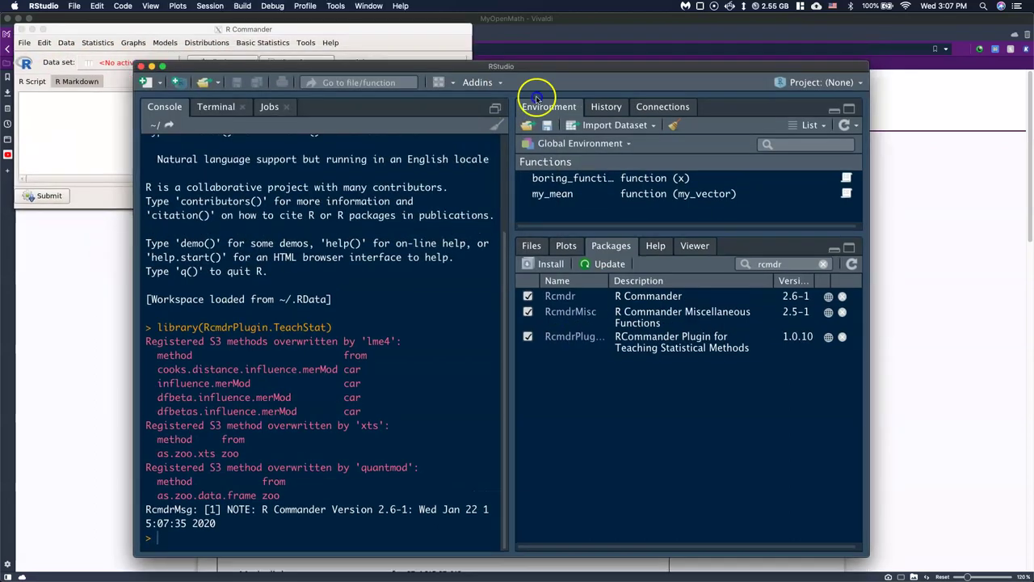
pyautogui.moveTo(537, 68); pyautogui.dragTo(479, 142)
pyautogui.moveTo(454, 247); pyautogui.dragTo(774, 225)
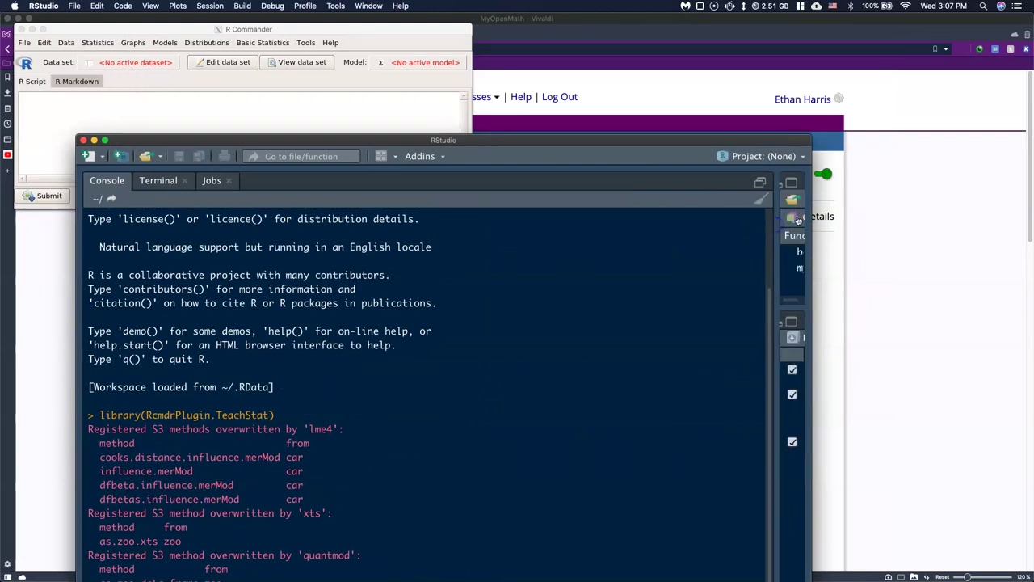
pyautogui.moveTo(691, 138); pyautogui.dragTo(664, 77)
pyautogui.hotkey('ctrl', 'alt', 'j')
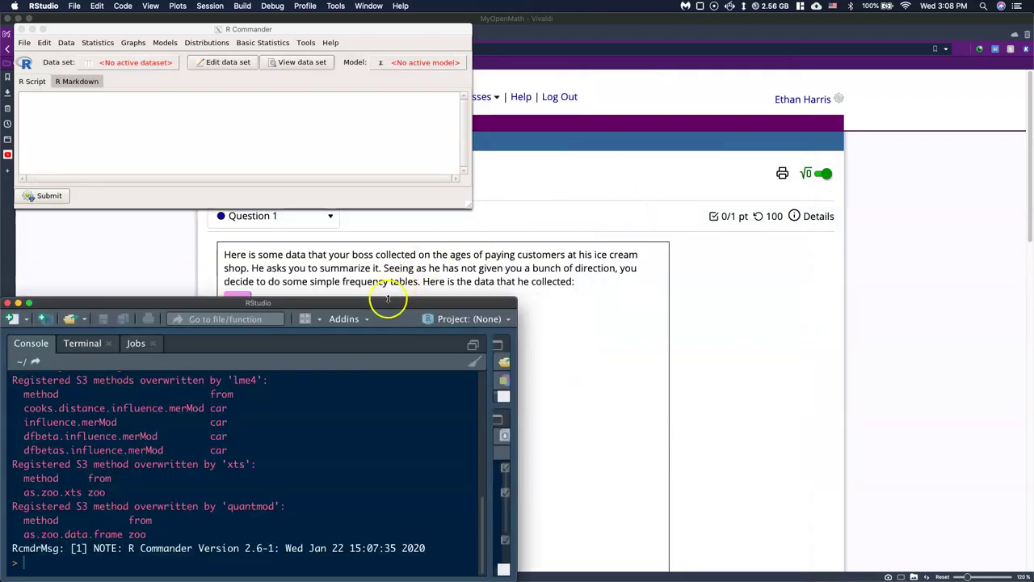
pyautogui.moveTo(393, 301); pyautogui.dragTo(380, 210)
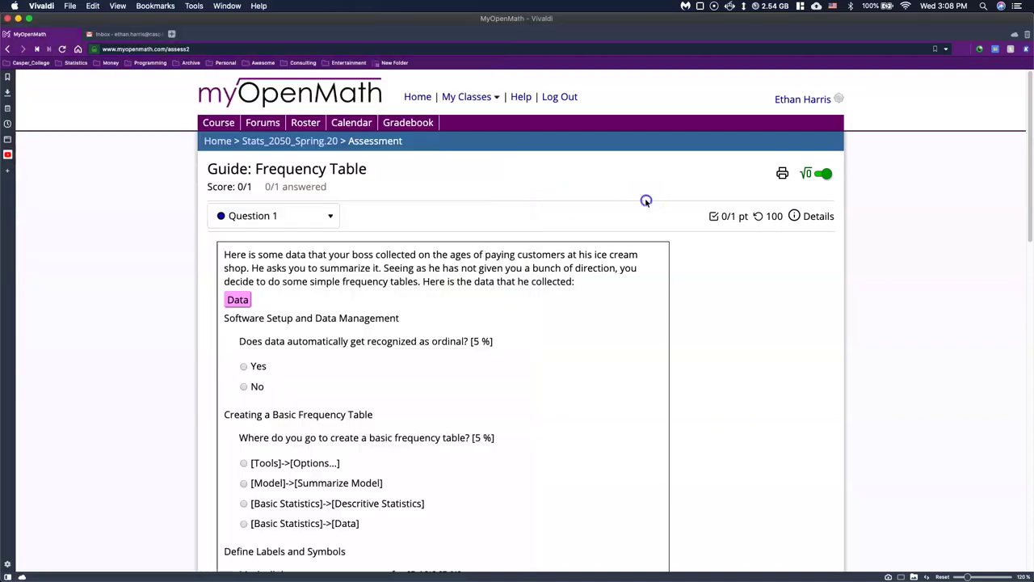
pyautogui.click(647, 202)
pyautogui.hotkey('ctrl', 'alt', 'Right')
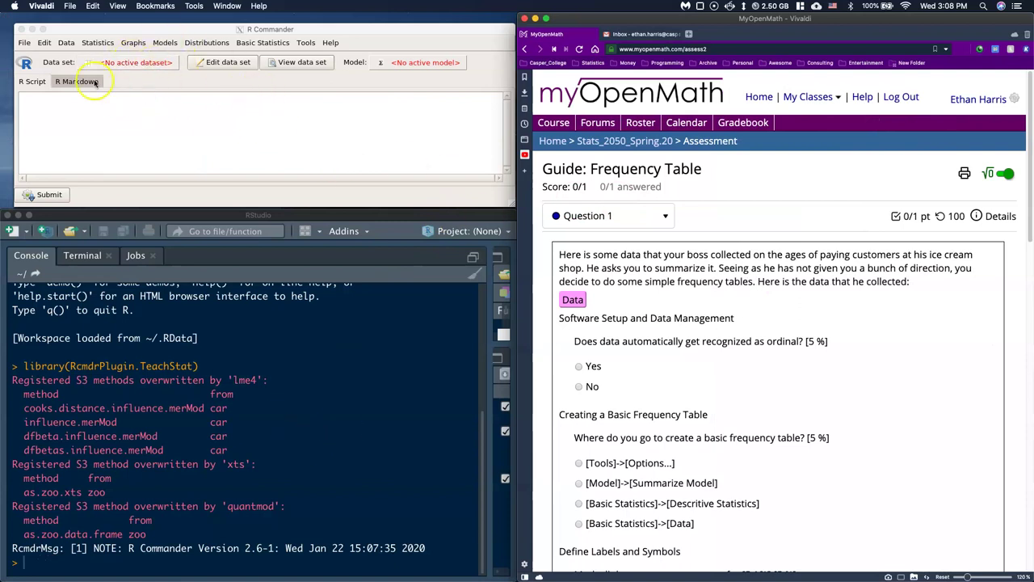
# - Start a text data import in R Commander with the clipboard as data location and tabs as field separator
pyautogui.click(64, 43)
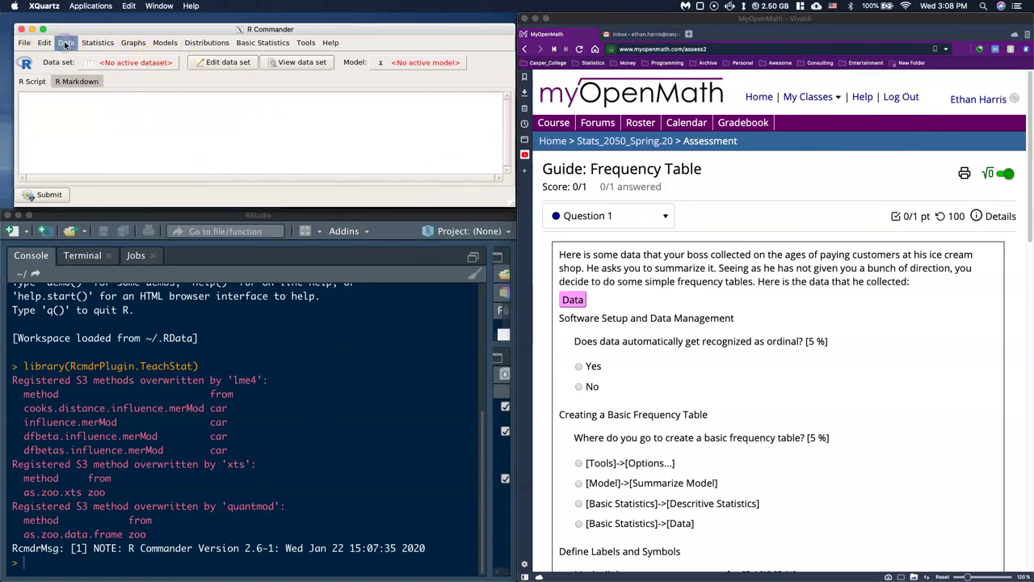
pyautogui.click(64, 43)
pyautogui.moveTo(89, 97)
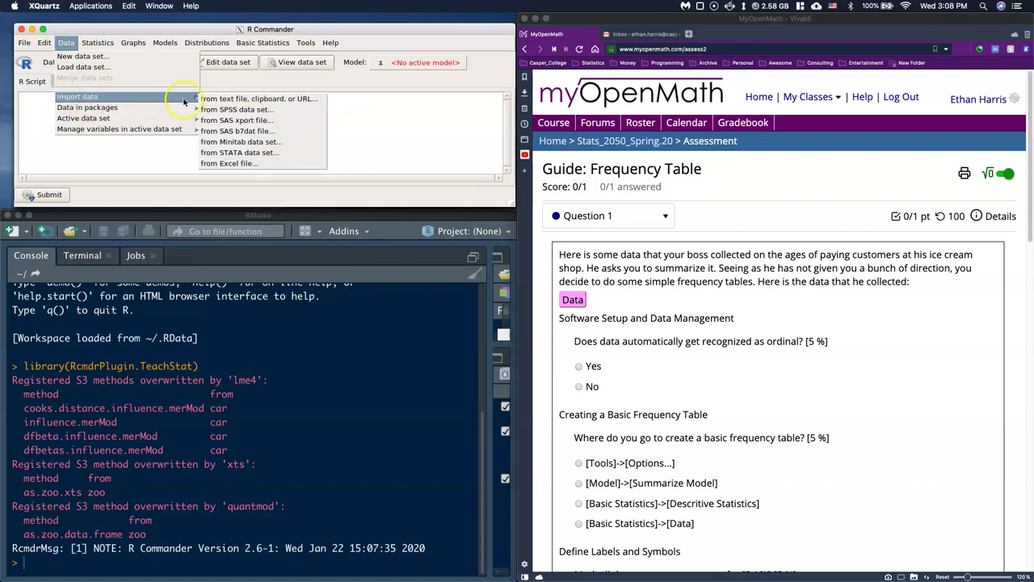
pyautogui.click(273, 101)
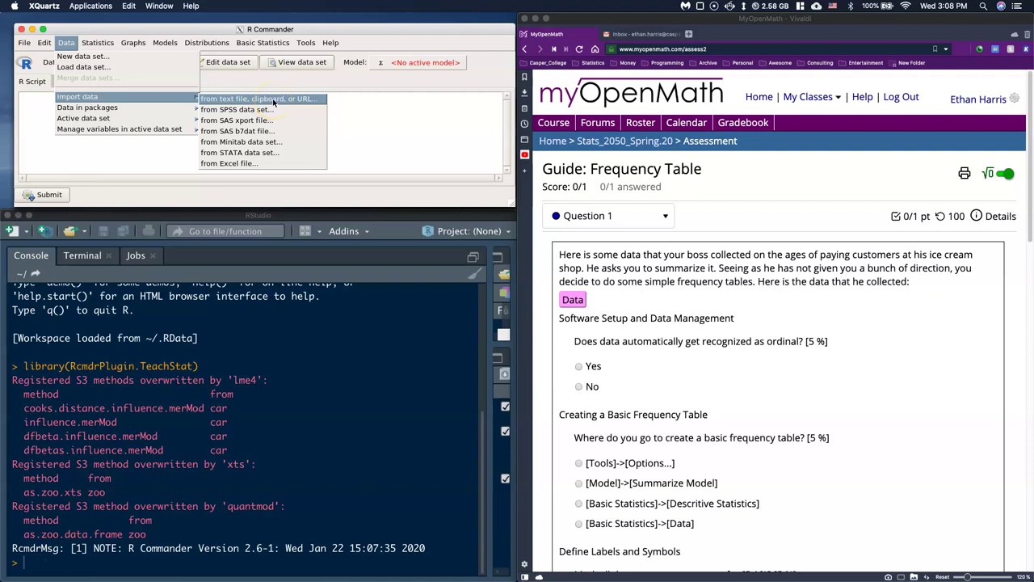
pyautogui.click(273, 99)
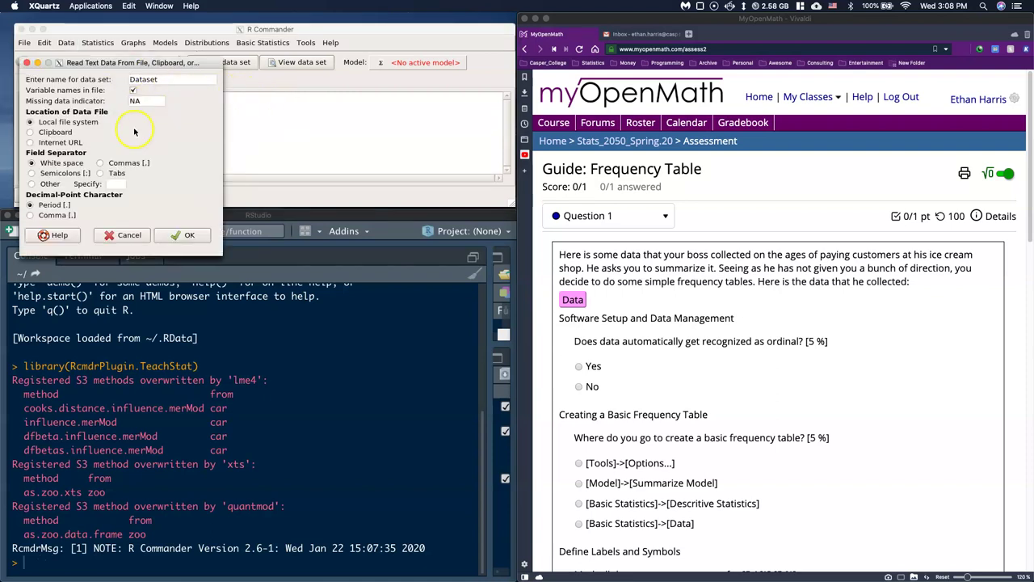
pyautogui.click(29, 133)
pyautogui.click(100, 174)
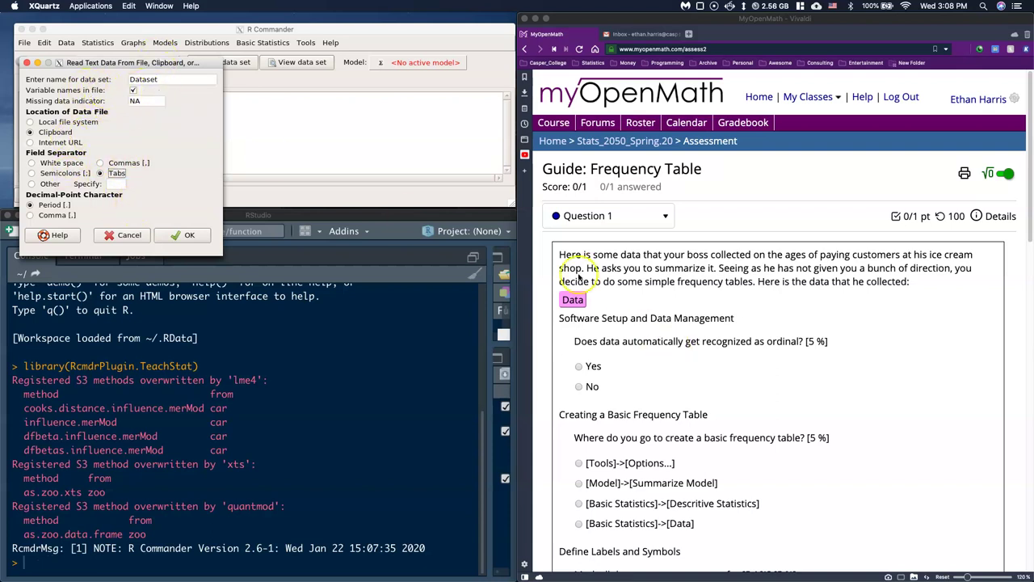
# - Check the customer data table on the assignment page, then name the data set IceCream and try to import it
pyautogui.click(679, 288)
pyautogui.click(573, 300)
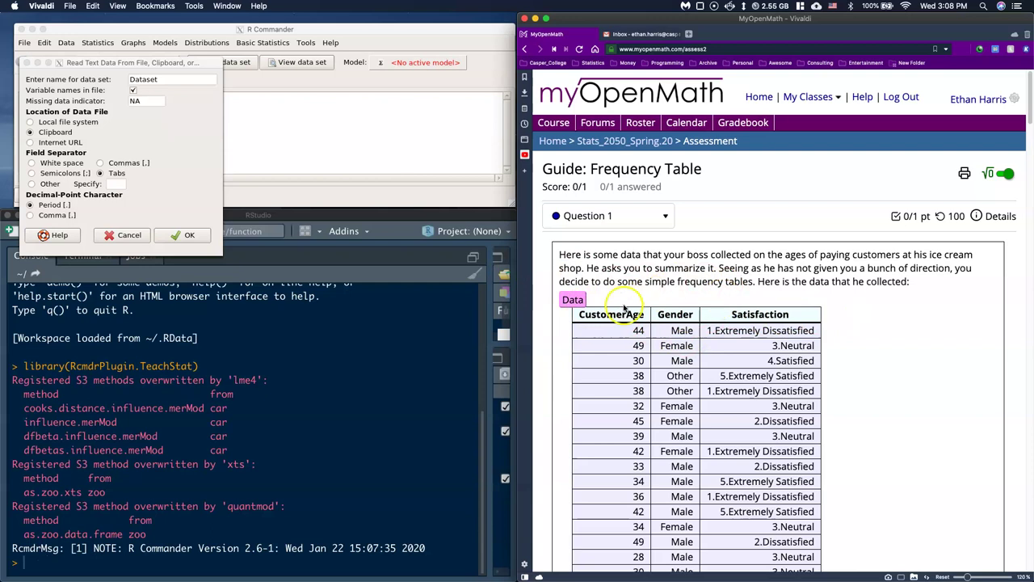
pyautogui.click(574, 300)
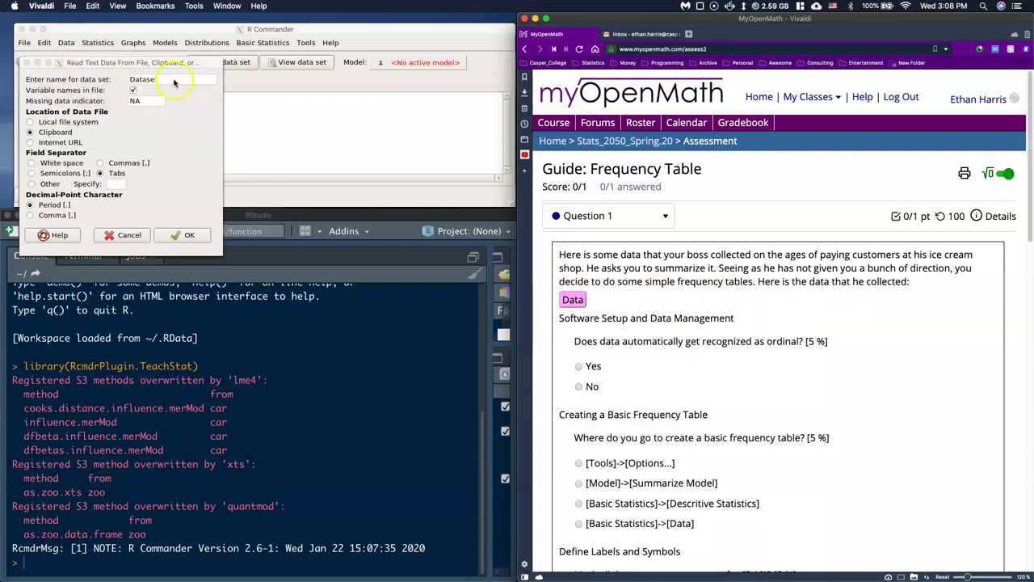
pyautogui.click(173, 83)
pyautogui.doubleClick(172, 80)
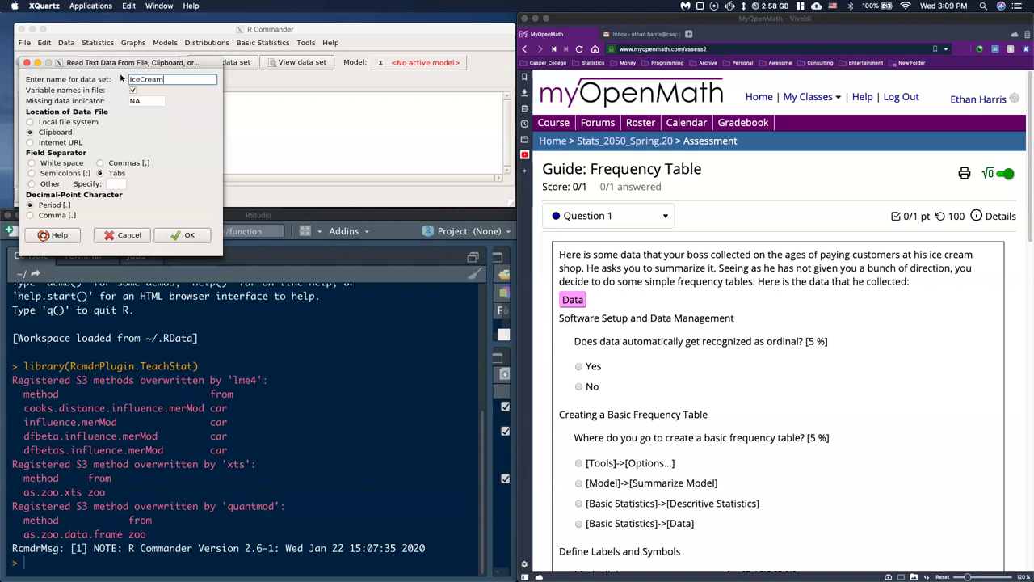
pyautogui.click(184, 234)
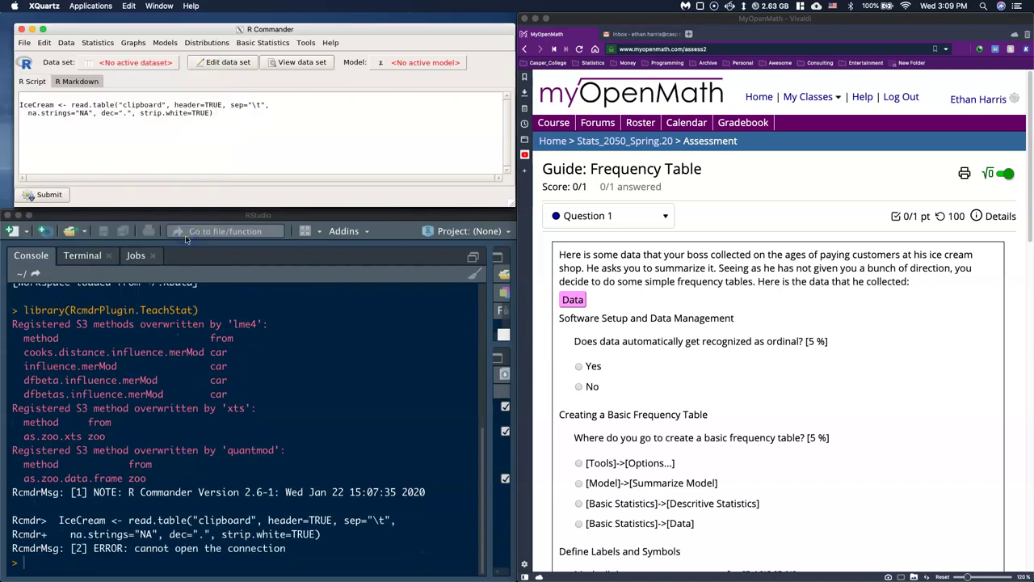
# - Try the tab-separated clipboard import again with the default data set name Dataset
pyautogui.click(67, 43)
pyautogui.click(170, 97)
pyautogui.click(230, 99)
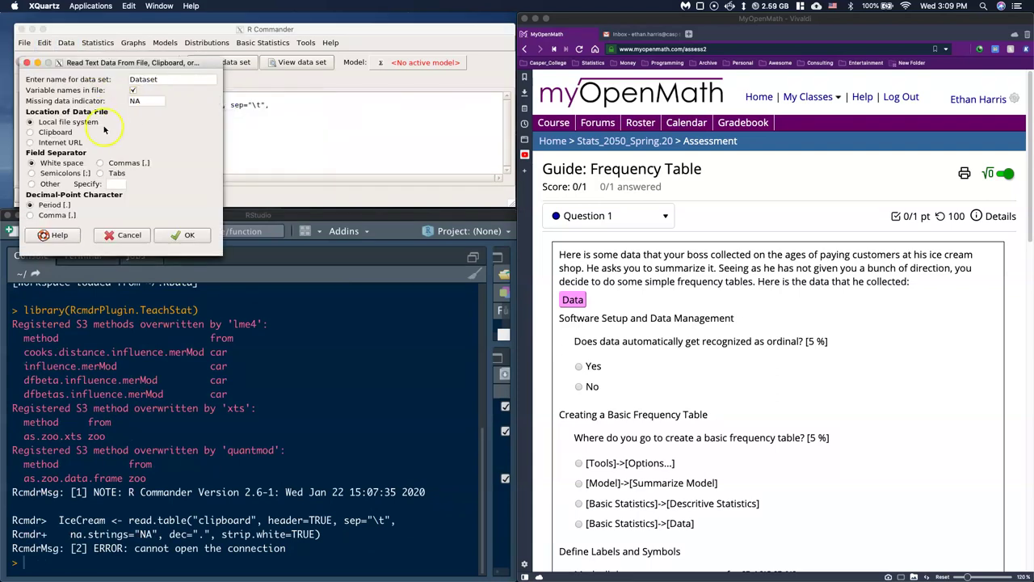
pyautogui.click(53, 135)
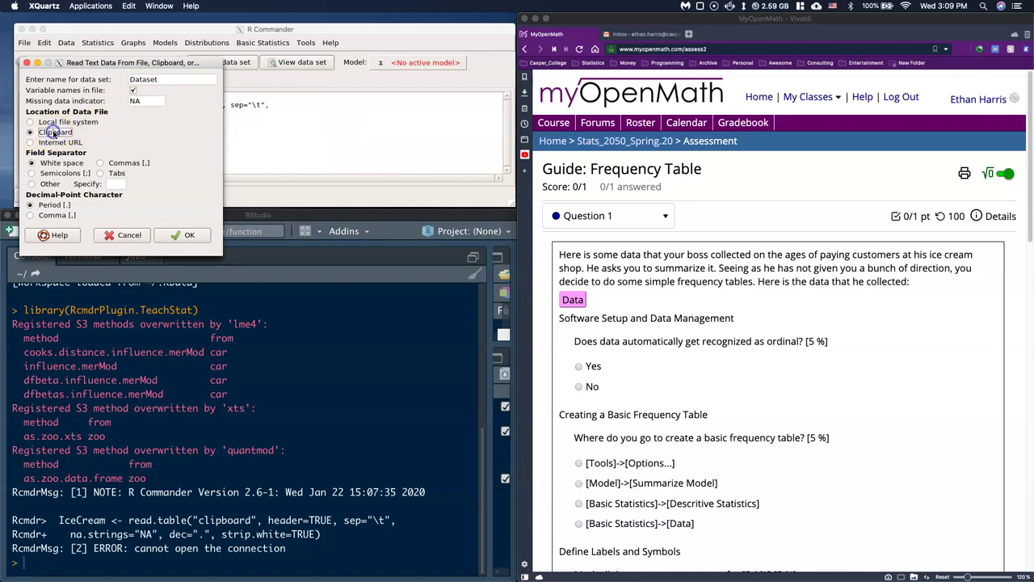
pyautogui.click(115, 174)
pyautogui.click(192, 235)
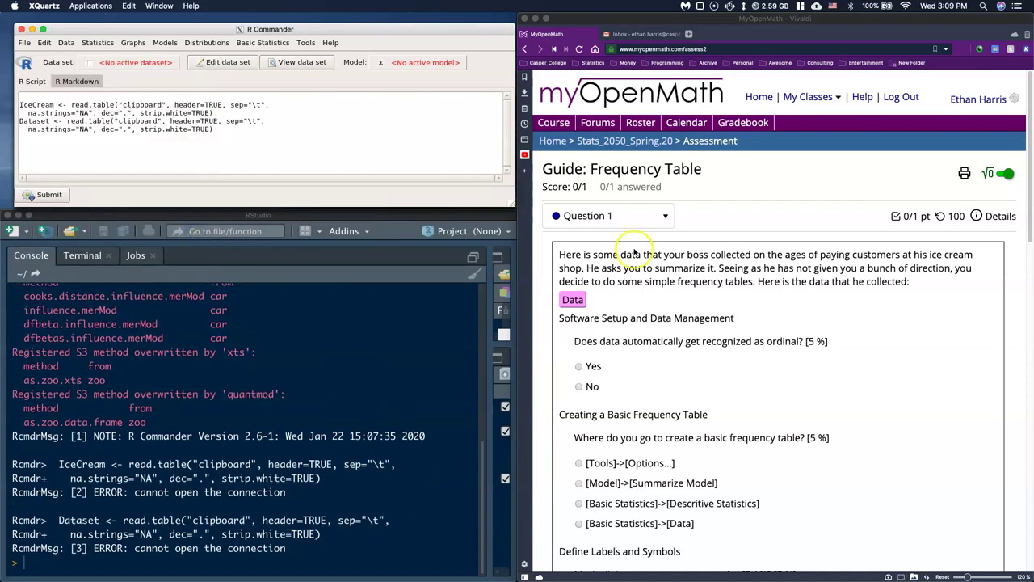
# - Expand the customer data on the MyOpenMath page and copy the whole table again, including its headers
pyautogui.click(619, 264)
pyautogui.click(572, 300)
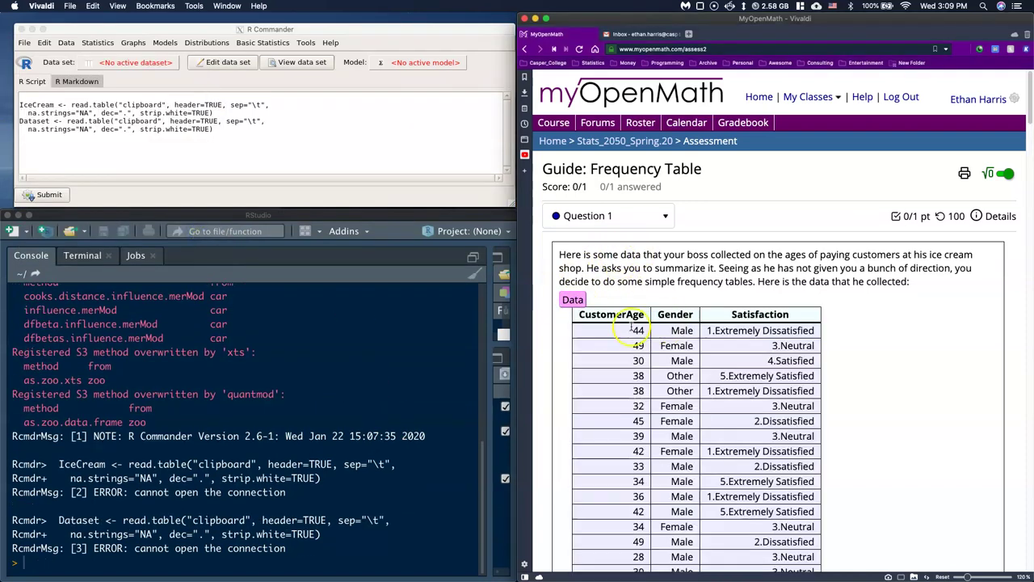
pyautogui.moveTo(579, 320); pyautogui.dragTo(900, 323)
pyautogui.rightClick(901, 320)
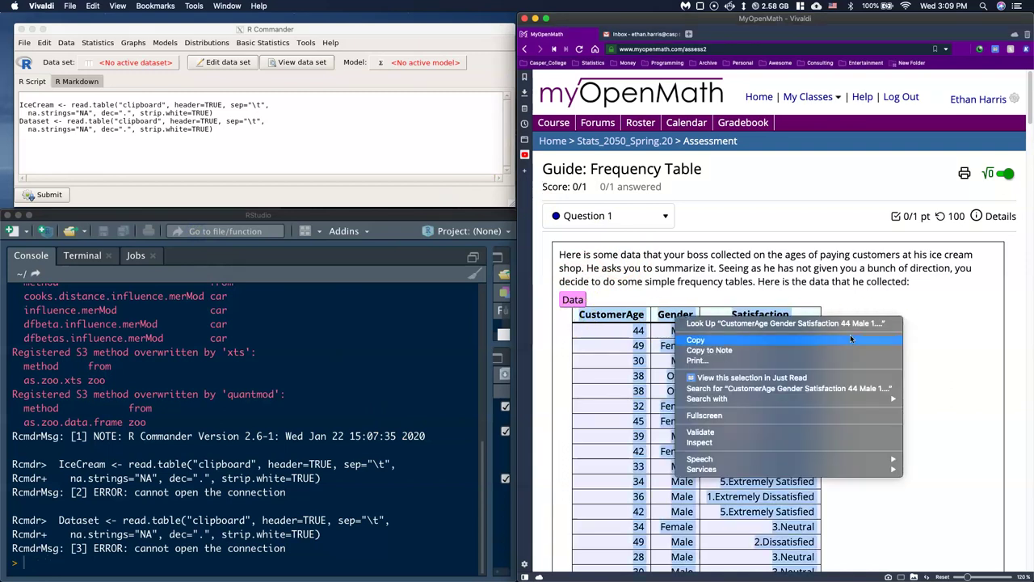
pyautogui.click(701, 340)
# - Import the copied table into R Commander from the clipboard as Dataset, with tabs as field separator
pyautogui.click(64, 44)
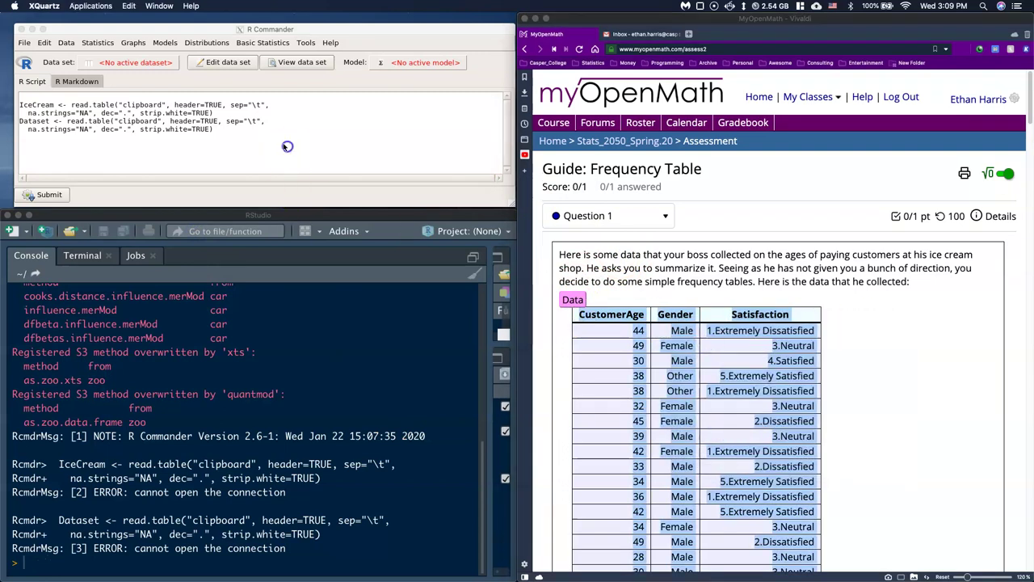
pyautogui.moveTo(89, 99)
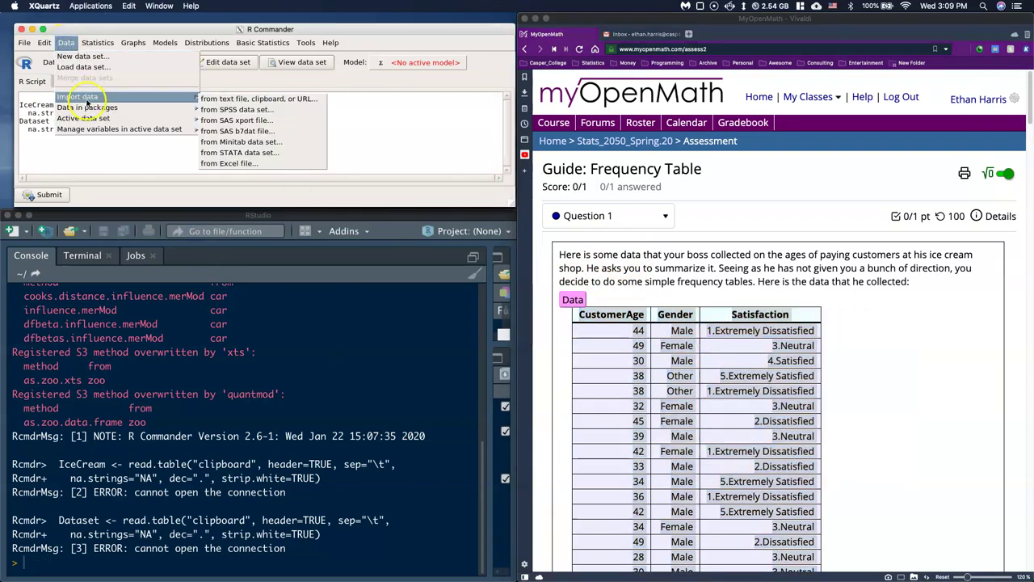
pyautogui.click(251, 97)
pyautogui.click(59, 133)
pyautogui.click(118, 173)
pyautogui.click(177, 235)
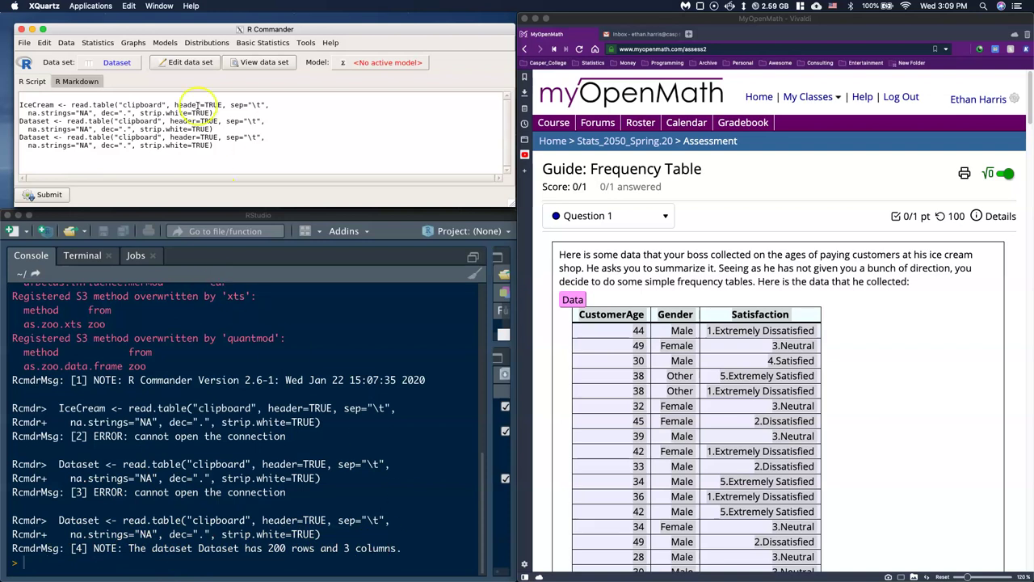
# - View the imported data set alongside the guide's question on ordinal data with the page's data table collapsed, and close the viewer
pyautogui.click(261, 65)
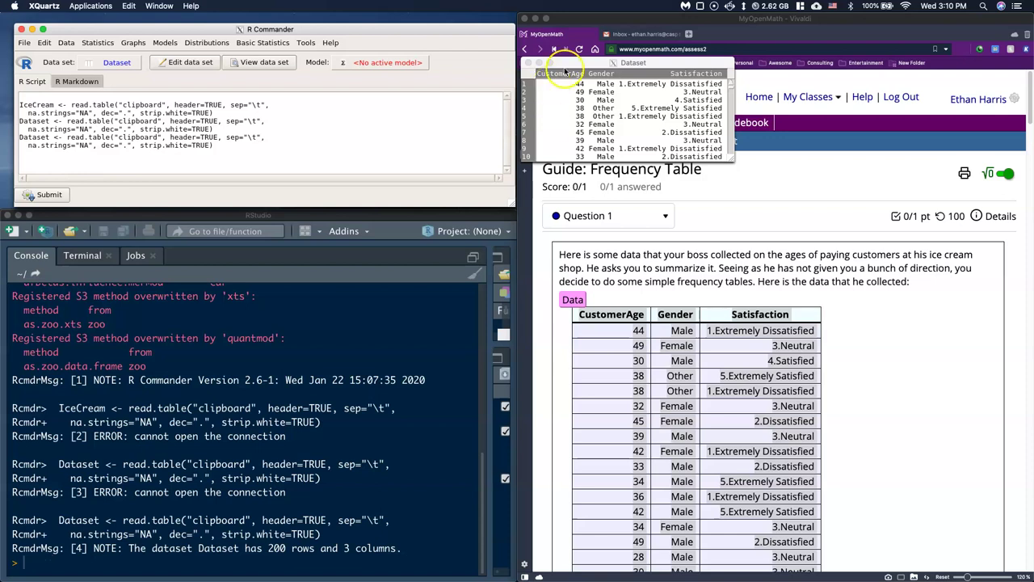
pyautogui.moveTo(562, 63); pyautogui.dragTo(240, 119)
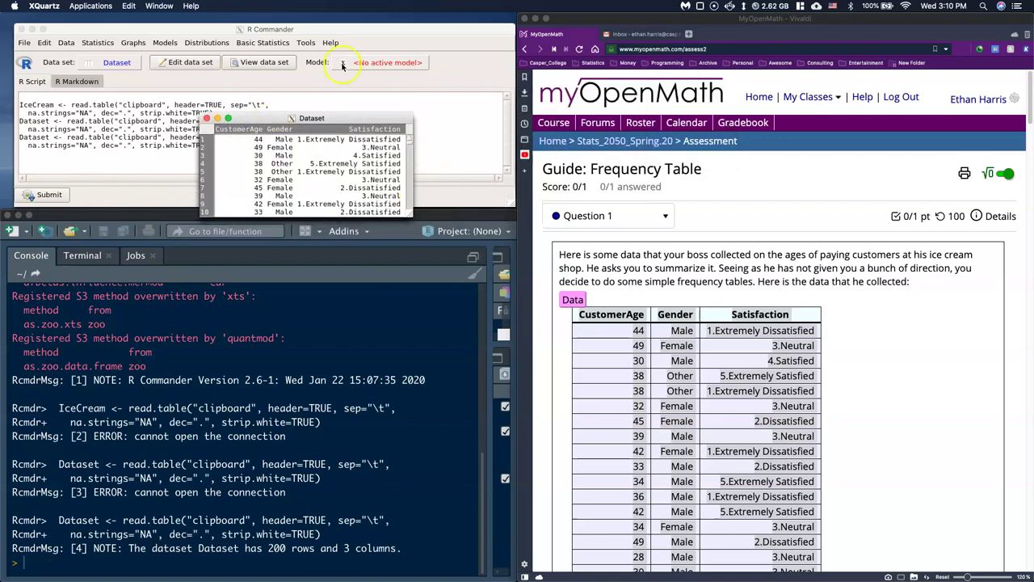
pyautogui.click(572, 299)
pyautogui.click(572, 299)
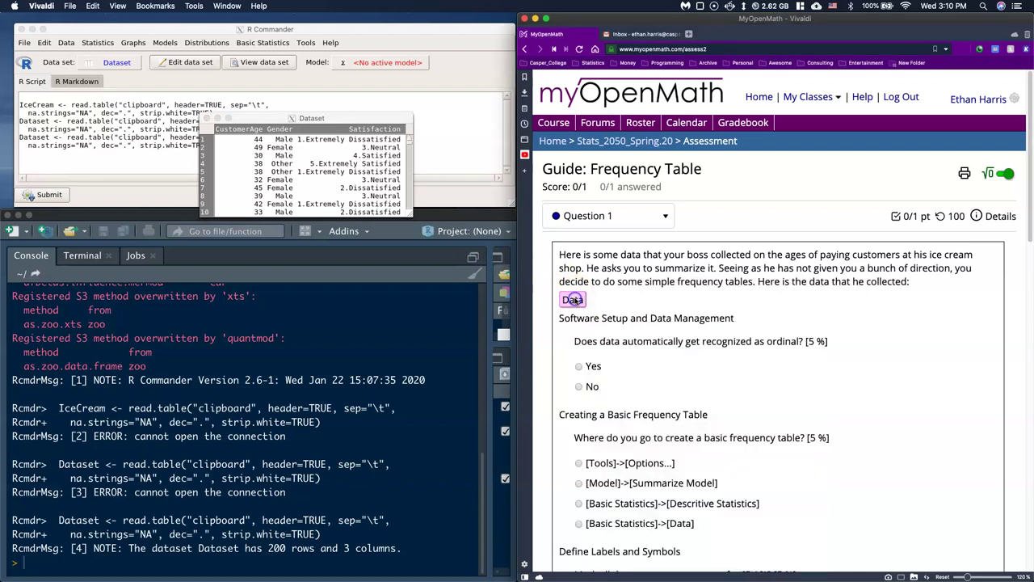
pyautogui.scroll(-1, 644, 299)
pyautogui.scroll(-3, 644, 299)
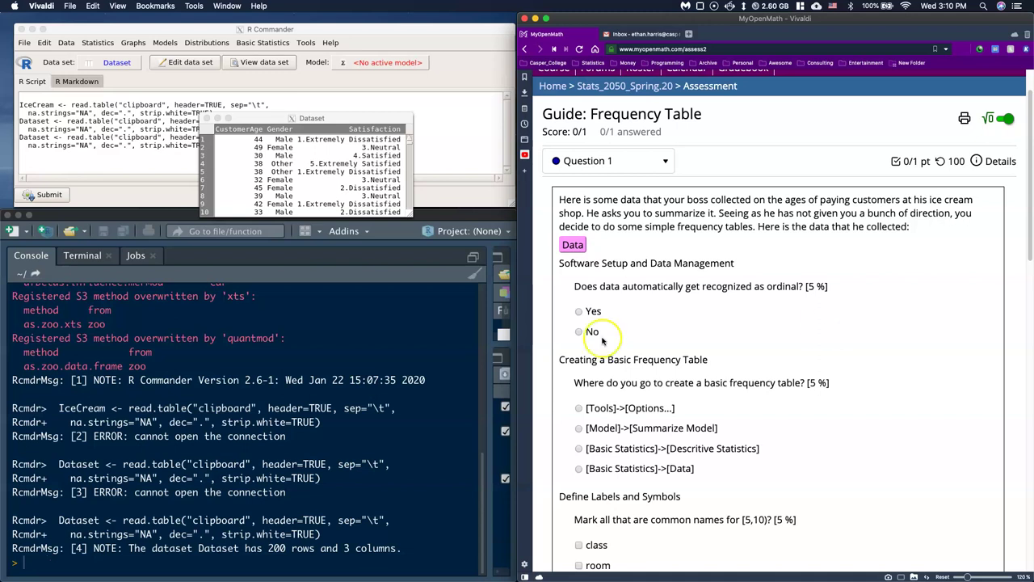
pyautogui.click(207, 119)
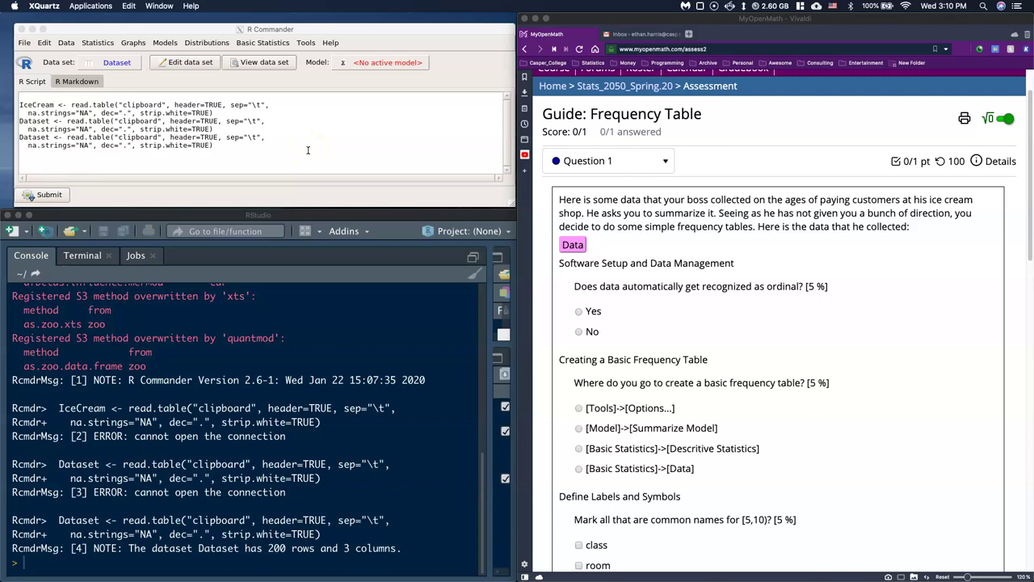
# - Convert the Satisfaction and CustomerAge variables of the active data set to ordinal in R Commander's variable type settings
pyautogui.click(261, 43)
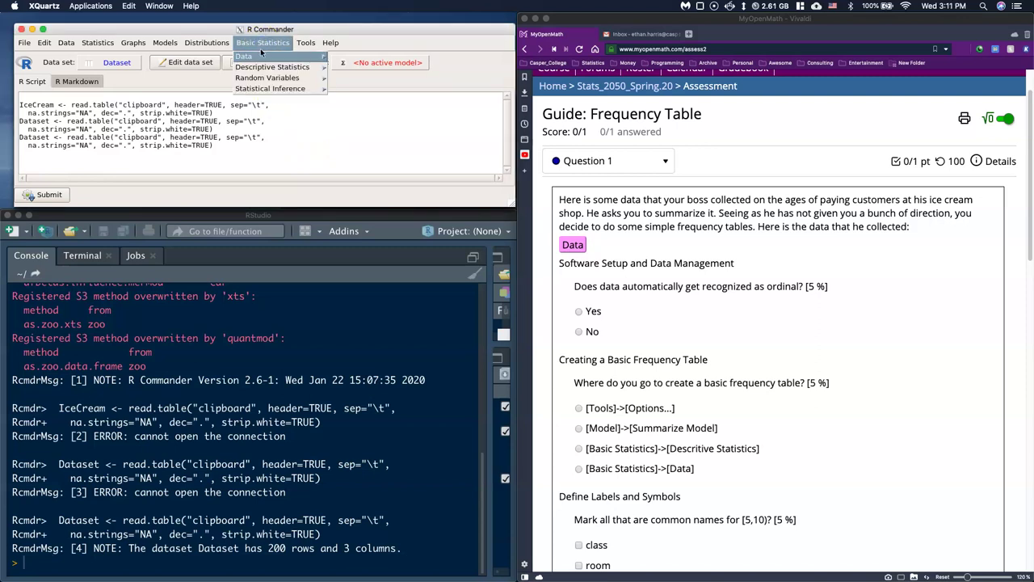
pyautogui.click(260, 56)
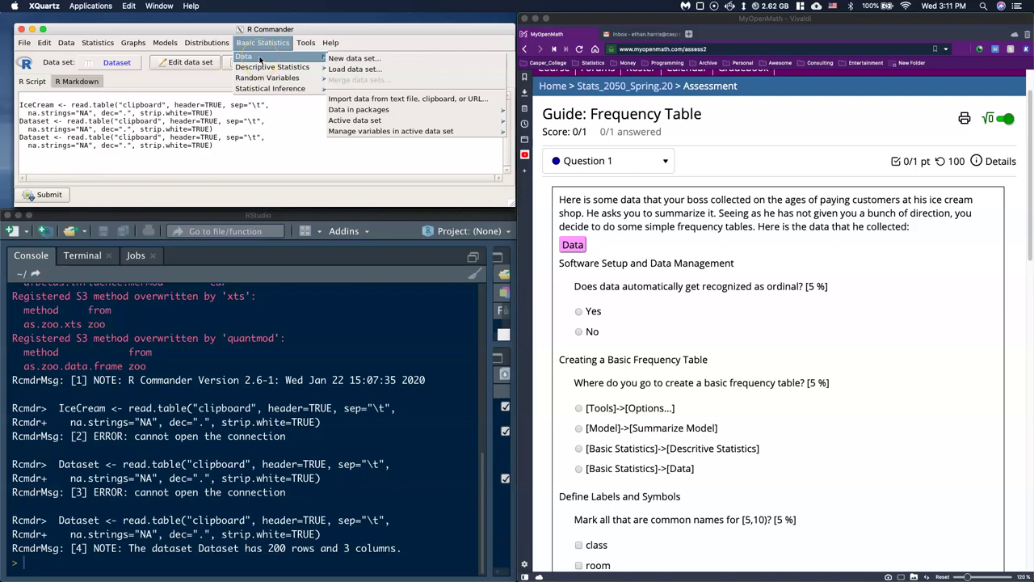
pyautogui.click(371, 131)
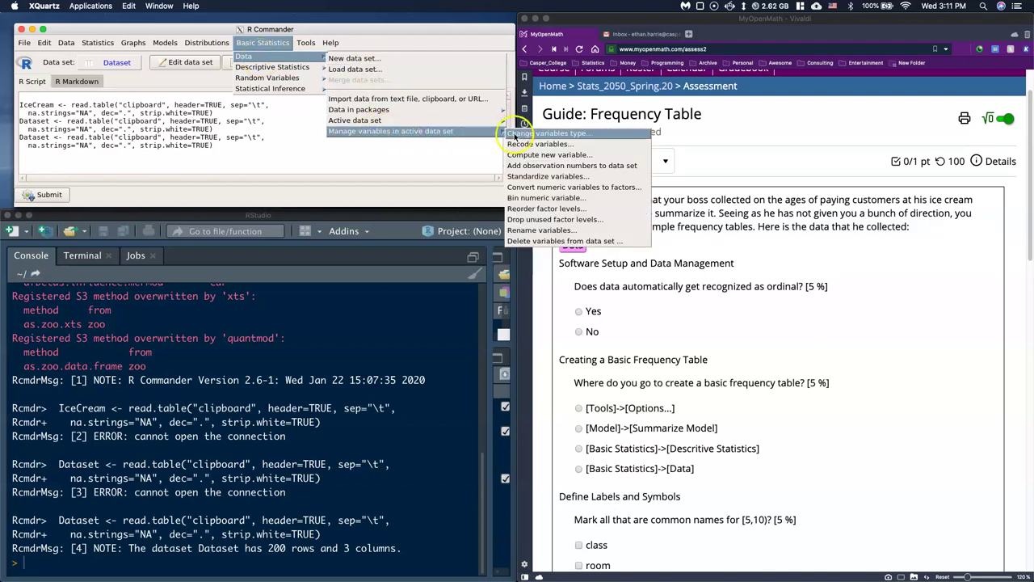
pyautogui.click(596, 133)
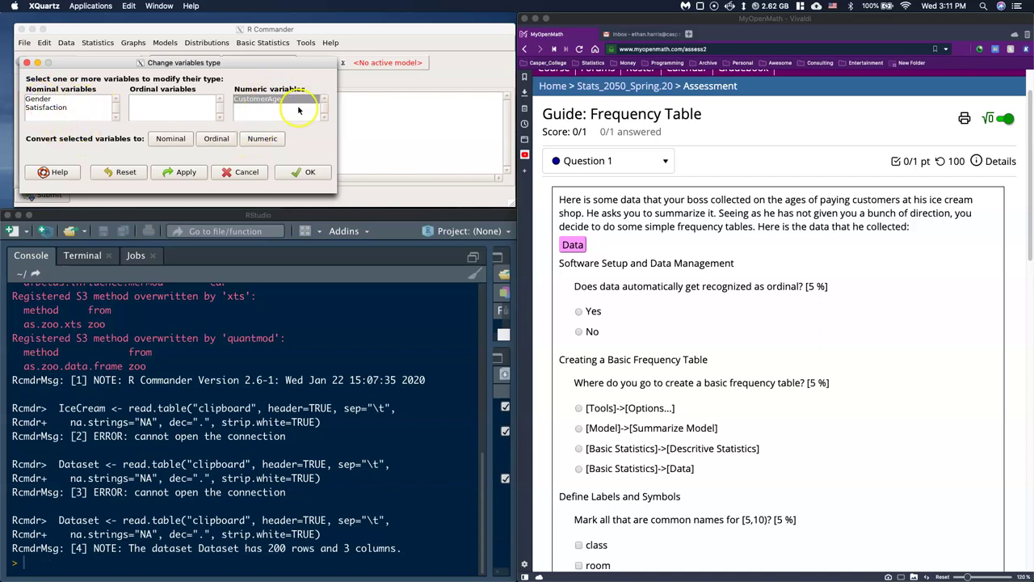
pyautogui.click(47, 108)
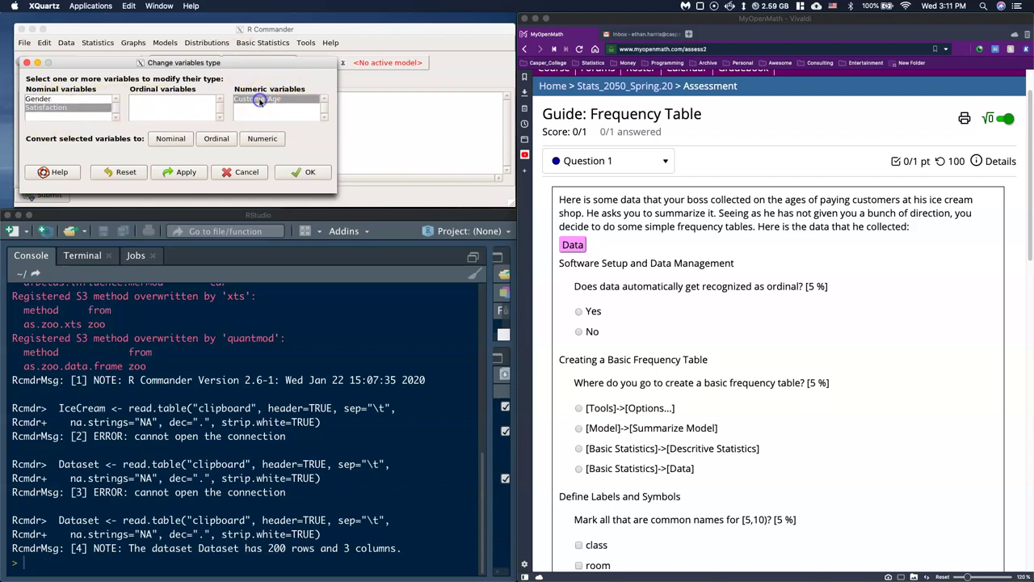
pyautogui.click(168, 102)
pyautogui.click(152, 142)
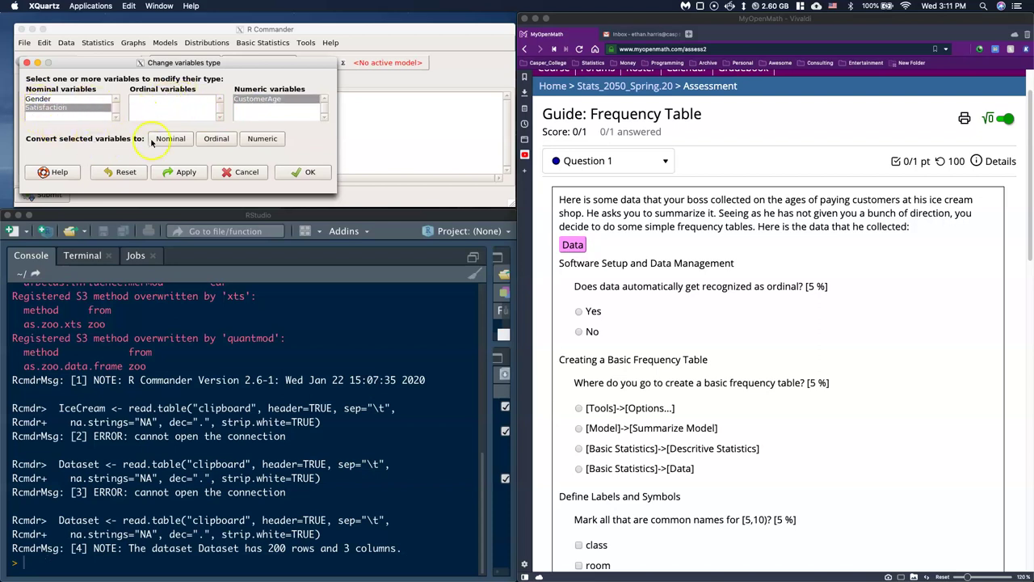
pyautogui.click(216, 139)
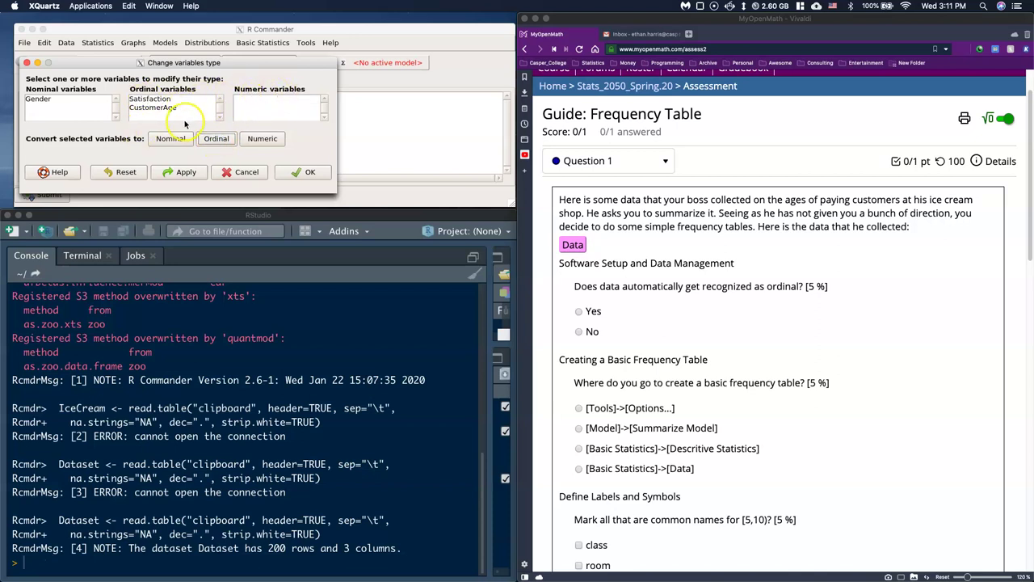
# - Convert CustomerAge back to a numeric variable and apply the variable type changes
pyautogui.click(154, 107)
pyautogui.click(263, 138)
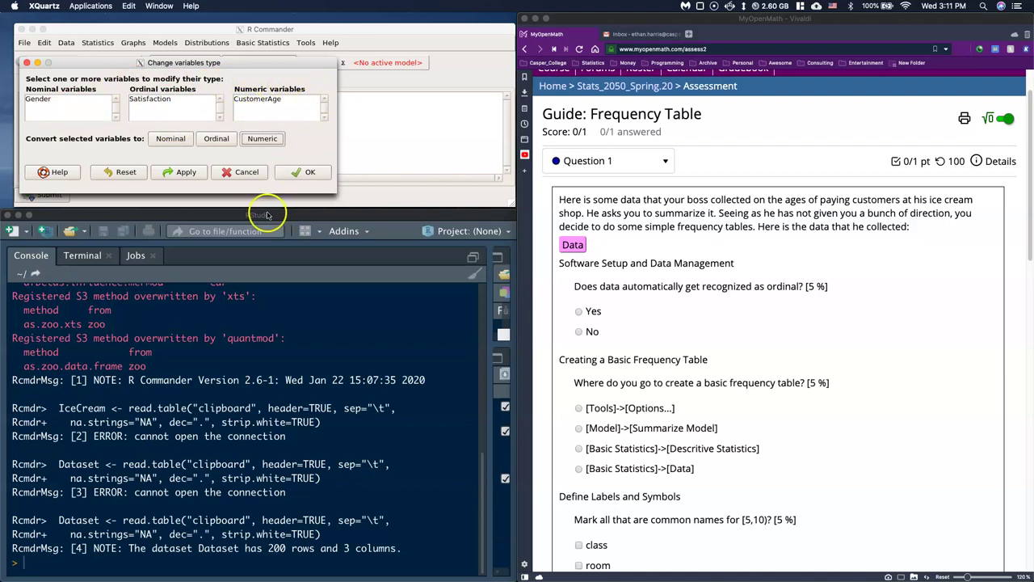
pyautogui.click(307, 174)
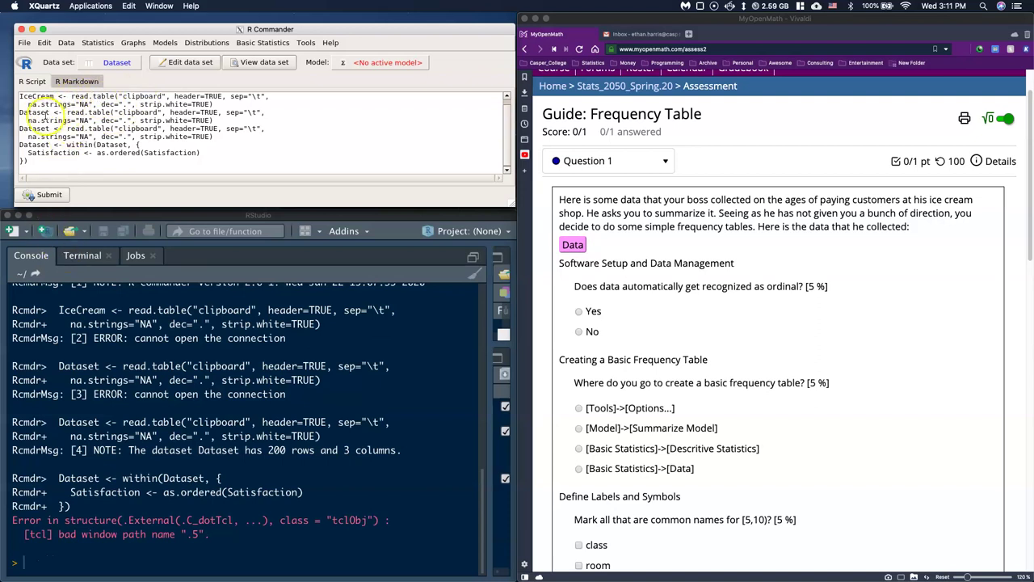
# - Answer No to the guide's question on whether data automatically get recognized as ordinal
pyautogui.moveTo(29, 163); pyautogui.dragTo(15, 97)
pyautogui.click(26, 158)
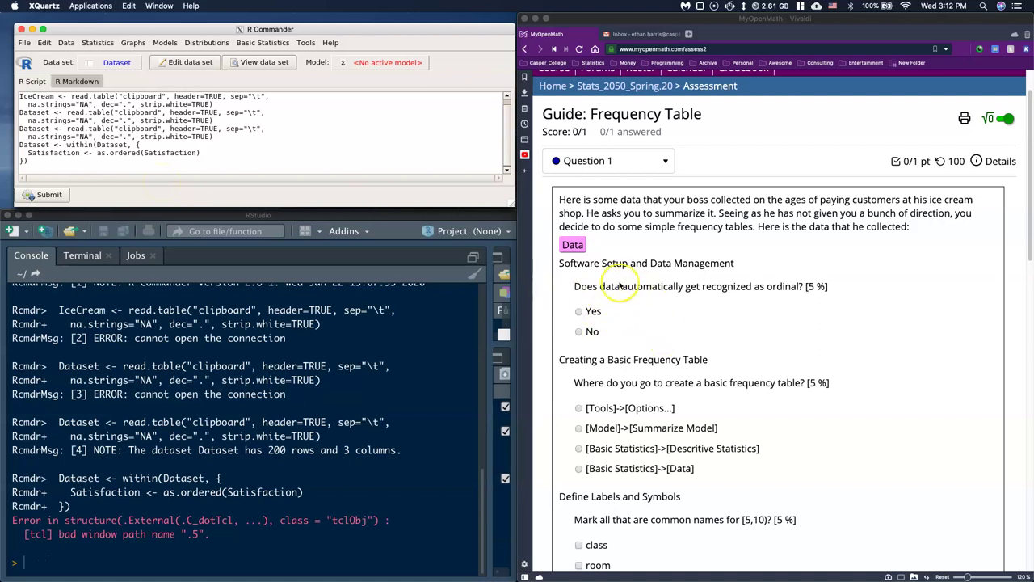
pyautogui.click(580, 332)
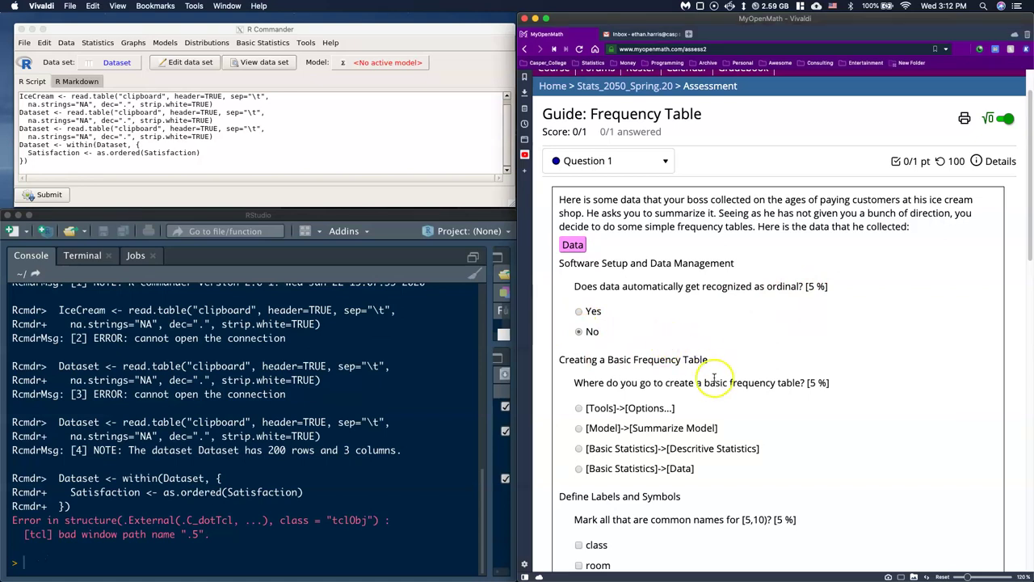
# - Create a frequency distribution in R Commander for the nominal variable Gender, unsorted and with quantile 0.5
pyautogui.scroll(-3, 714, 378)
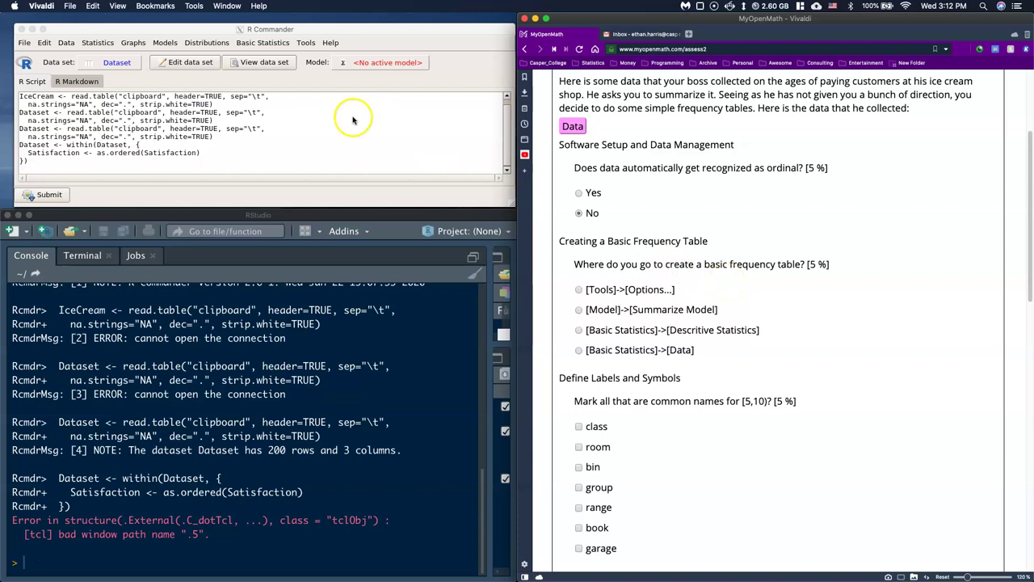
pyautogui.click(266, 43)
pyautogui.click(266, 43)
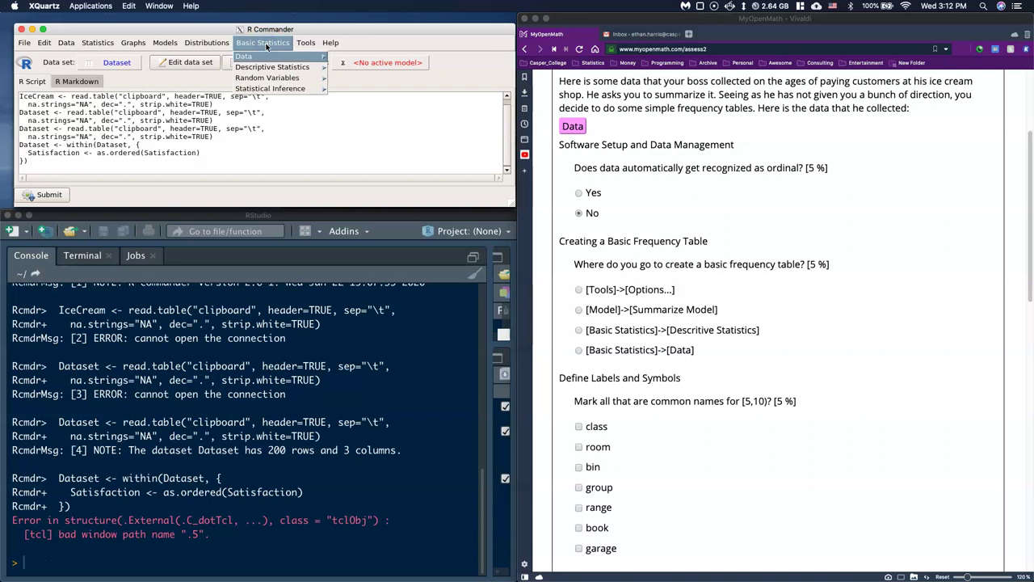
pyautogui.click(267, 67)
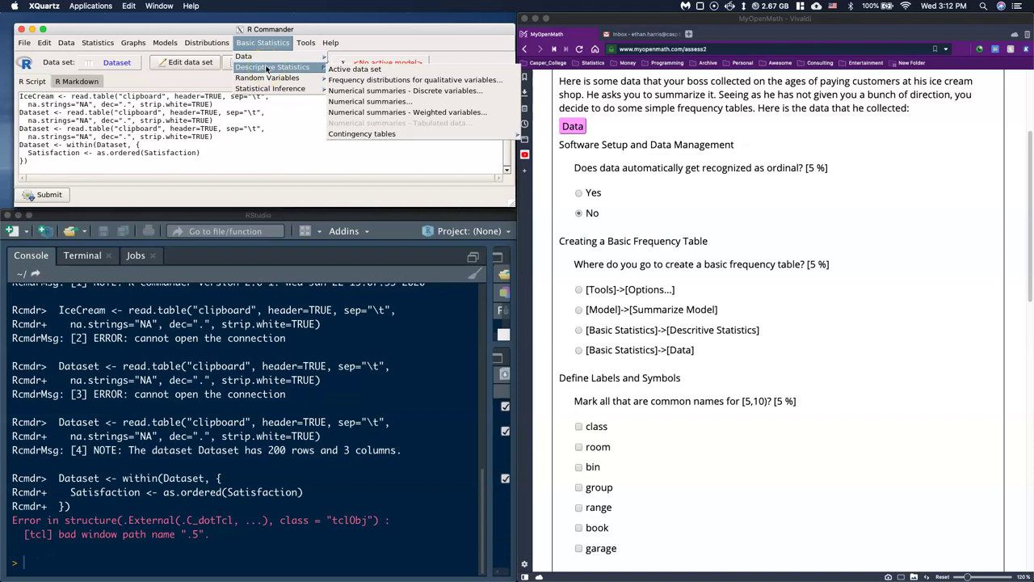
pyautogui.click(393, 81)
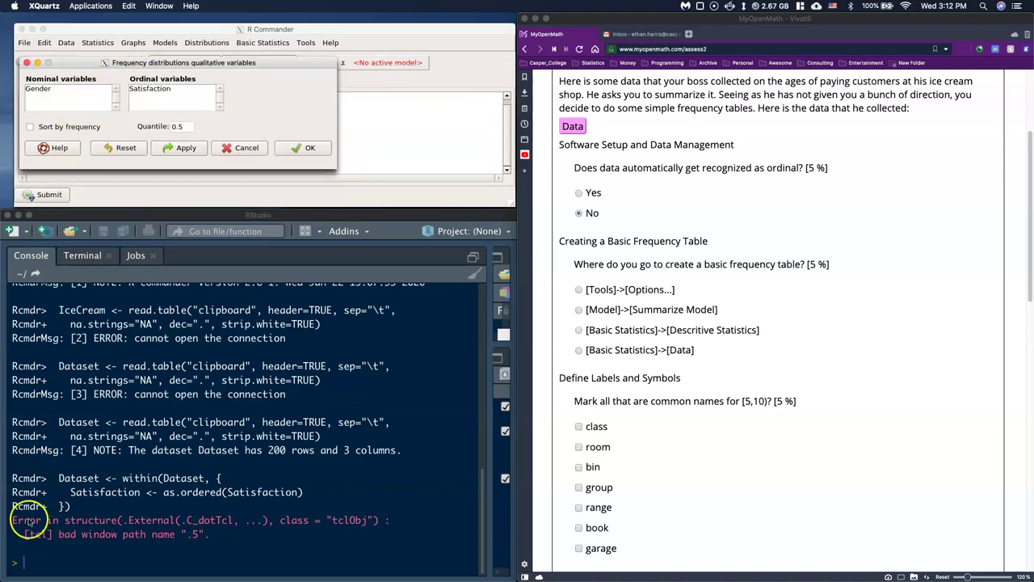
pyautogui.click(41, 91)
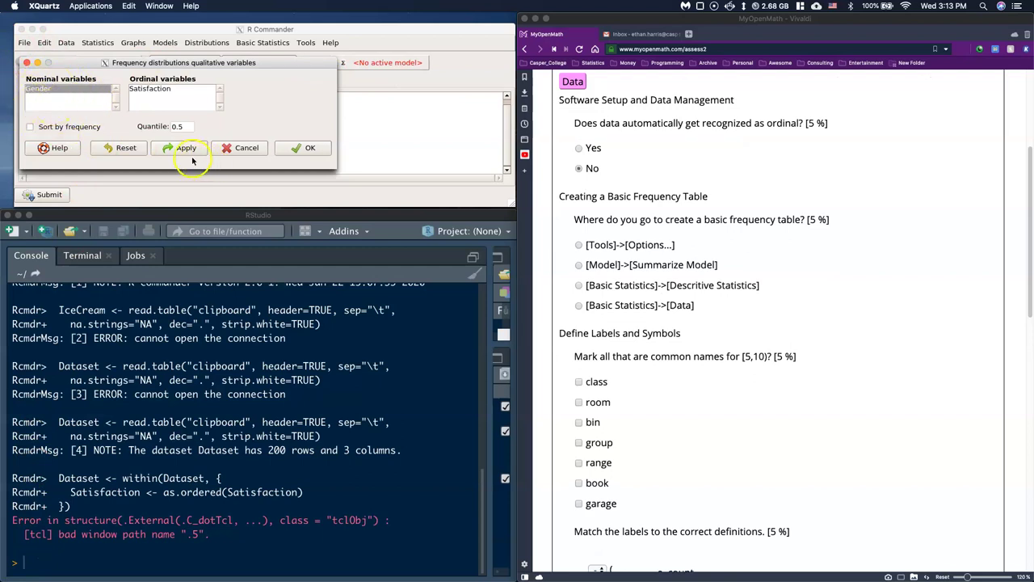
pyautogui.click(40, 90)
pyautogui.click(304, 149)
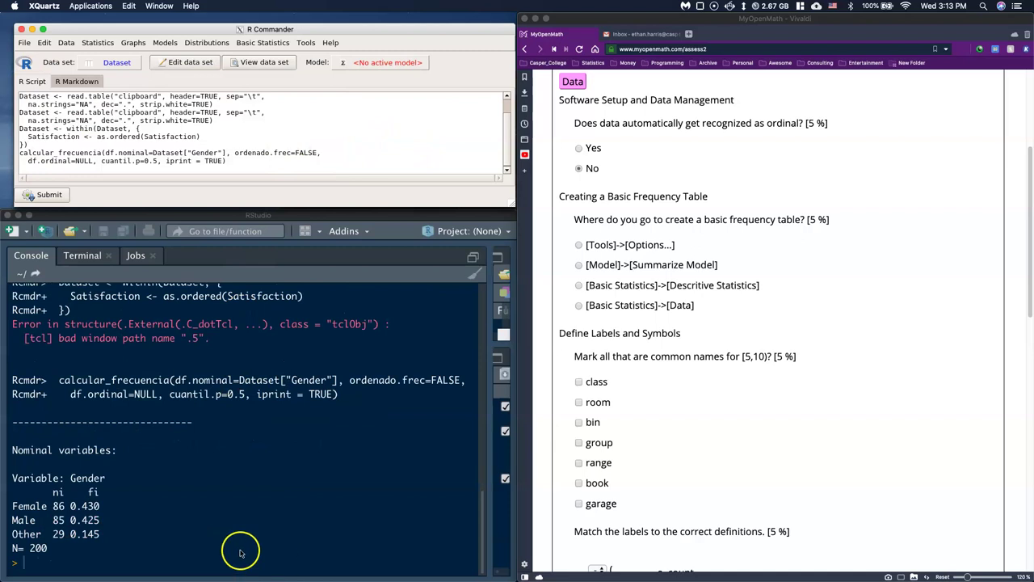
pyautogui.click(187, 511)
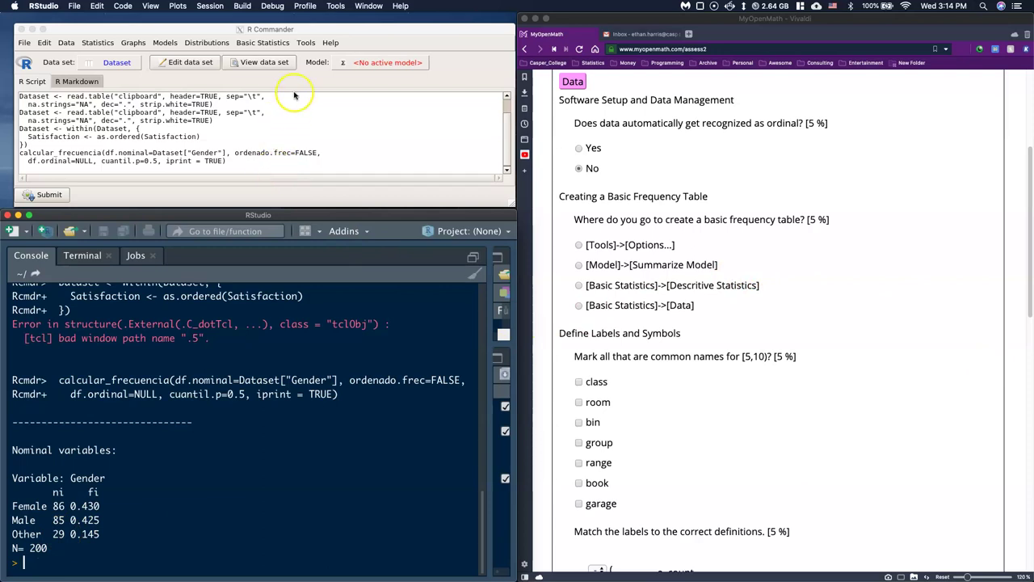
# - Create a frequency distribution for only the ordinal variable Satisfaction, with Gender deselected and quantile 0.5
pyautogui.click(289, 120)
pyautogui.click(263, 42)
pyautogui.moveTo(279, 80)
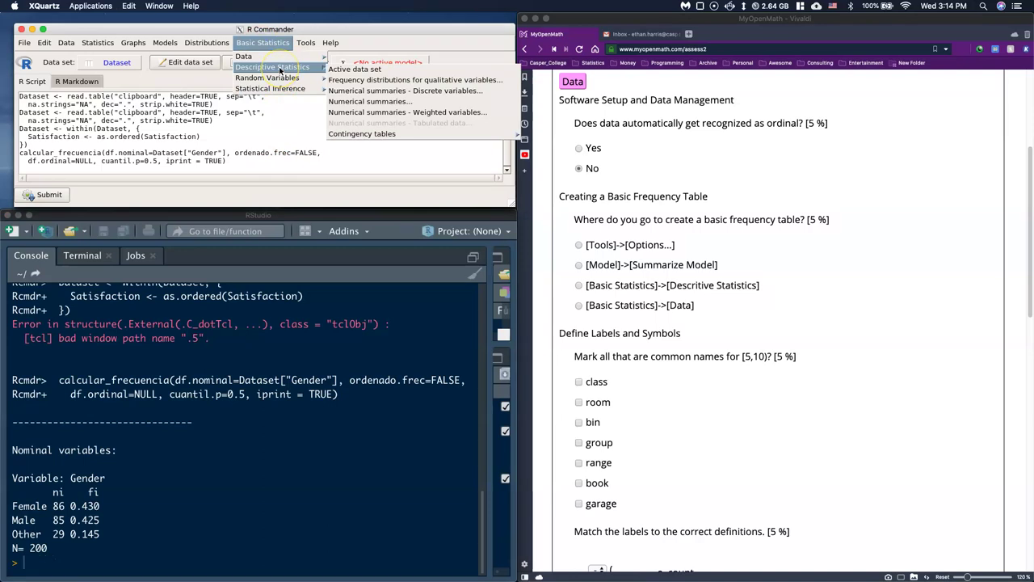
pyautogui.click(266, 69)
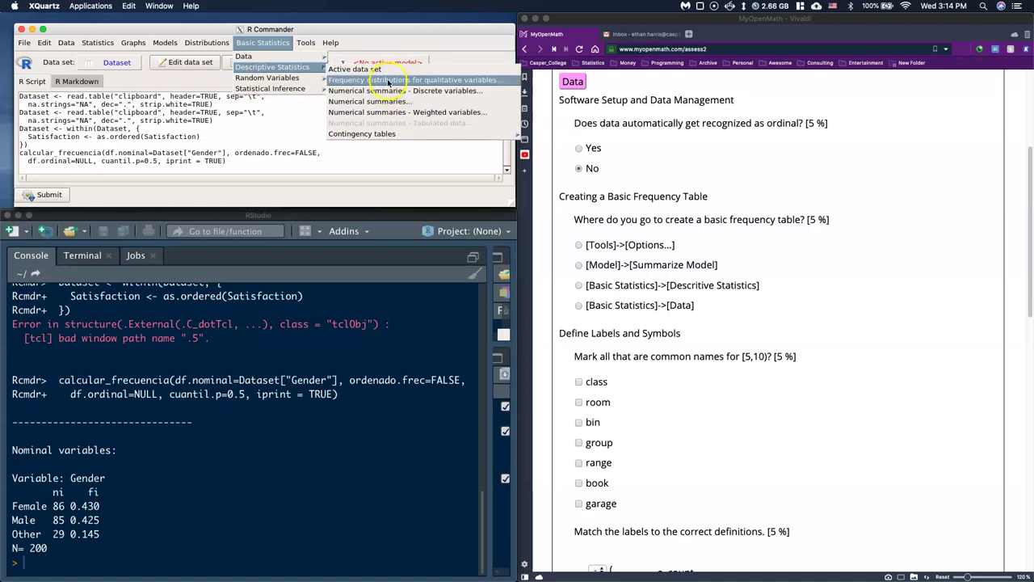
pyautogui.click(479, 84)
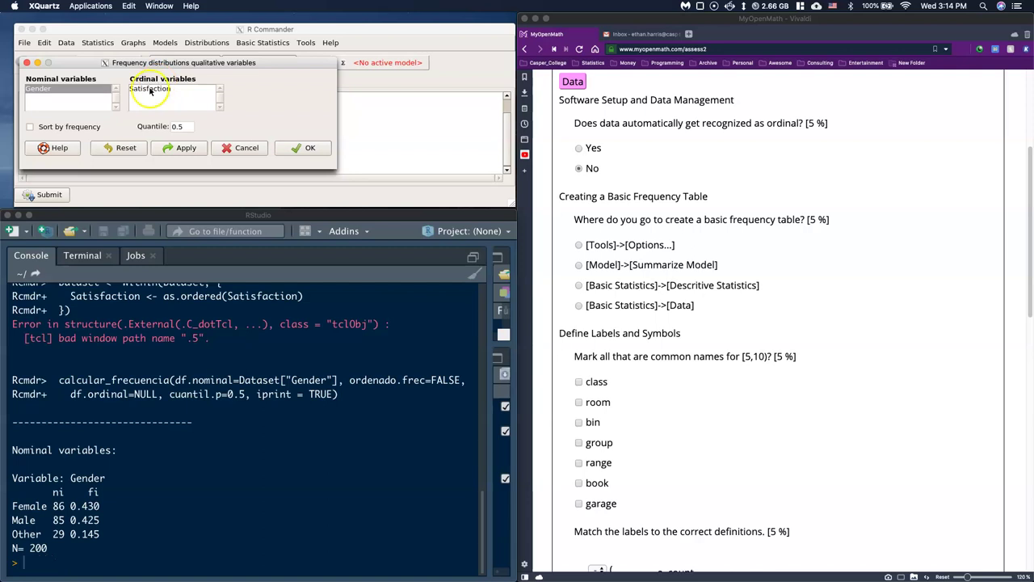
pyautogui.click(146, 90)
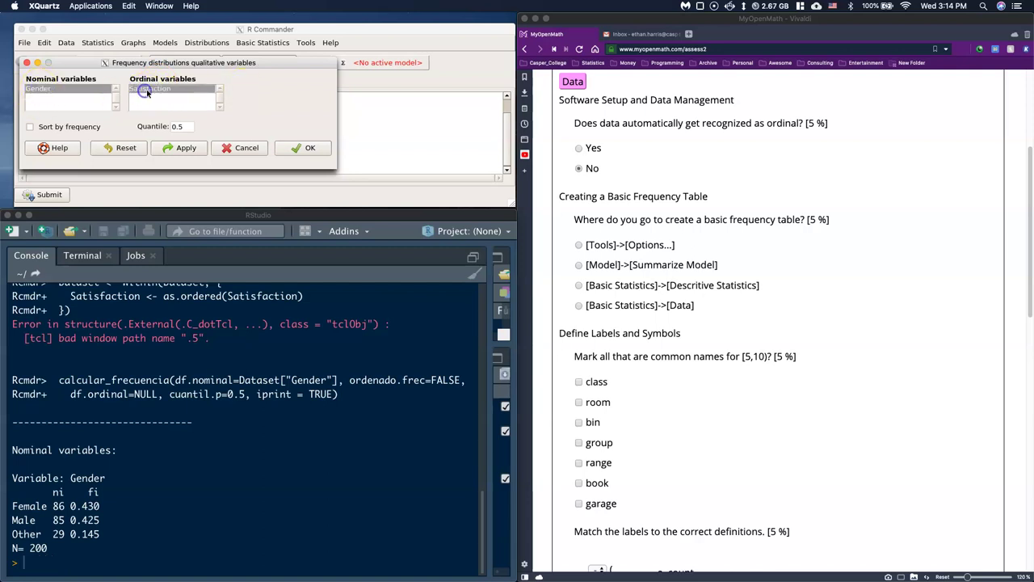
pyautogui.click(93, 104)
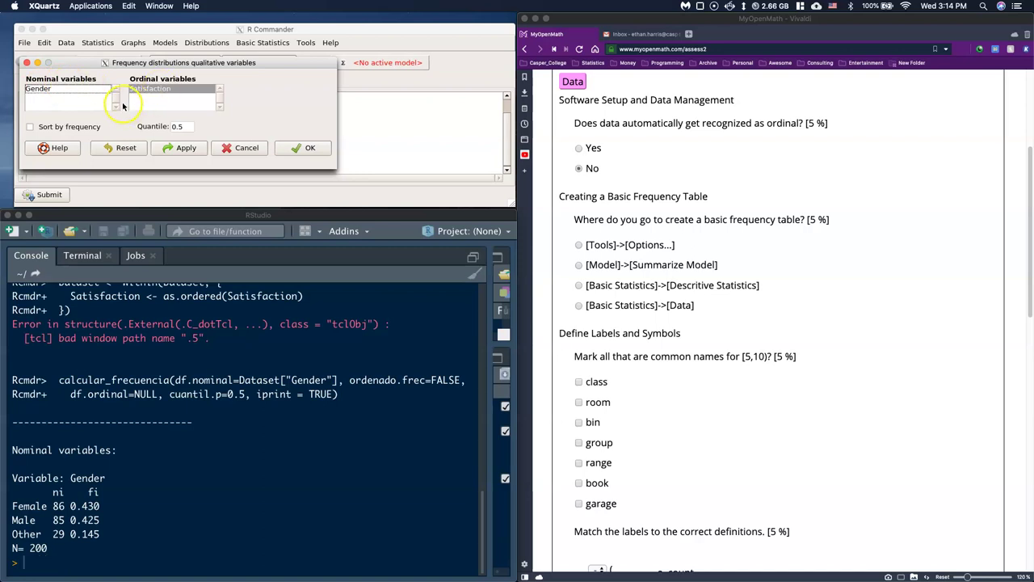
pyautogui.click(155, 90)
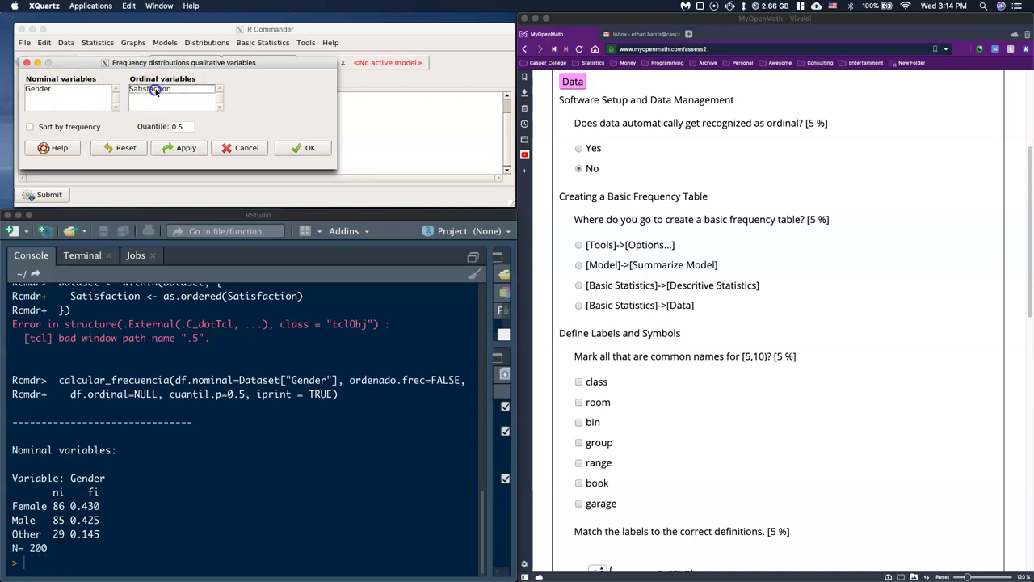
pyautogui.click(151, 89)
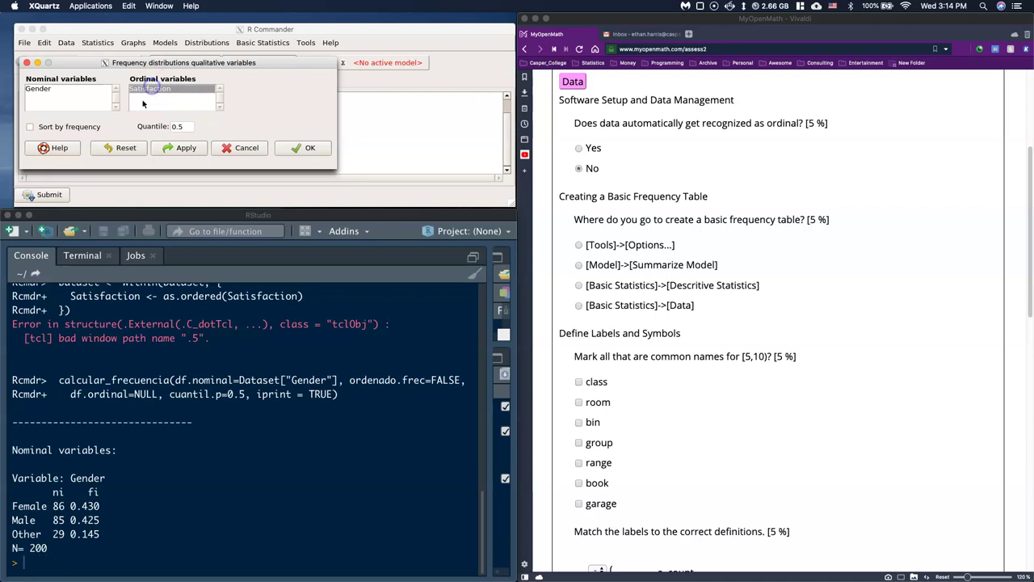
pyautogui.click(307, 148)
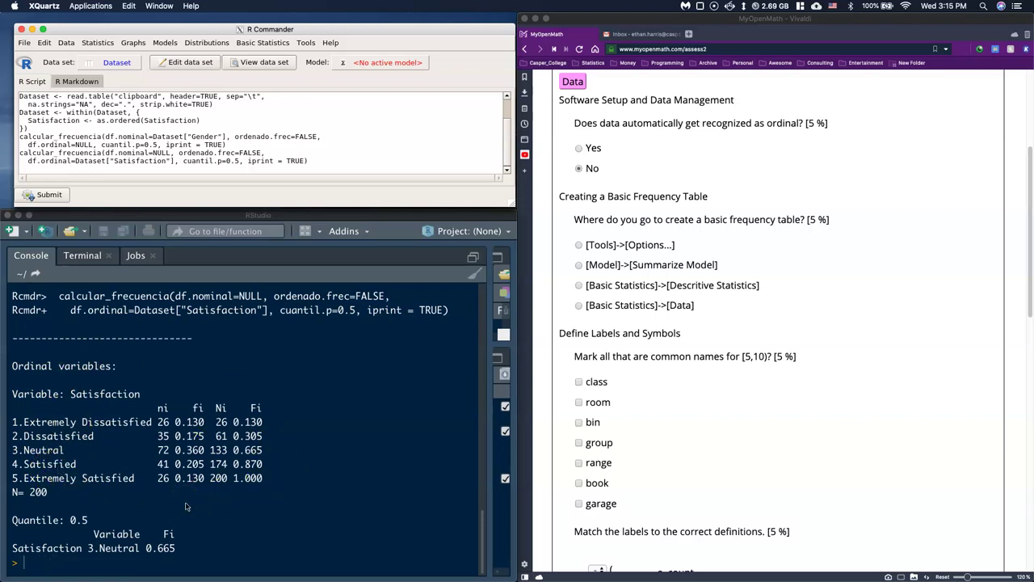
# - Answer the guide's question on where to create a basic frequency table with [Basic Statistics]->[Descritive Statistics]
pyautogui.click(573, 280)
pyautogui.click(581, 286)
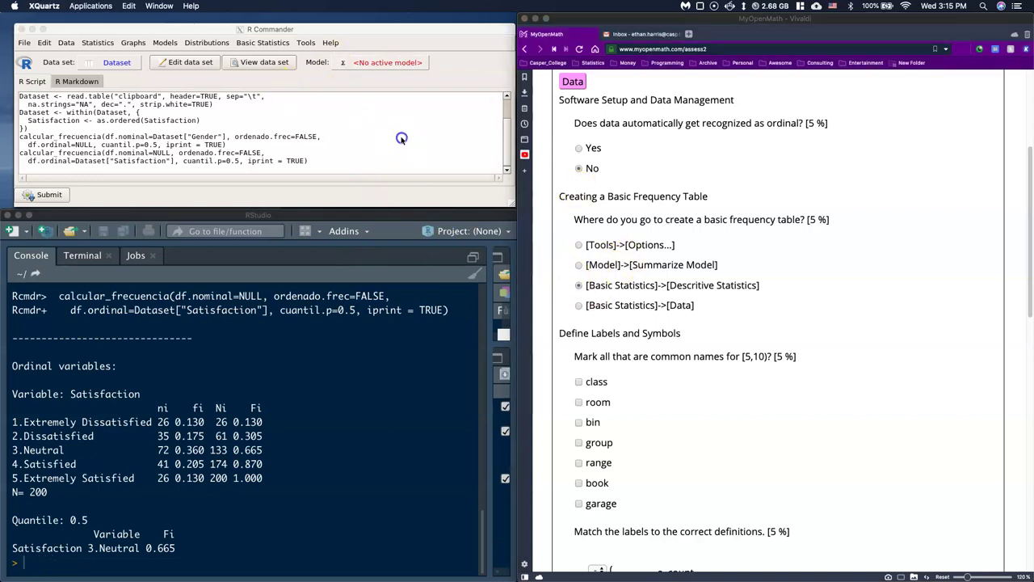
# - Run R Commander's general numerical summaries for CustomerAge with mean, standard deviation, interquartile range and quantiles 0, .25, .5, .75, 1
pyautogui.click(263, 42)
pyautogui.moveTo(270, 70)
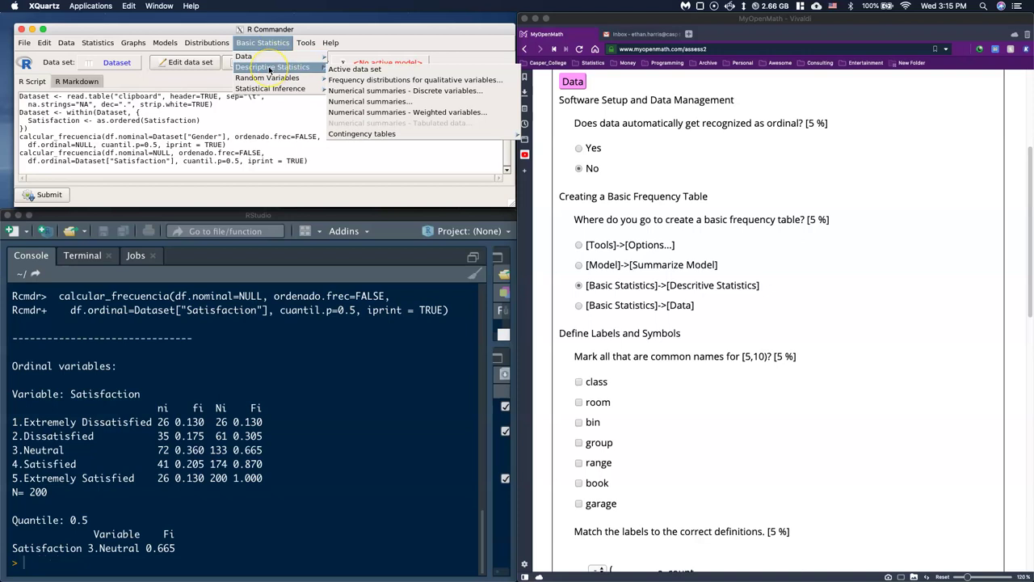
pyautogui.click(385, 103)
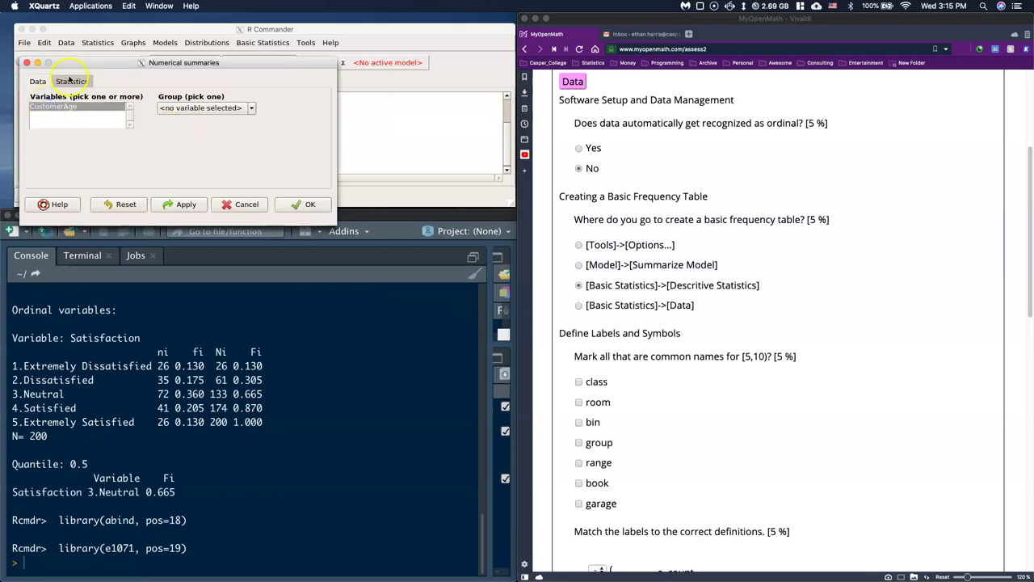
pyautogui.click(70, 80)
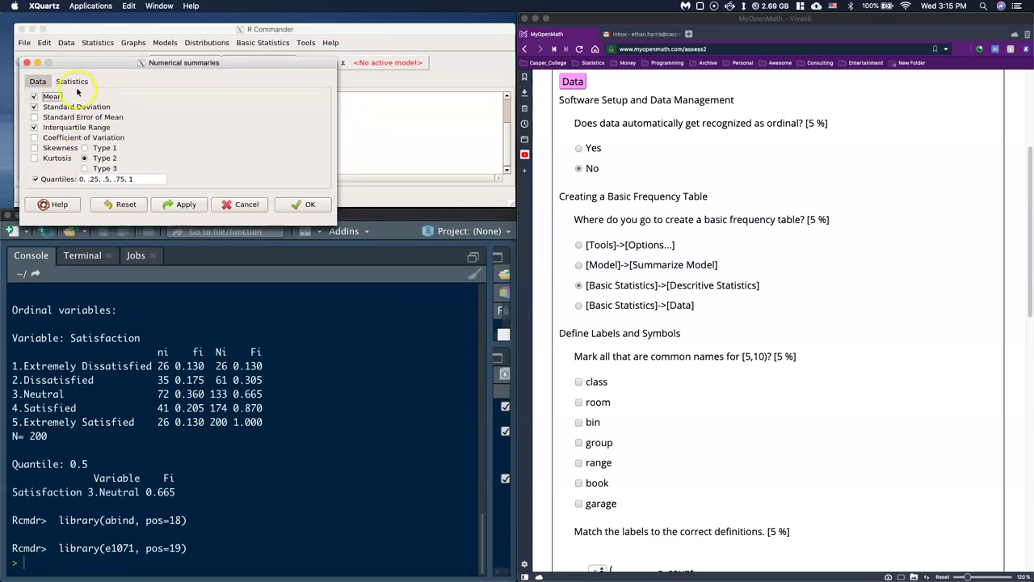
pyautogui.click(37, 81)
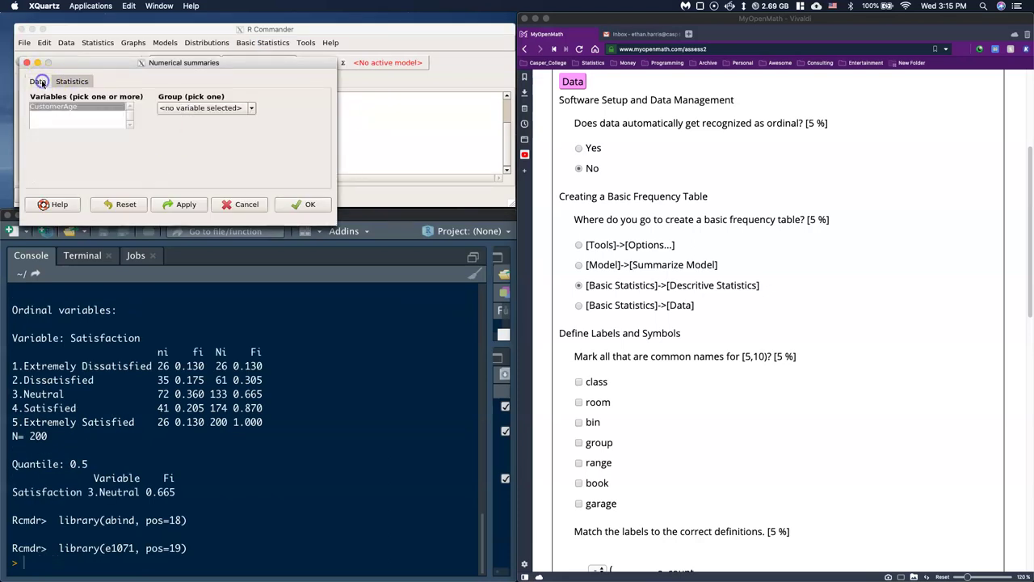
pyautogui.click(300, 207)
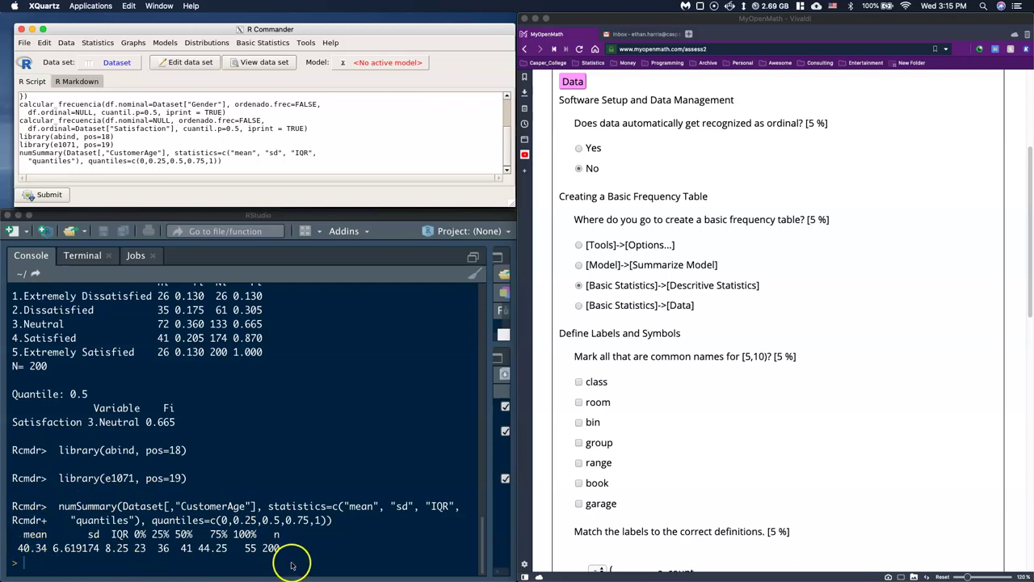
# - Run R Commander's discrete-variable numerical summaries for CustomerAge with a frequency table and no breaks
pyautogui.click(262, 43)
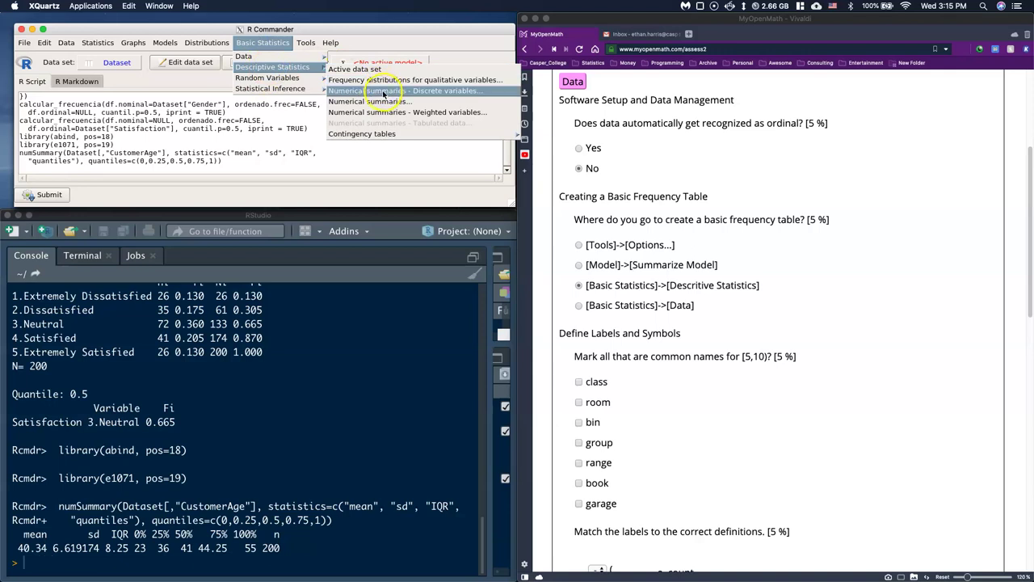
pyautogui.click(459, 91)
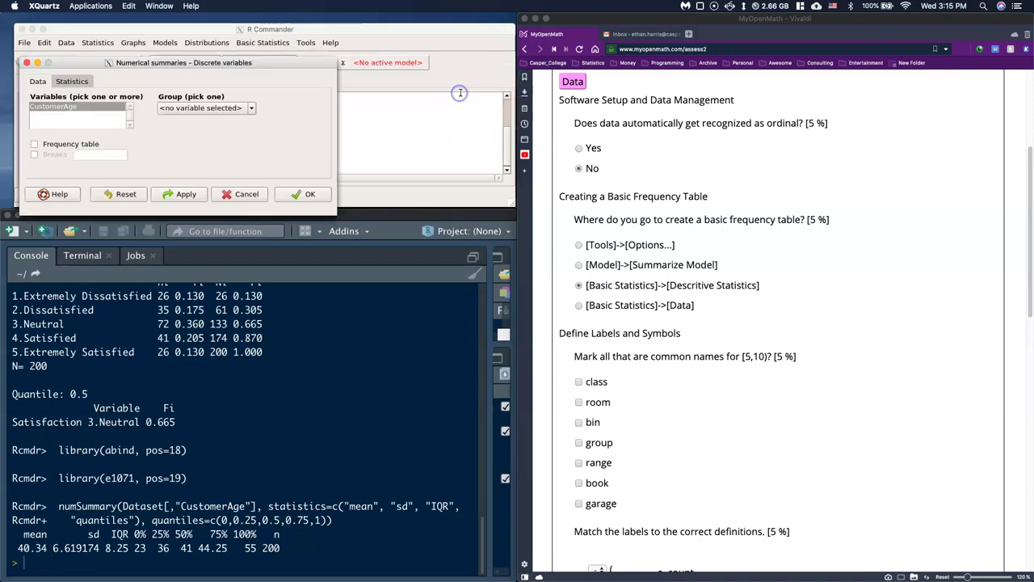
pyautogui.click(54, 109)
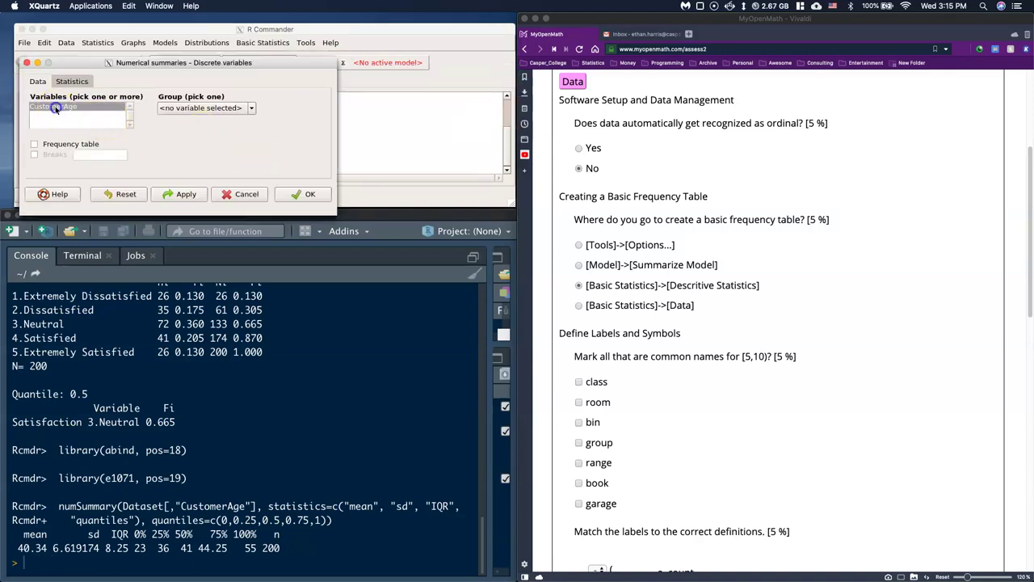
pyautogui.click(34, 145)
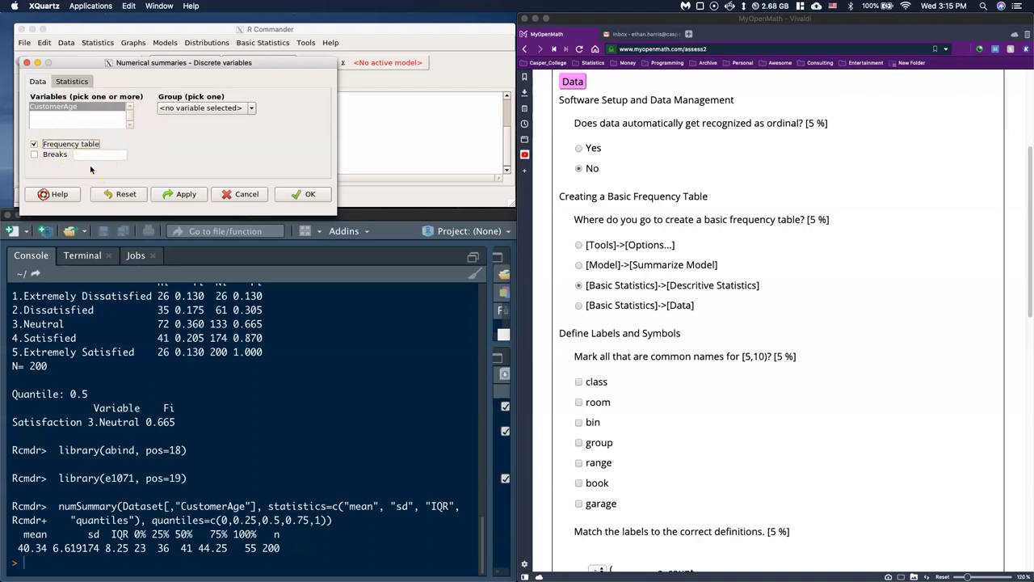
pyautogui.click(345, 224)
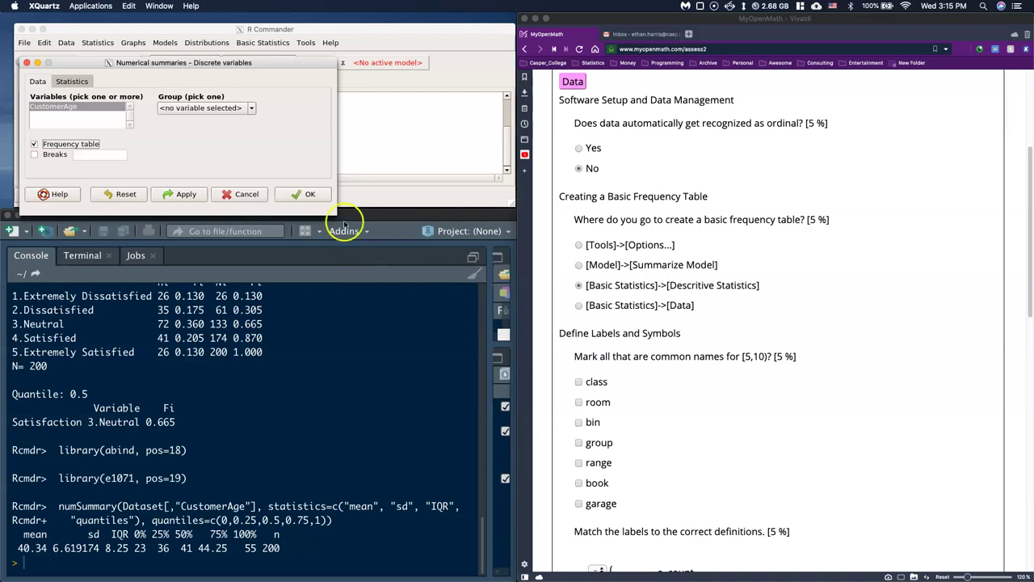
pyautogui.click(299, 194)
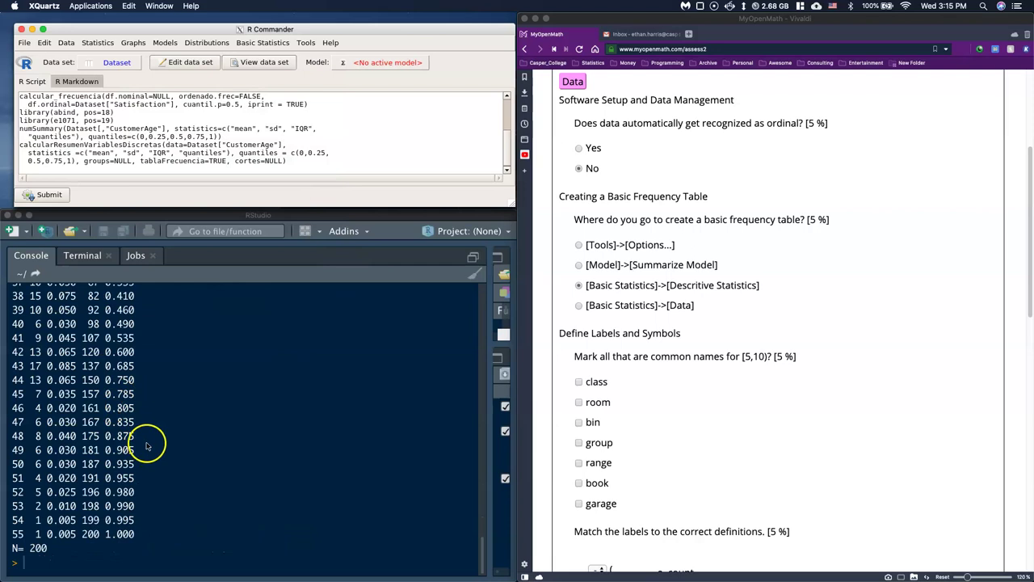
# - Examine the CustomerAge frequency table in the RStudio console, from the youngest to the oldest age
pyautogui.scroll(10, 104, 508)
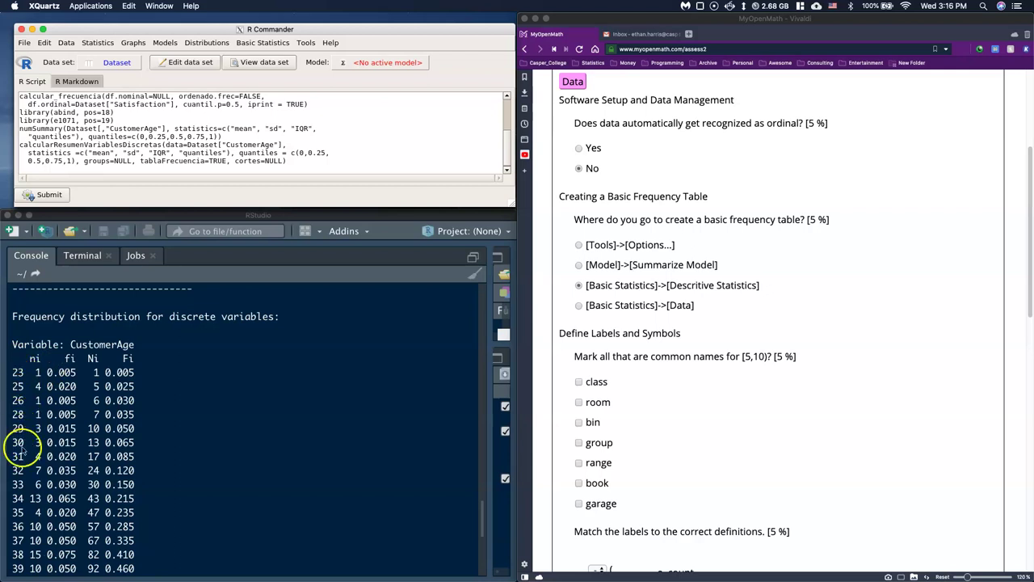
pyautogui.scroll(-3, 16, 483)
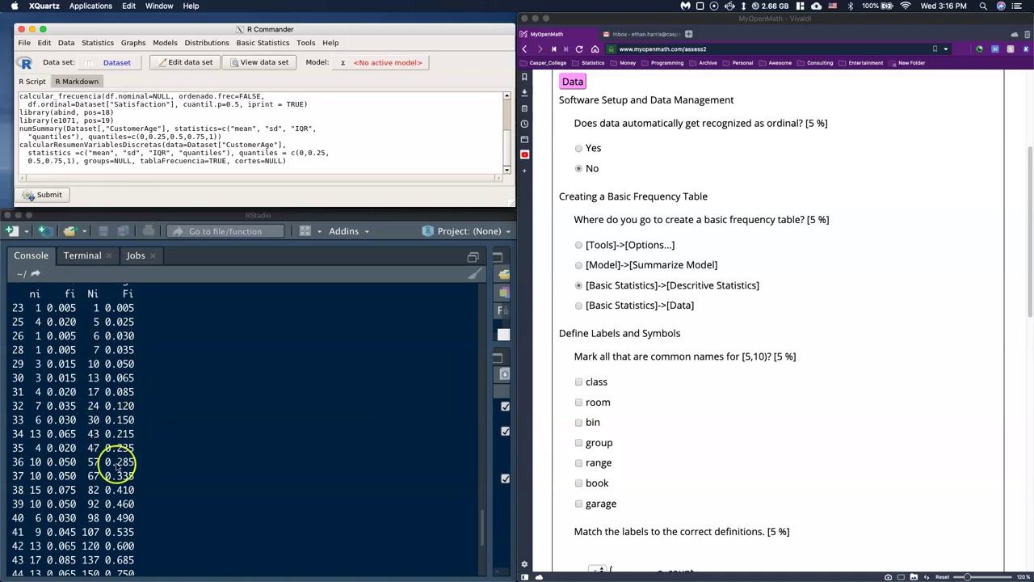
pyautogui.scroll(-3, 127, 417)
pyautogui.scroll(-3, 127, 416)
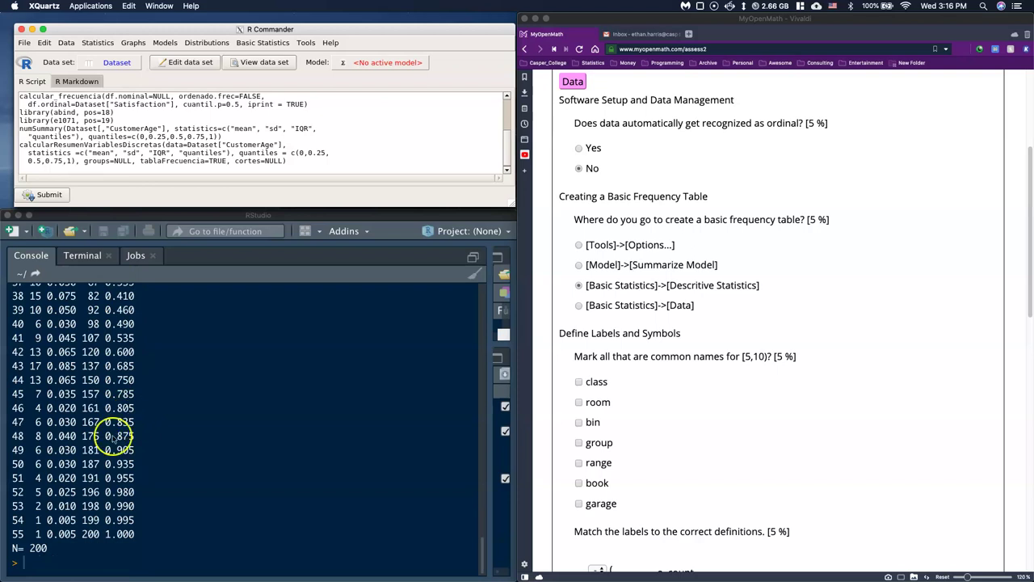
pyautogui.scroll(6, 28, 521)
pyautogui.scroll(-5, 26, 453)
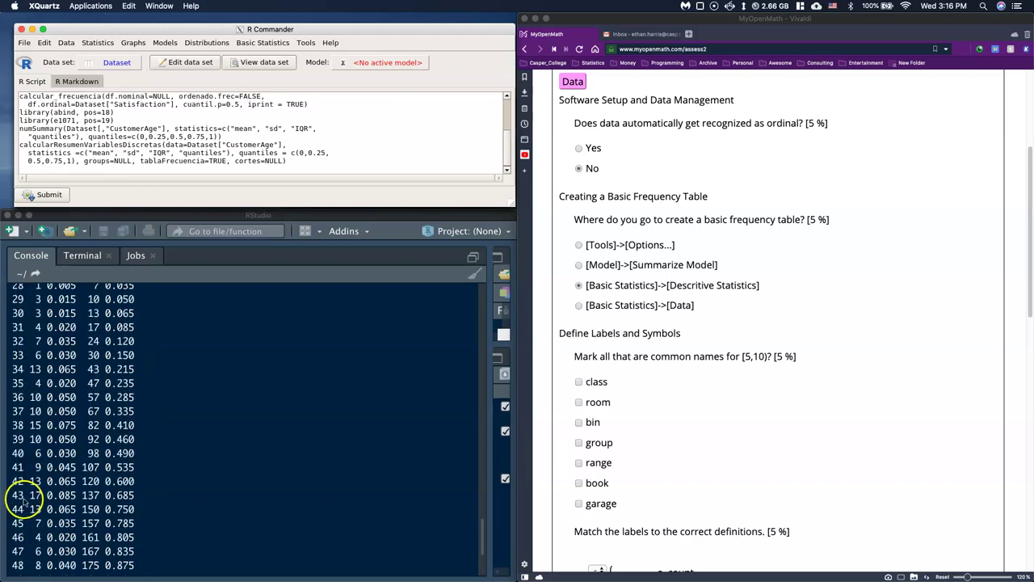
pyautogui.click(271, 215)
pyautogui.scroll(10, 128, 387)
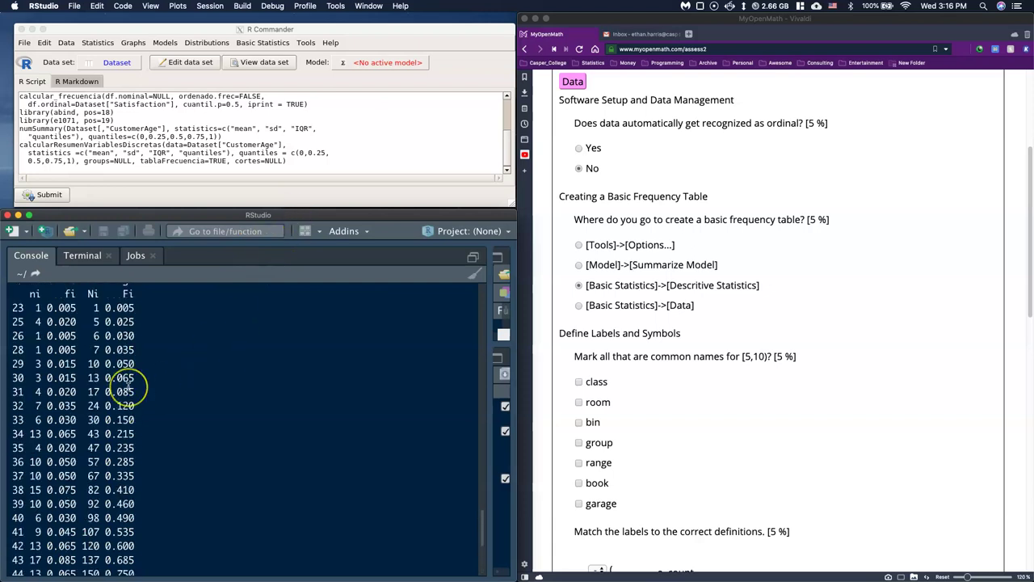
pyautogui.scroll(-10, 128, 387)
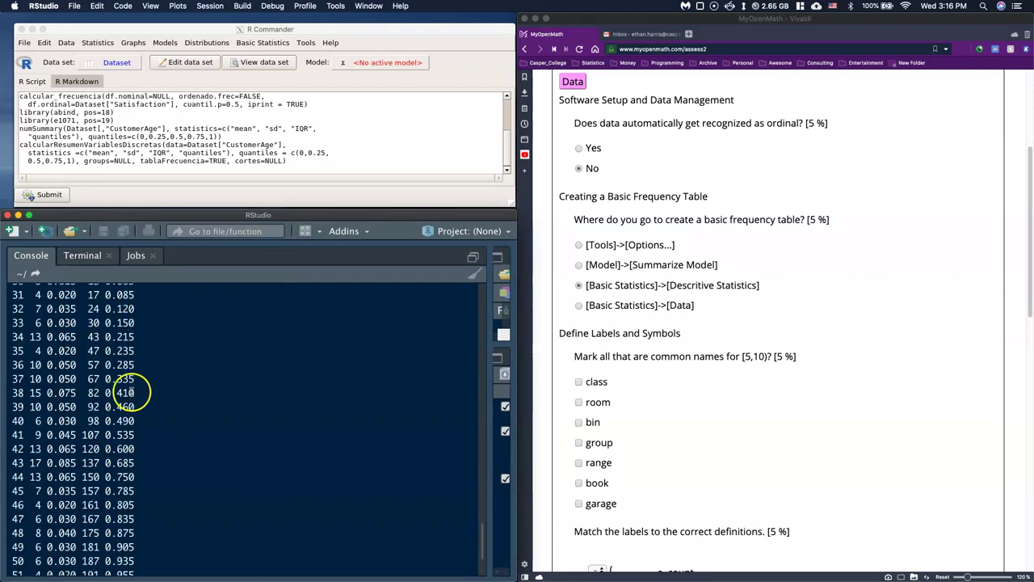
# - Run the discrete-variable numerical summaries for CustomerAge again with a frequency table grouped by 5 breaks
pyautogui.click(255, 46)
pyautogui.click(256, 46)
pyautogui.moveTo(260, 68)
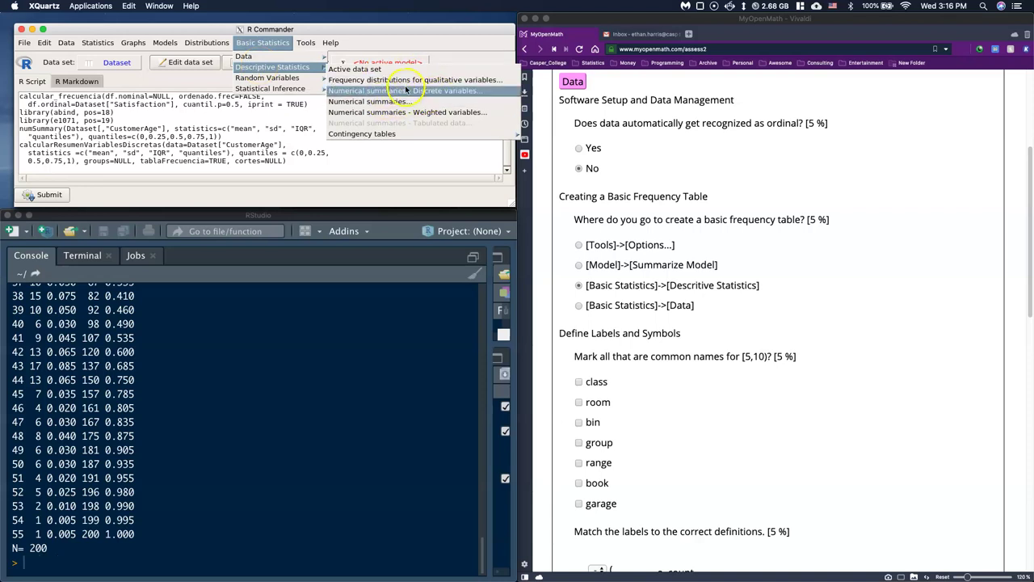
pyautogui.click(434, 91)
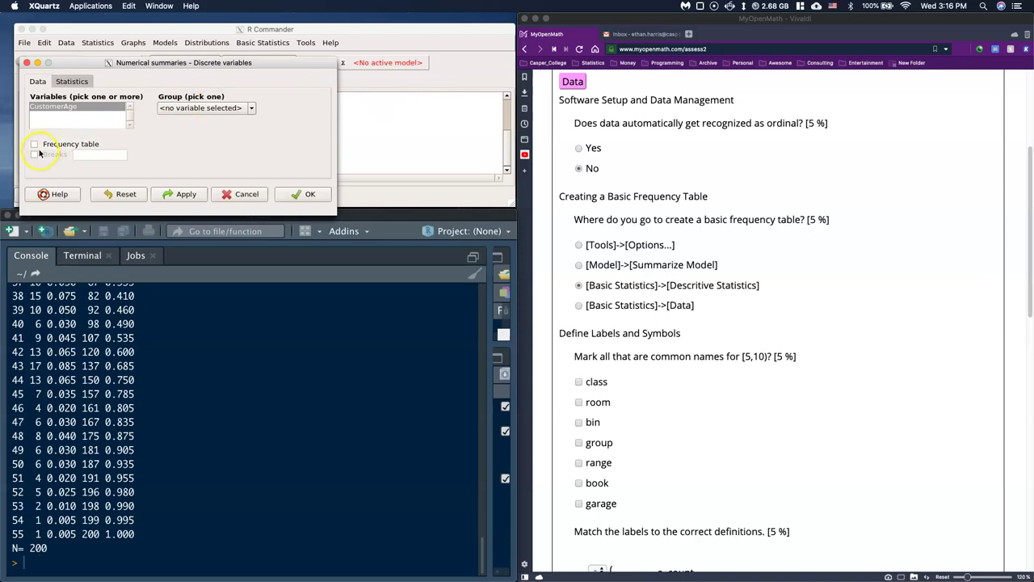
pyautogui.click(33, 145)
pyautogui.click(34, 155)
pyautogui.click(82, 153)
pyautogui.click(296, 196)
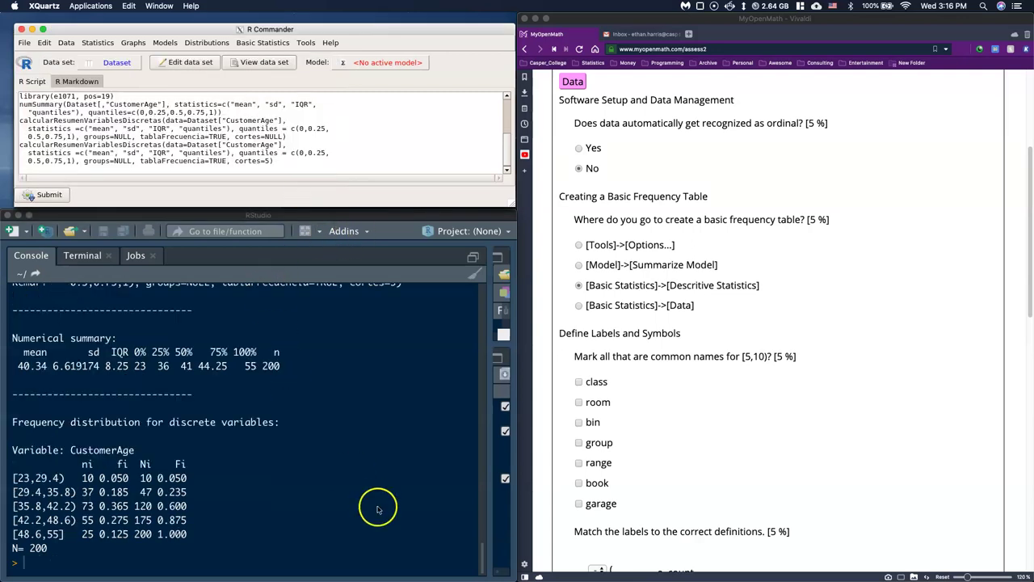
# - Mark class, bin and range as the common names for [5,10) in the MyOpenMath guide
pyautogui.click(307, 490)
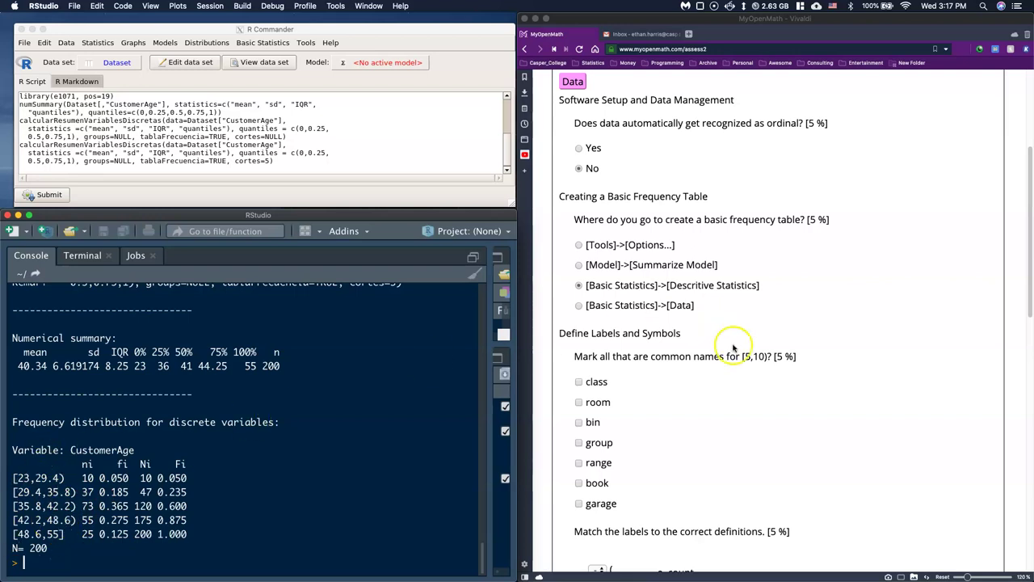
pyautogui.scroll(-1, 780, 282)
pyautogui.scroll(-2, 780, 285)
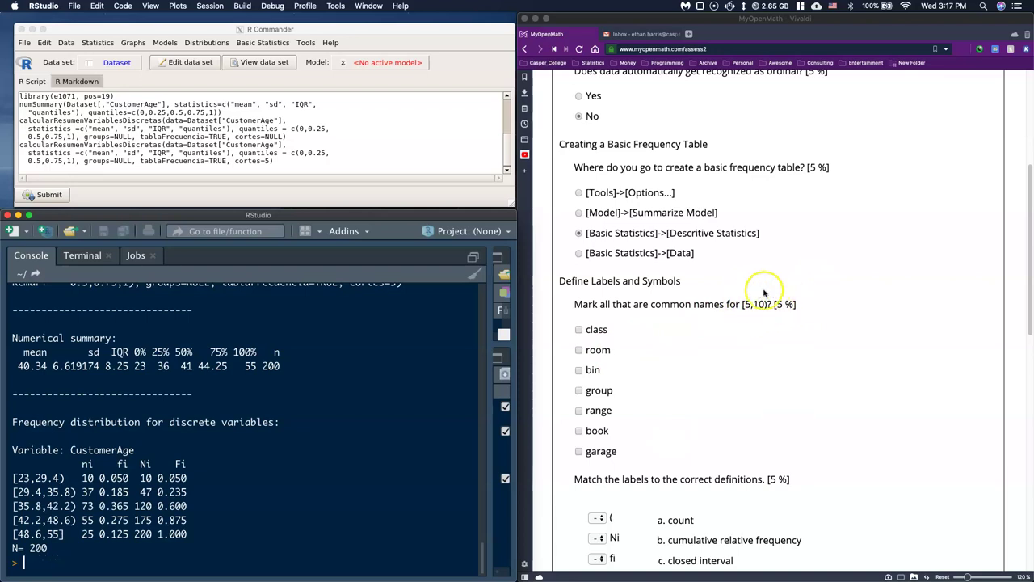
pyautogui.click(579, 373)
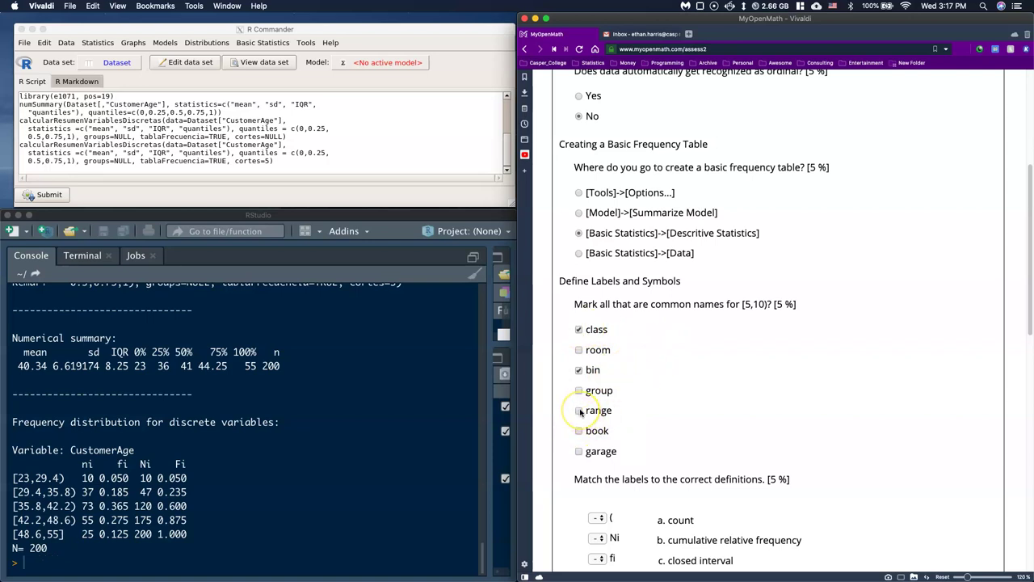
pyautogui.click(580, 410)
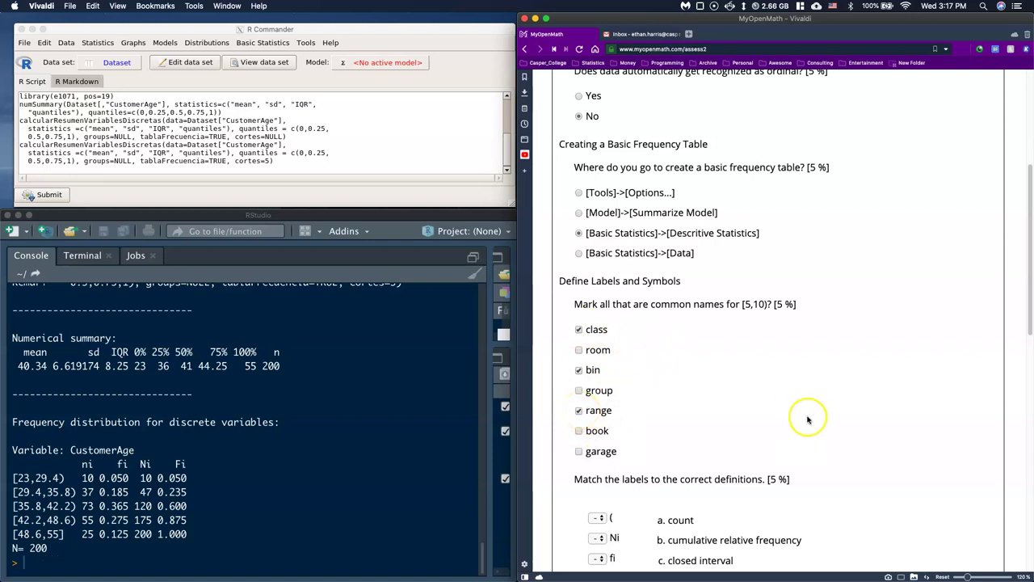
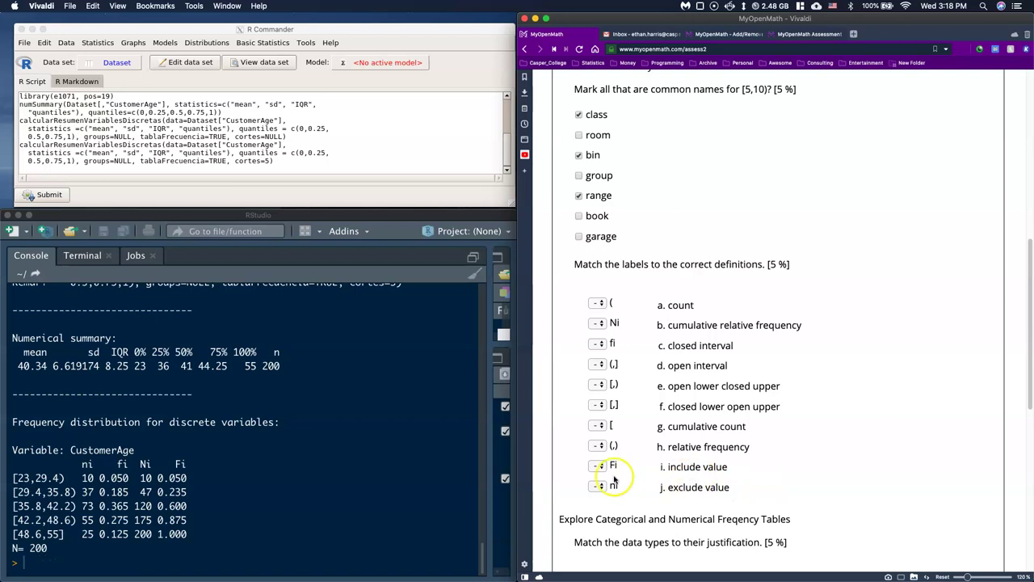
# - In the label matching question, match [ with i (include value) and ( with j (exclude value)
pyautogui.click(600, 426)
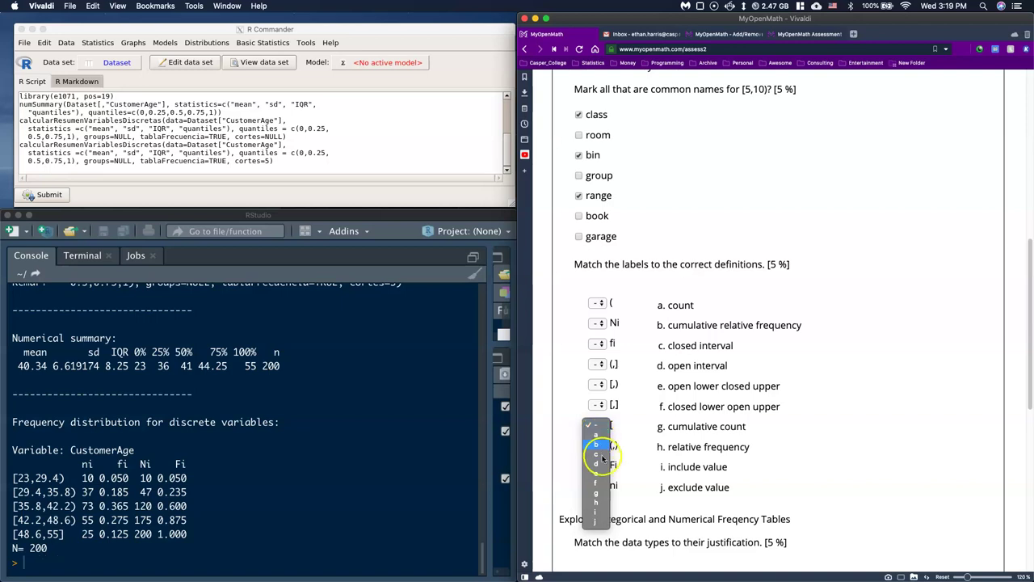
pyautogui.click(599, 516)
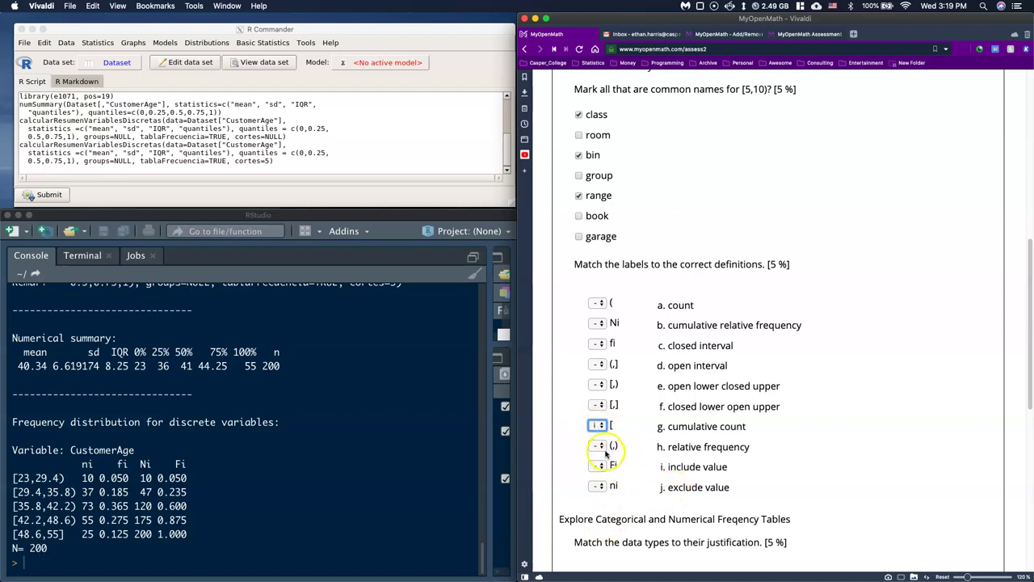
pyautogui.click(600, 304)
pyautogui.click(597, 398)
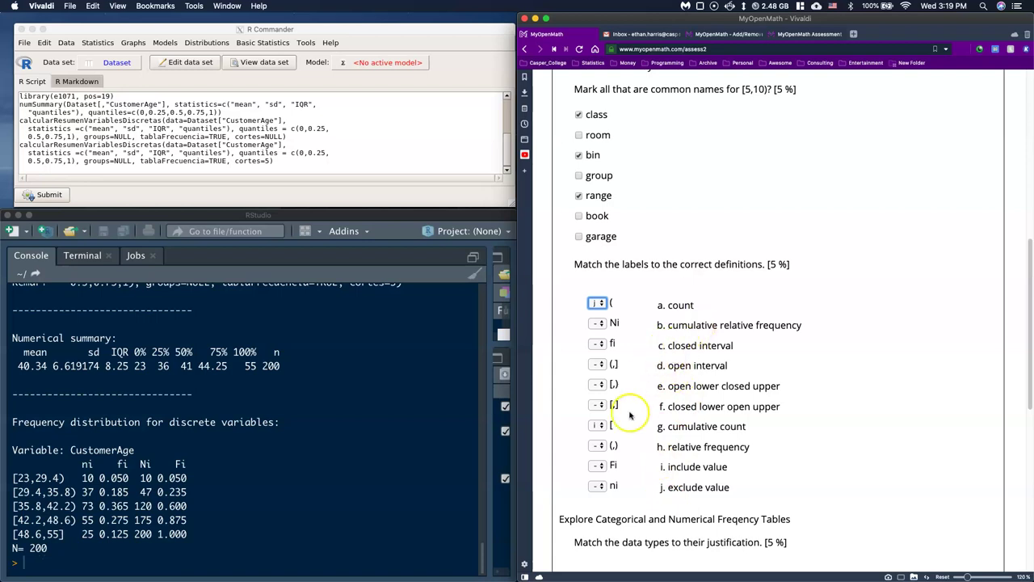
# - Match [,] with c (closed interval), (,) with d (open interval), [,) with f (closed lower open upper) and (,] with e (open lower closed upper)
pyautogui.click(598, 405)
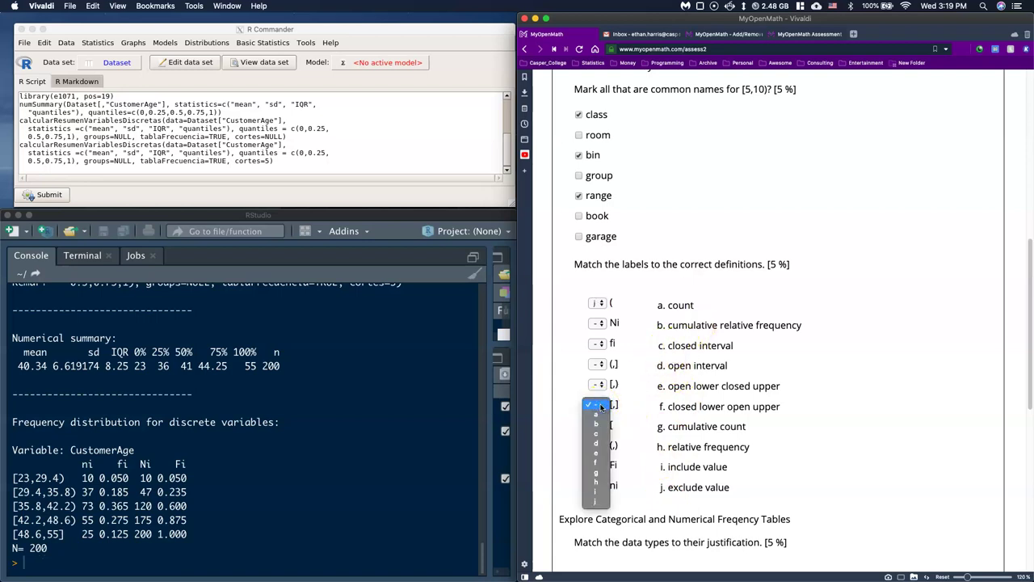
pyautogui.click(598, 434)
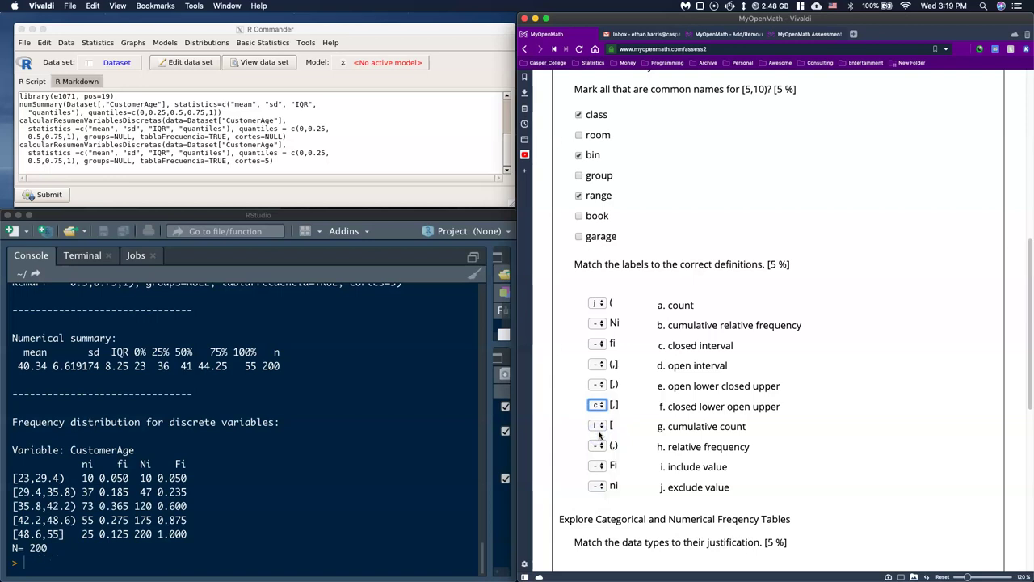
pyautogui.click(598, 425)
pyautogui.click(599, 446)
pyautogui.click(598, 483)
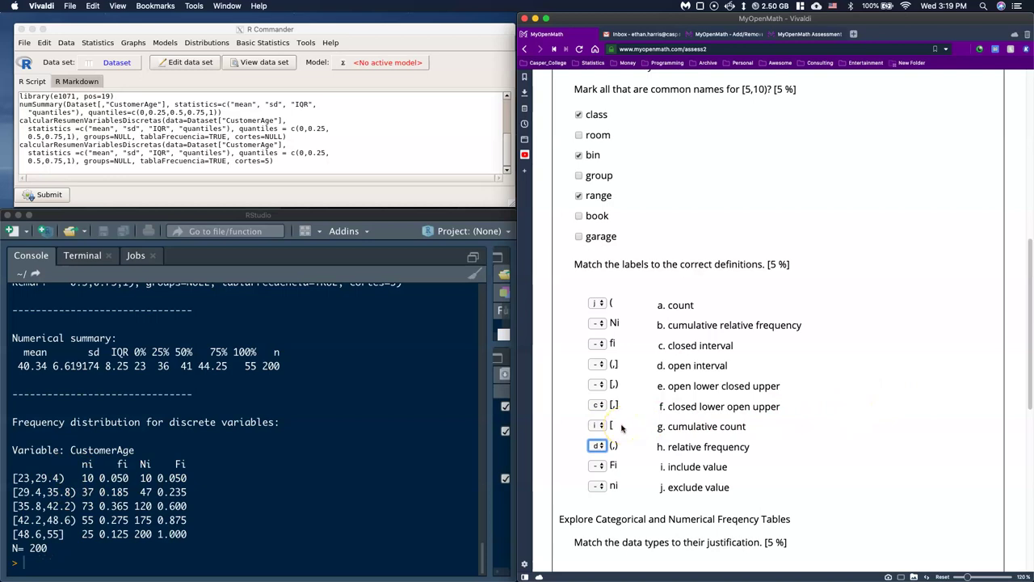
pyautogui.click(599, 385)
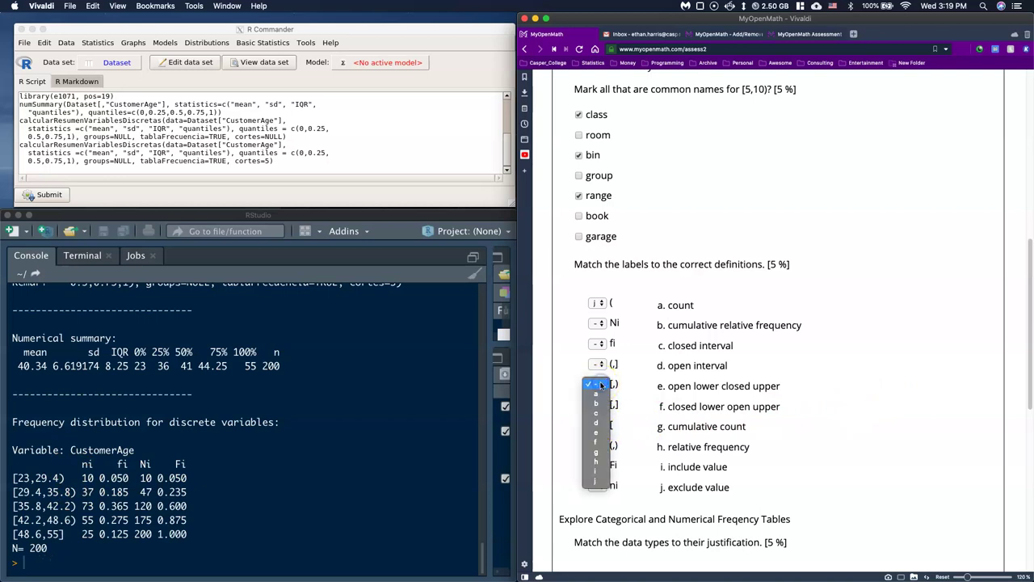
pyautogui.click(593, 442)
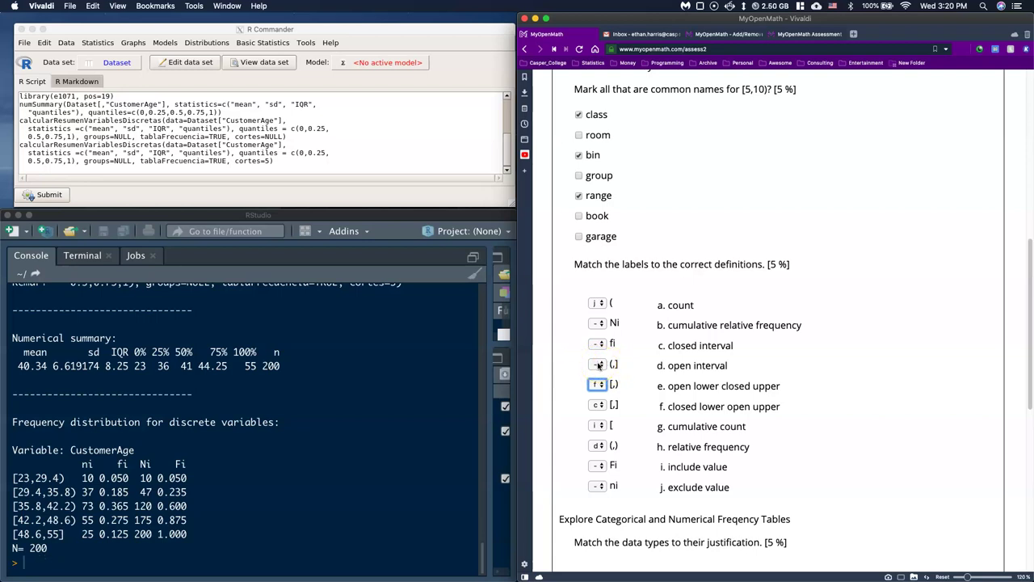
pyautogui.click(598, 365)
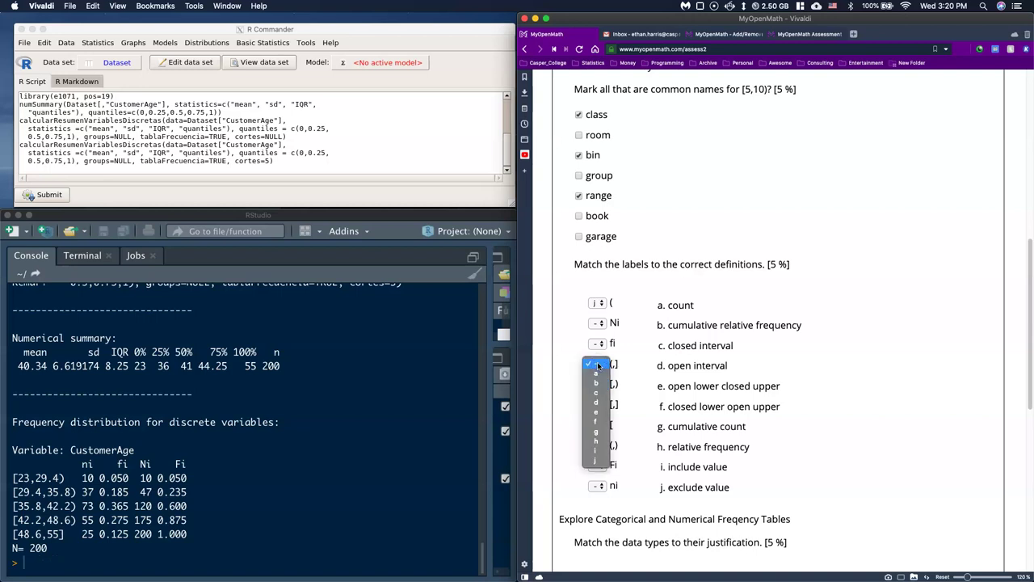
pyautogui.click(597, 415)
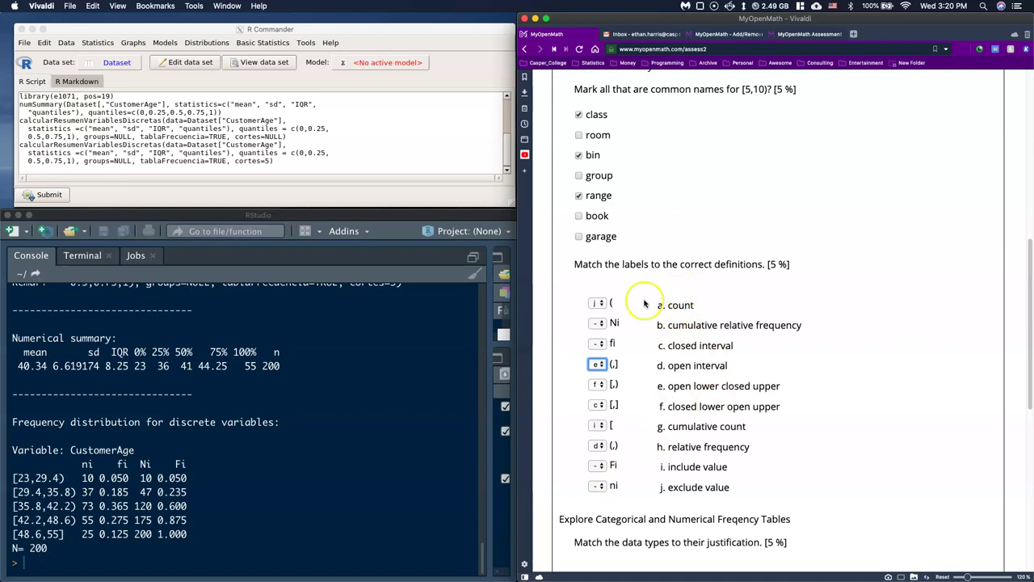
# - Match ni with a (count), fi with h (relative frequency), Ni with g (cumulative count) and Fi with b (cumulative relative frequency)
pyautogui.click(599, 486)
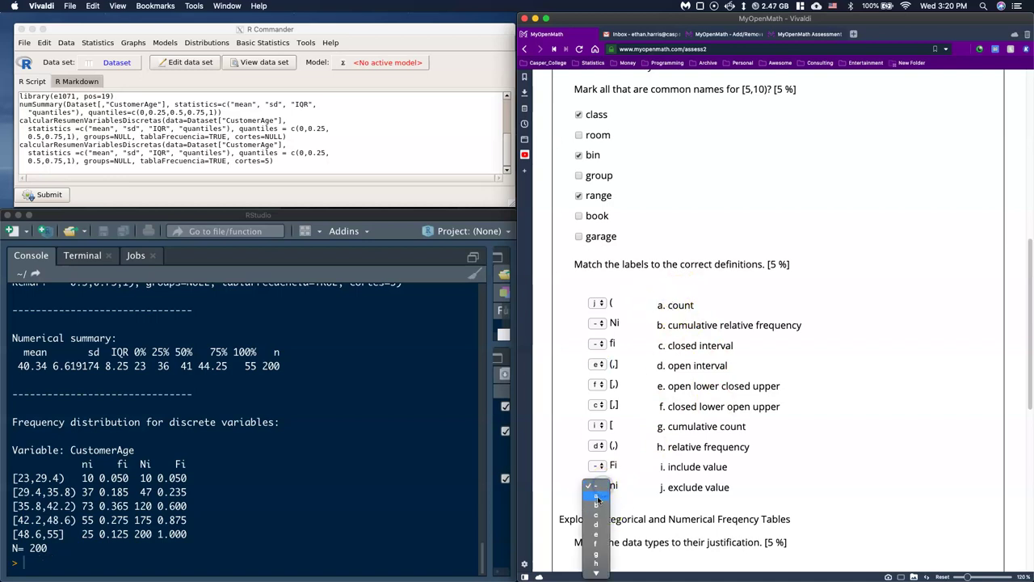
pyautogui.click(597, 496)
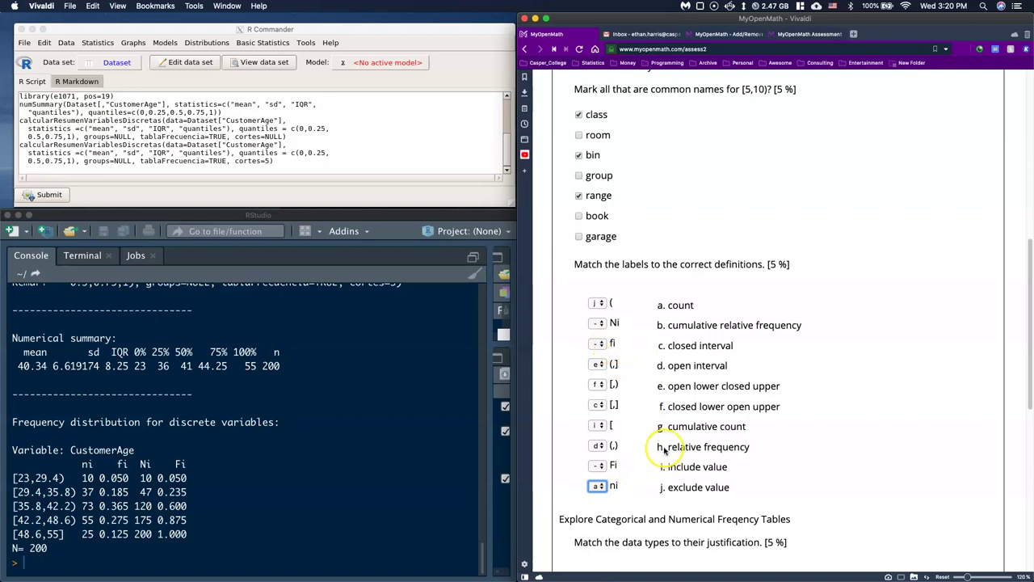
pyautogui.click(600, 345)
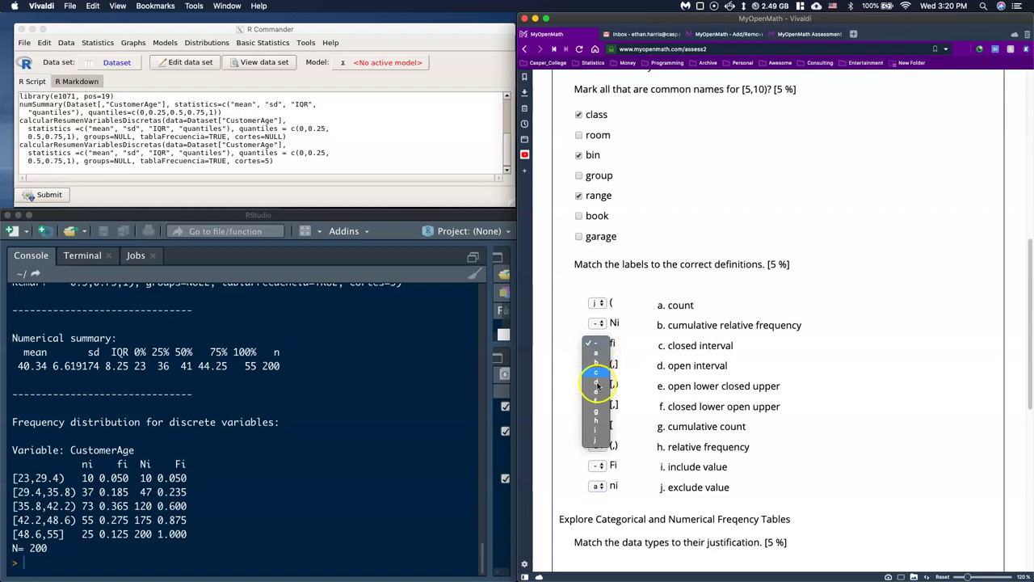
pyautogui.click(602, 421)
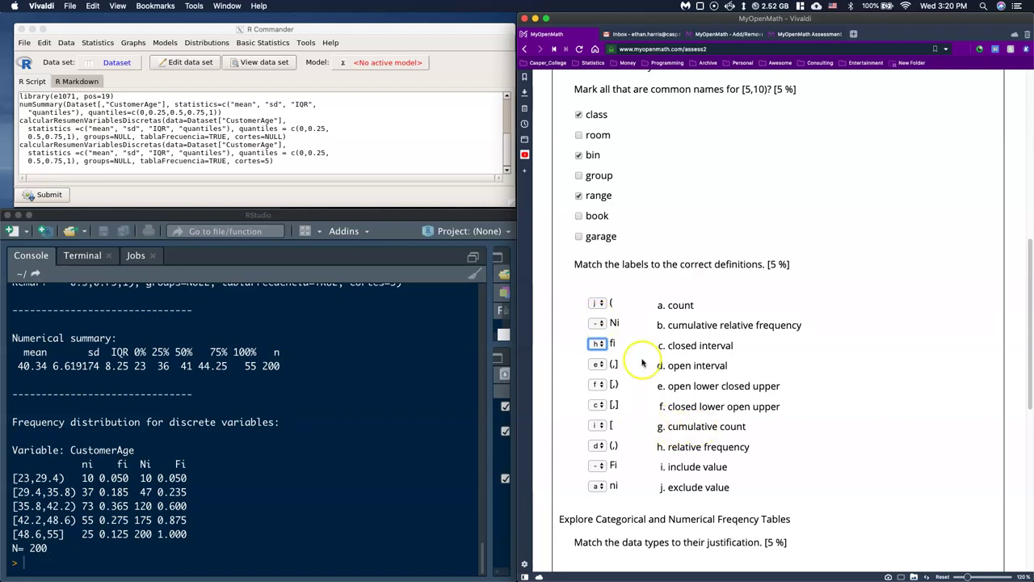
pyautogui.click(600, 325)
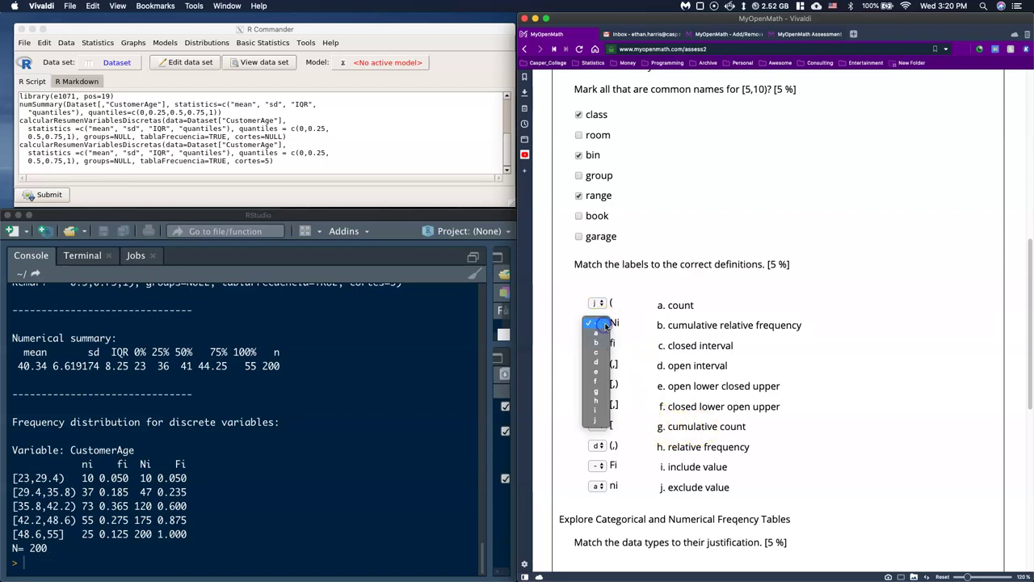
pyautogui.click(597, 391)
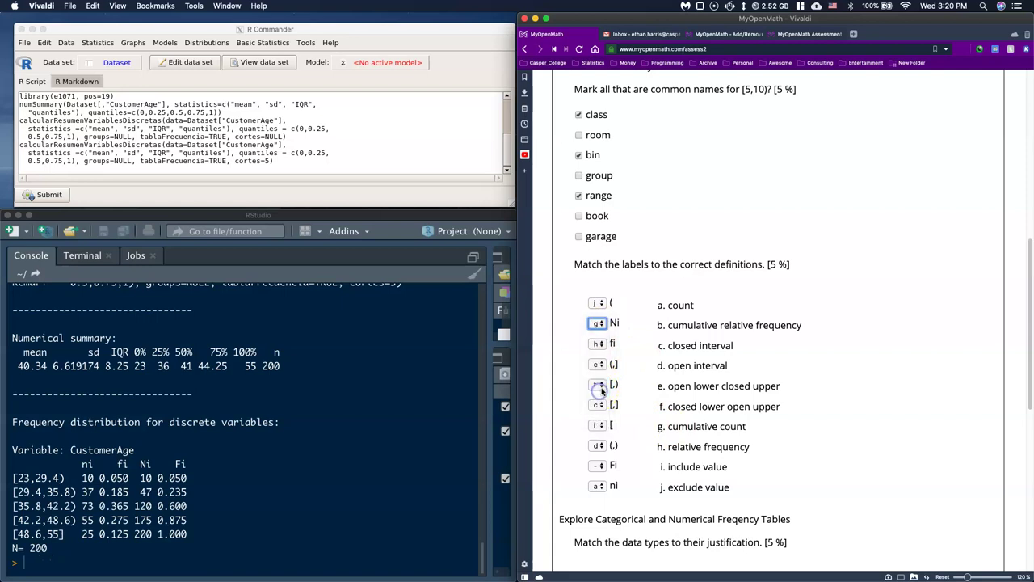
pyautogui.click(601, 469)
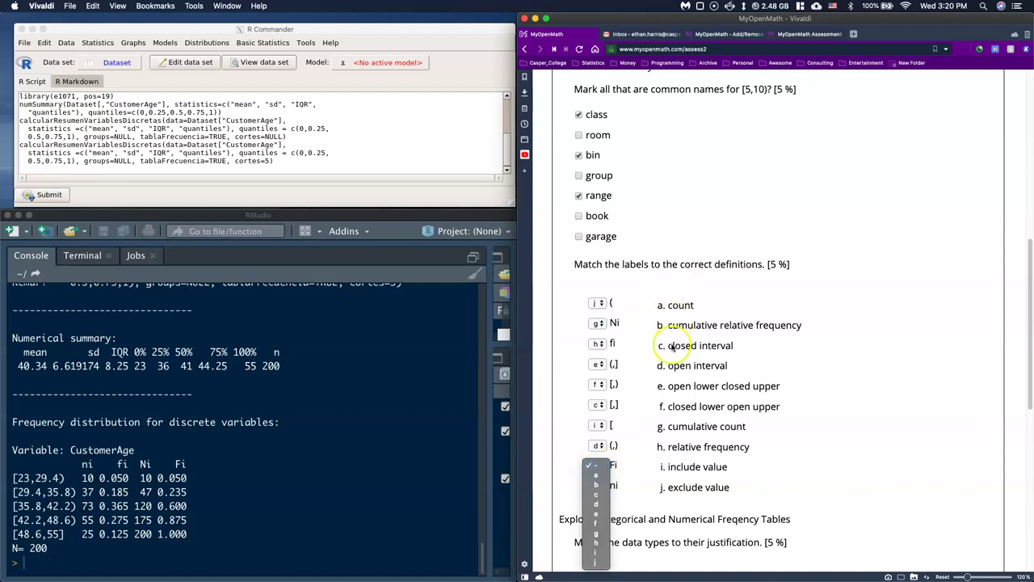
pyautogui.click(599, 484)
pyautogui.click(825, 409)
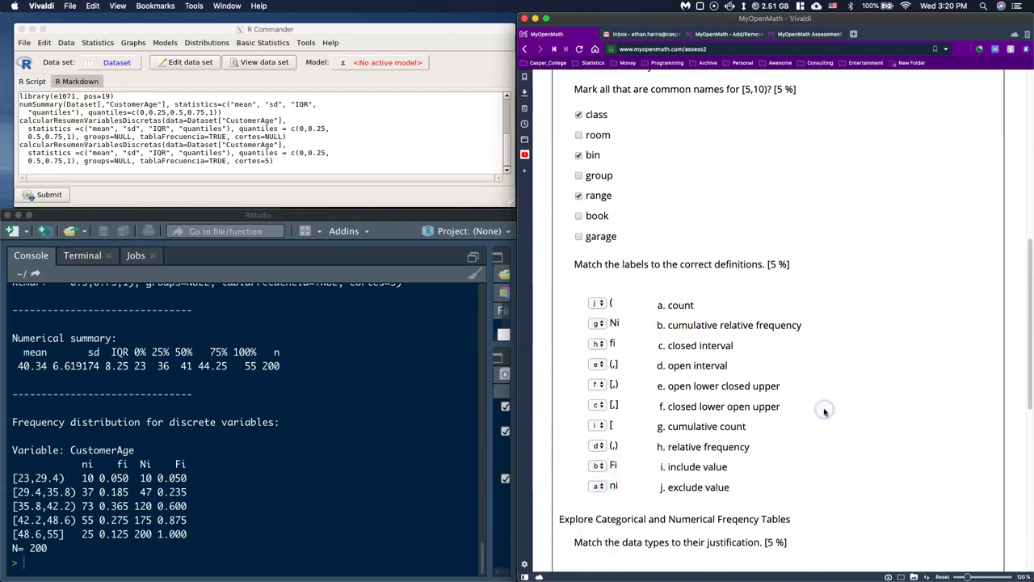
# - In the data types question, match numerical with b (numbers), nominal with a (no natural order) and ordinal with c (natural order)
pyautogui.scroll(-1, 693, 301)
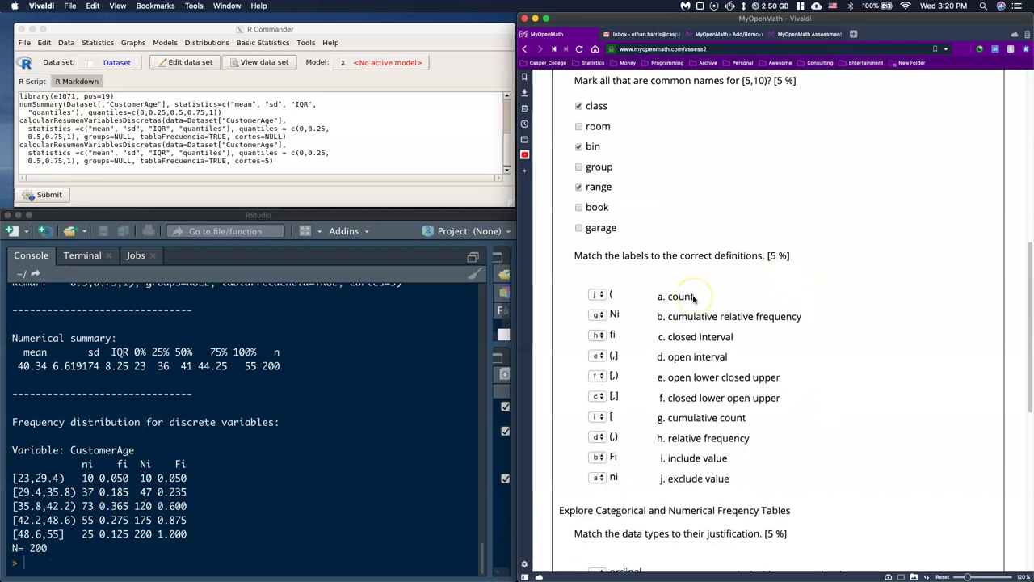
pyautogui.scroll(-5, 693, 301)
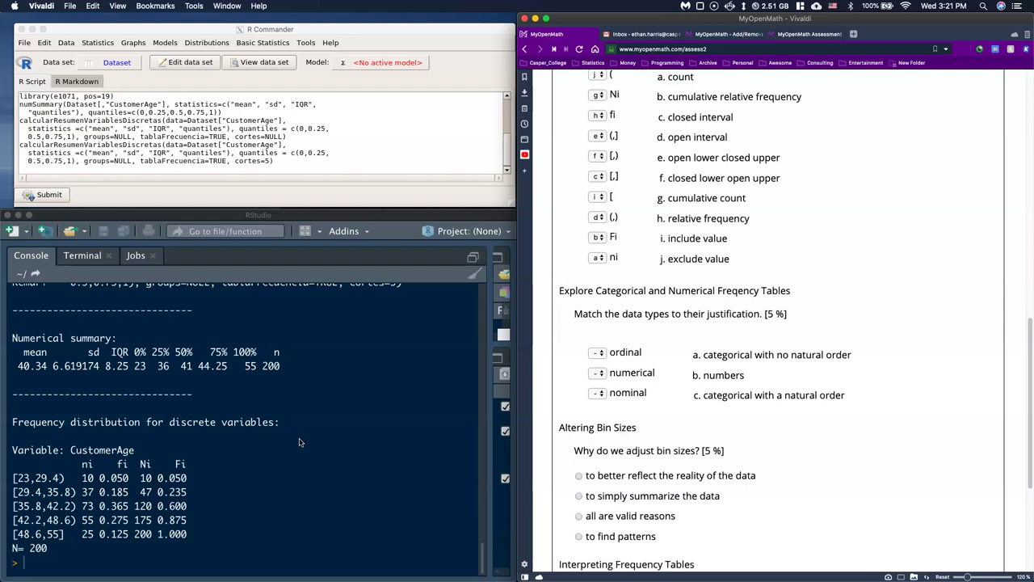
pyautogui.scroll(-3, 770, 365)
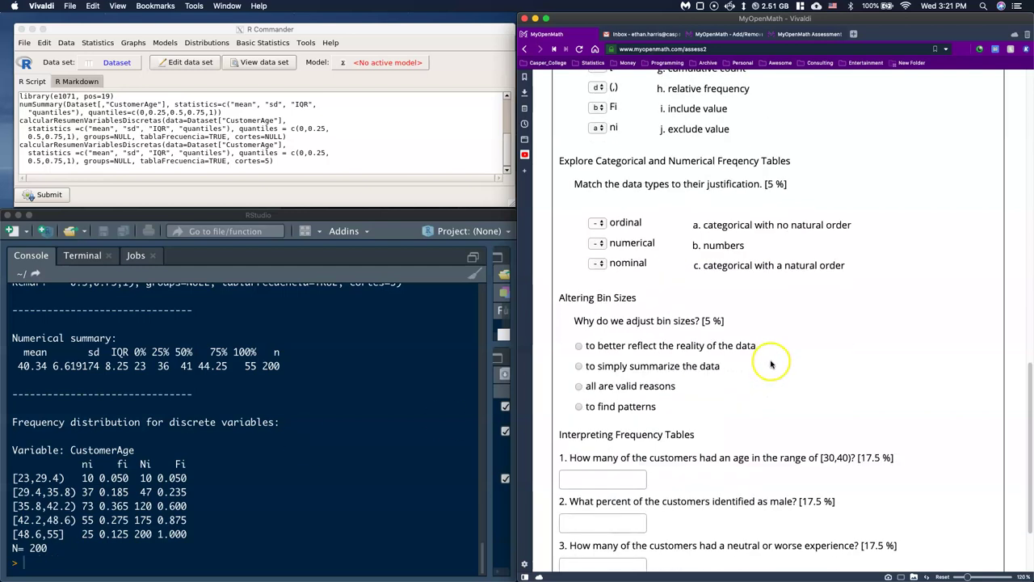
pyautogui.scroll(-1, 771, 364)
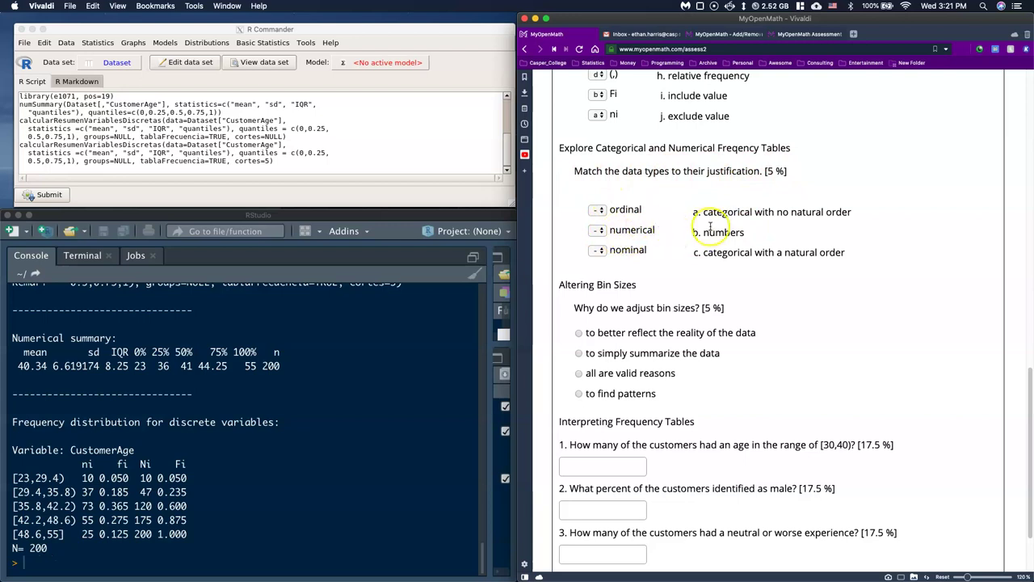
pyautogui.click(599, 230)
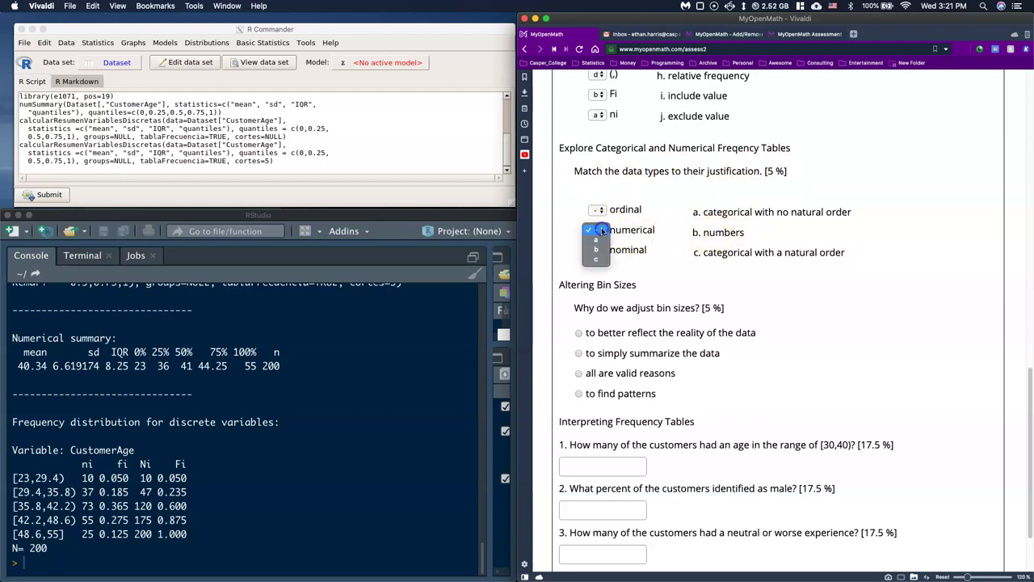
pyautogui.click(597, 251)
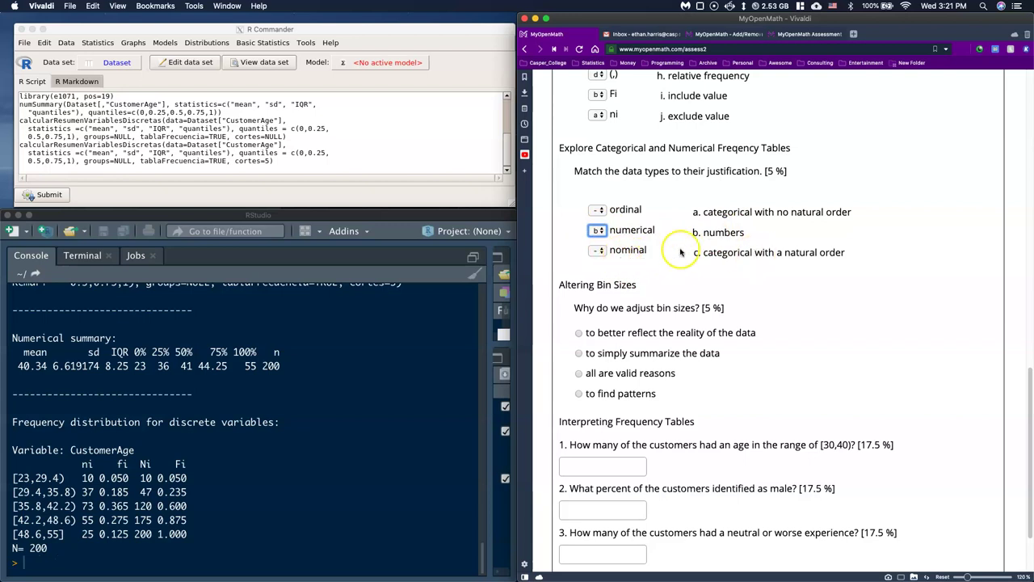
pyautogui.click(598, 250)
pyautogui.click(598, 262)
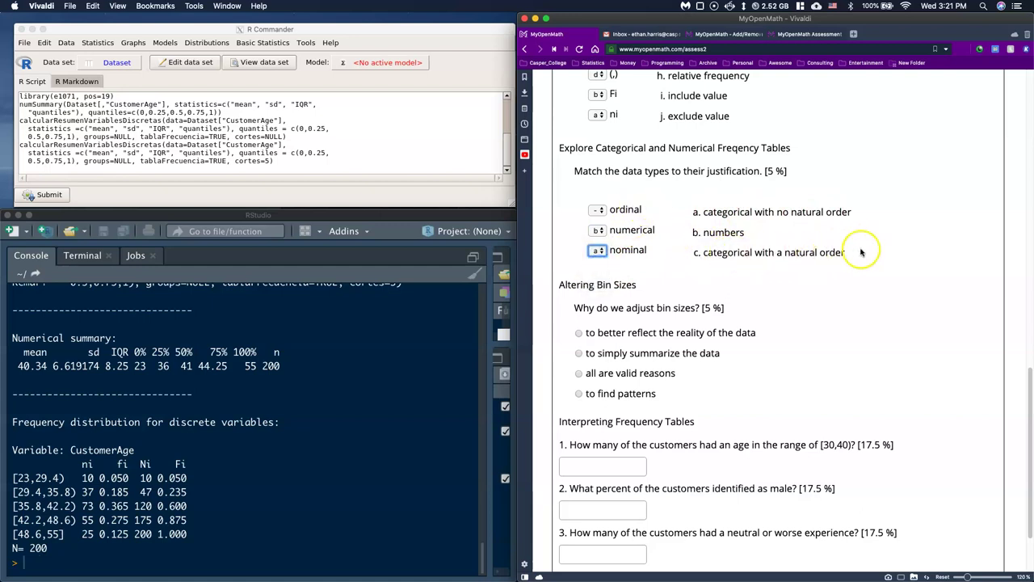
pyautogui.click(602, 211)
pyautogui.click(598, 239)
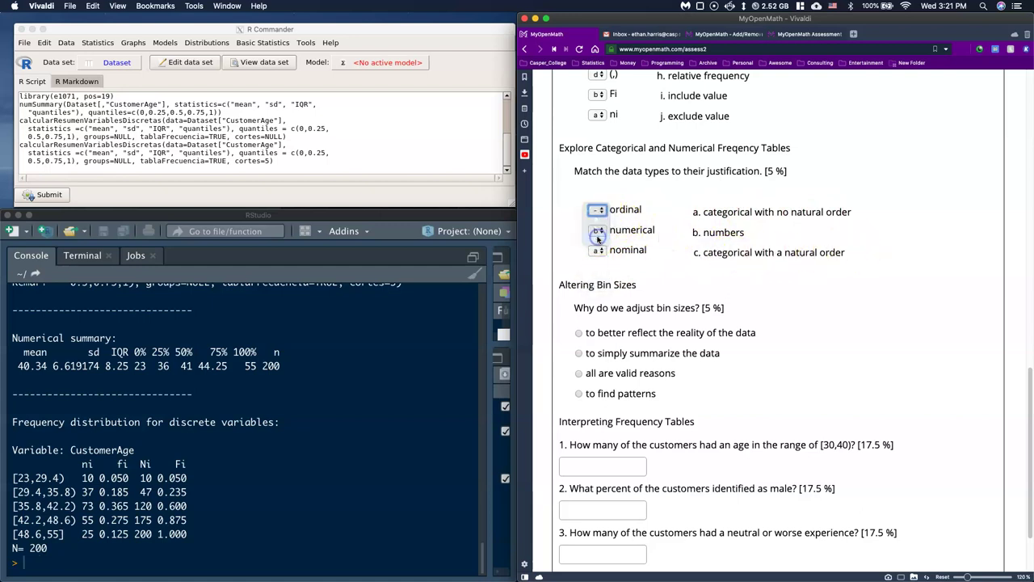
# - Compare the ungrouped and grouped CustomerAge tables in the console and answer why bin sizes are adjusted with "all are valid reasons"
pyautogui.scroll(-1, 786, 315)
pyautogui.scroll(-5, 786, 315)
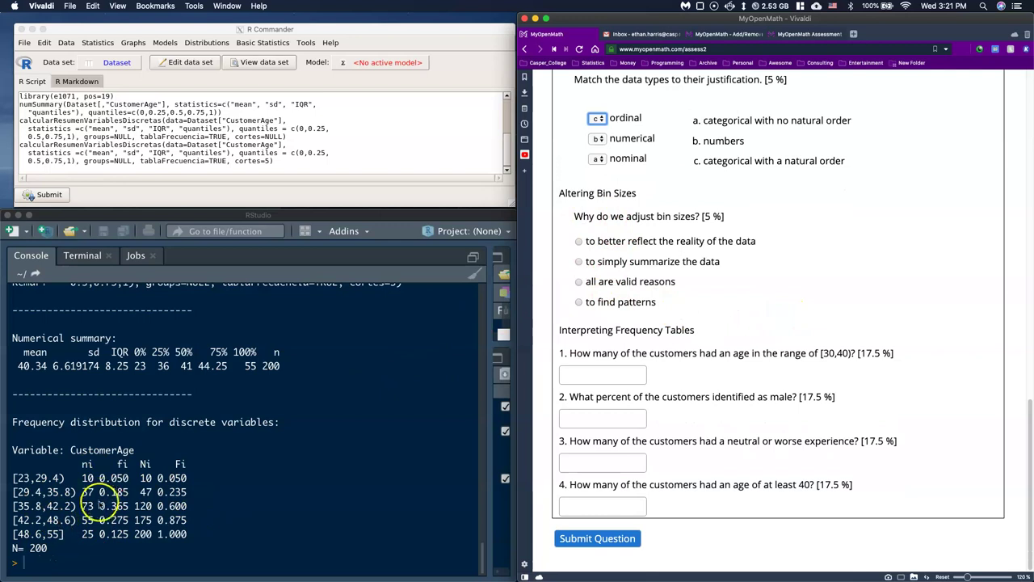
pyautogui.scroll(5, 121, 509)
pyautogui.scroll(8, 160, 513)
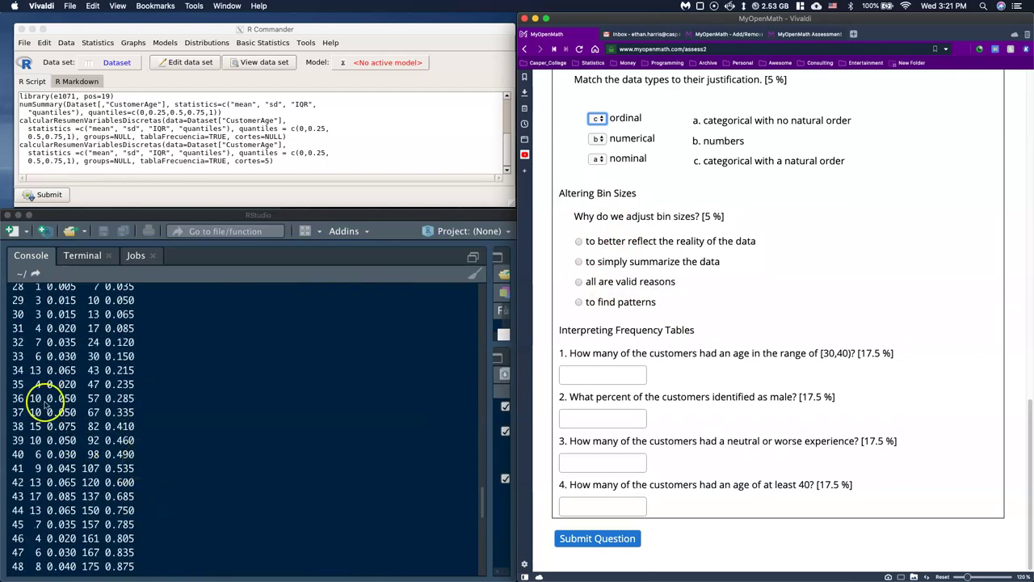
pyautogui.scroll(-2, 42, 422)
pyautogui.scroll(-10, 42, 428)
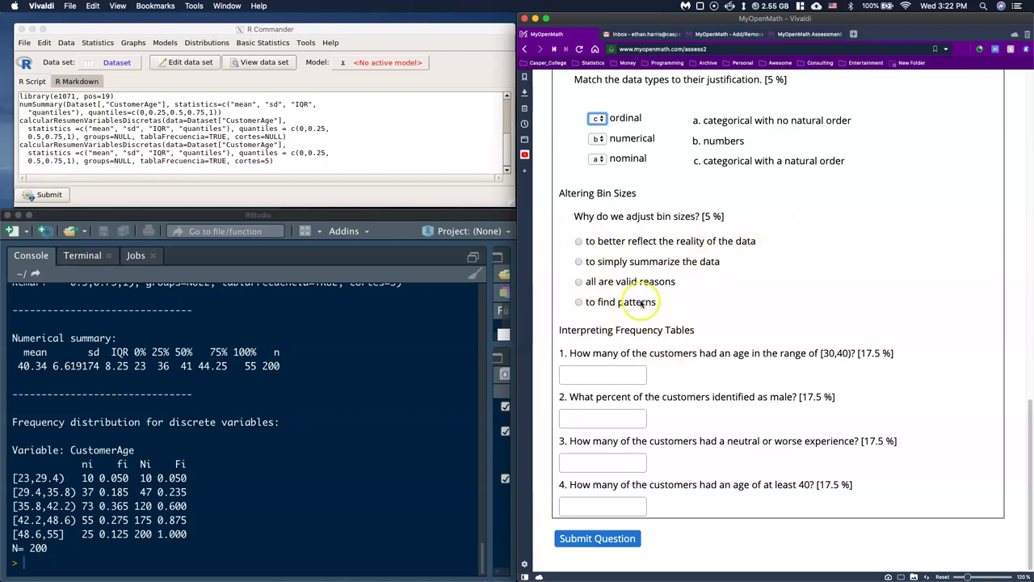
pyautogui.click(578, 282)
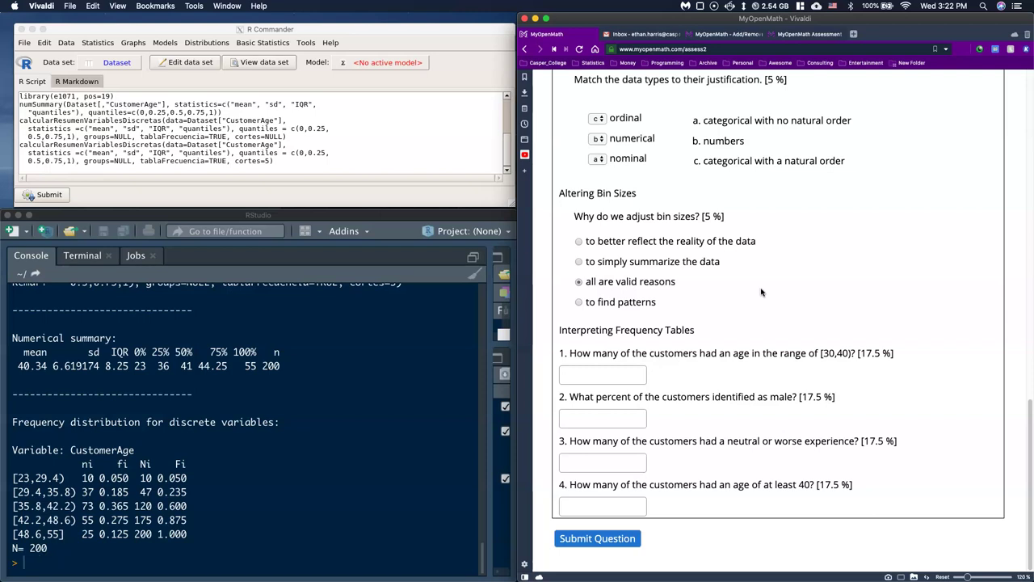
# - Examine the ungrouped CustomerAge frequency table in the console for the ages in the range [30,40)
pyautogui.scroll(2, 416, 120)
pyautogui.scroll(10, 278, 411)
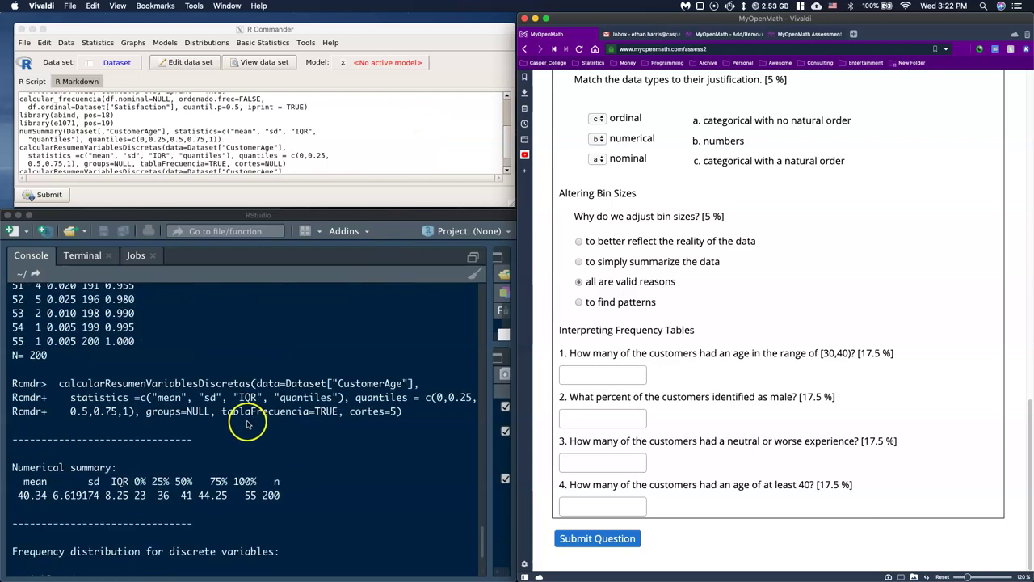
pyautogui.scroll(5, 81, 435)
pyautogui.scroll(-5, 77, 430)
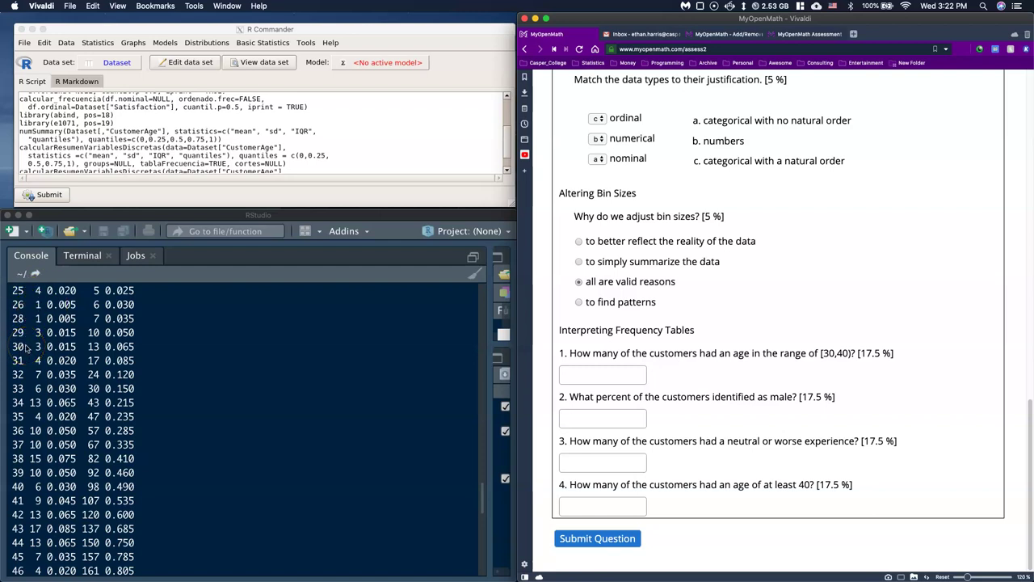
pyautogui.scroll(-15, 26, 348)
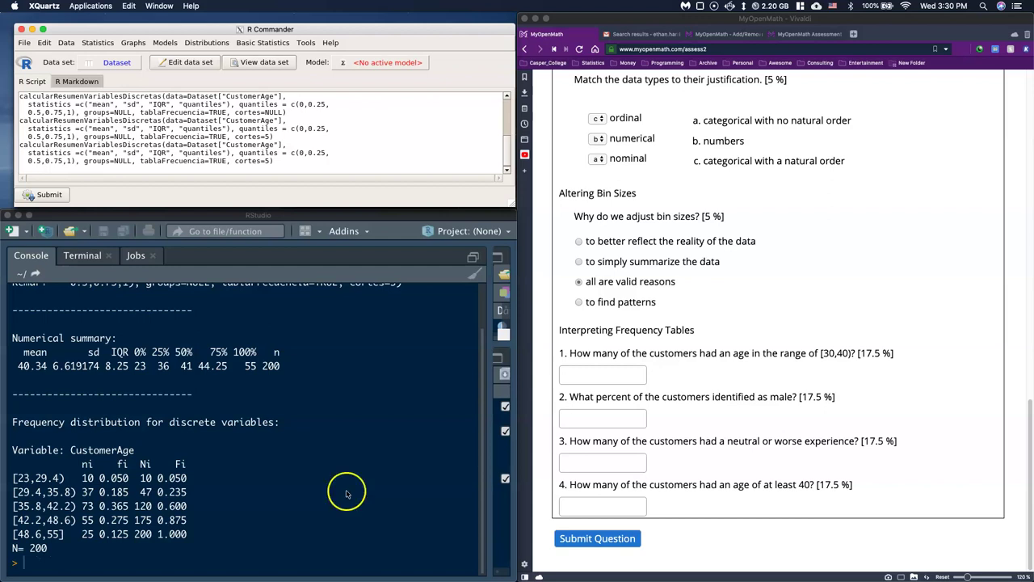
# - Run the discrete-variable numerical summaries for CustomerAge in R Commander with a frequency table using breaks 20,30,40,50,60
pyautogui.click(265, 44)
pyautogui.moveTo(272, 67)
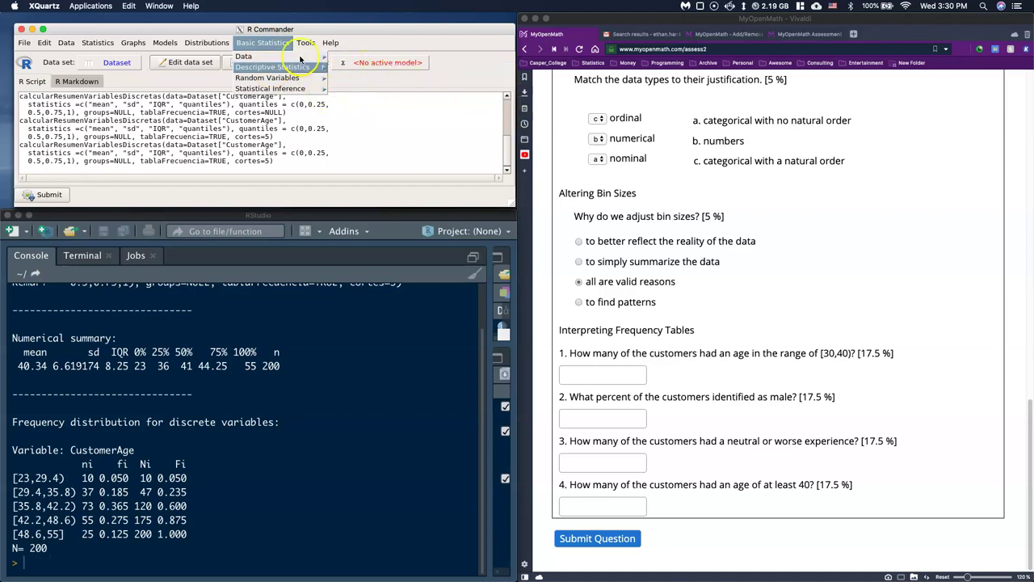
pyautogui.moveTo(396, 68)
pyautogui.click(435, 93)
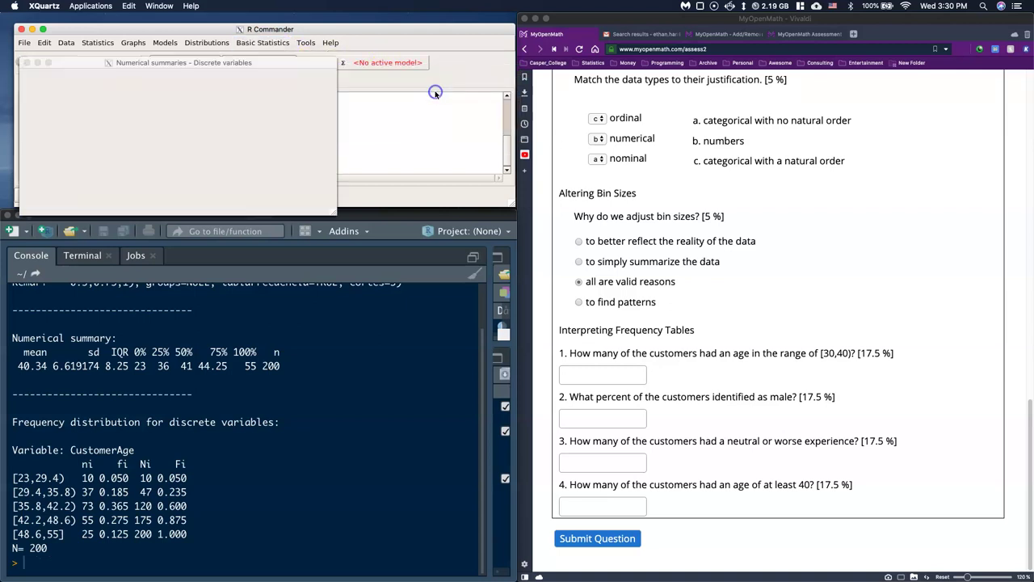
pyautogui.click(34, 144)
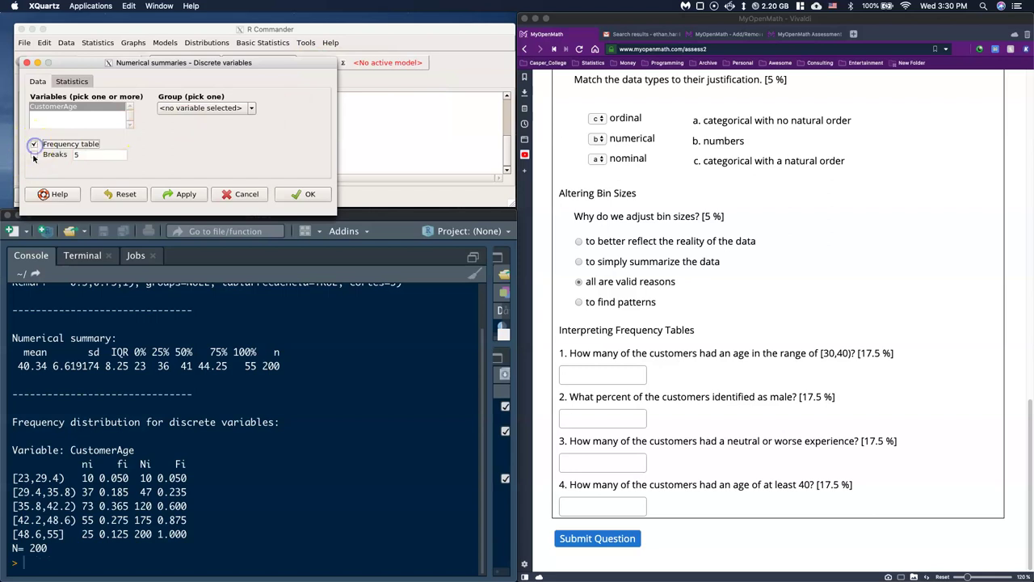
pyautogui.click(34, 154)
pyautogui.click(87, 156)
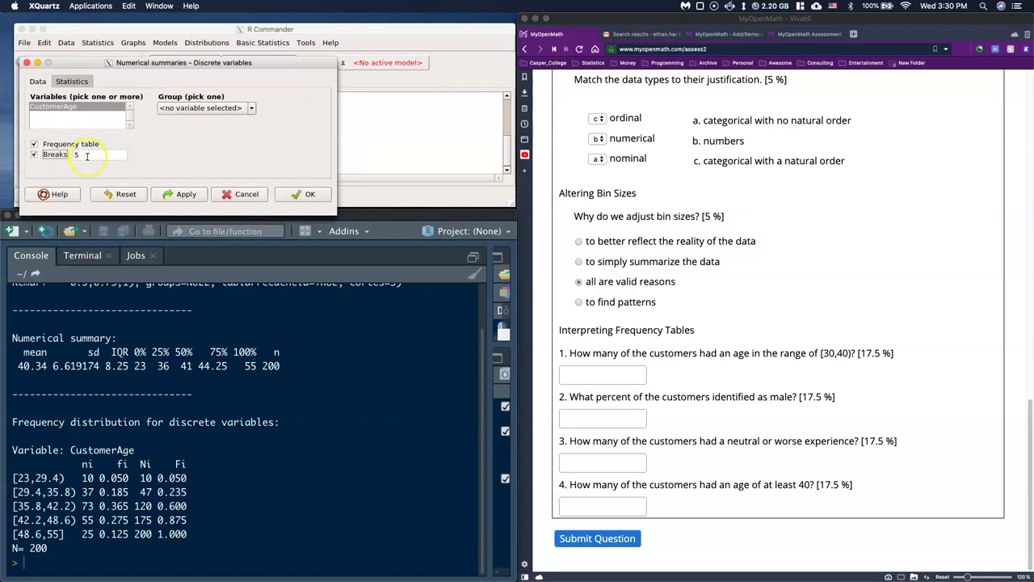
pyautogui.click(87, 156)
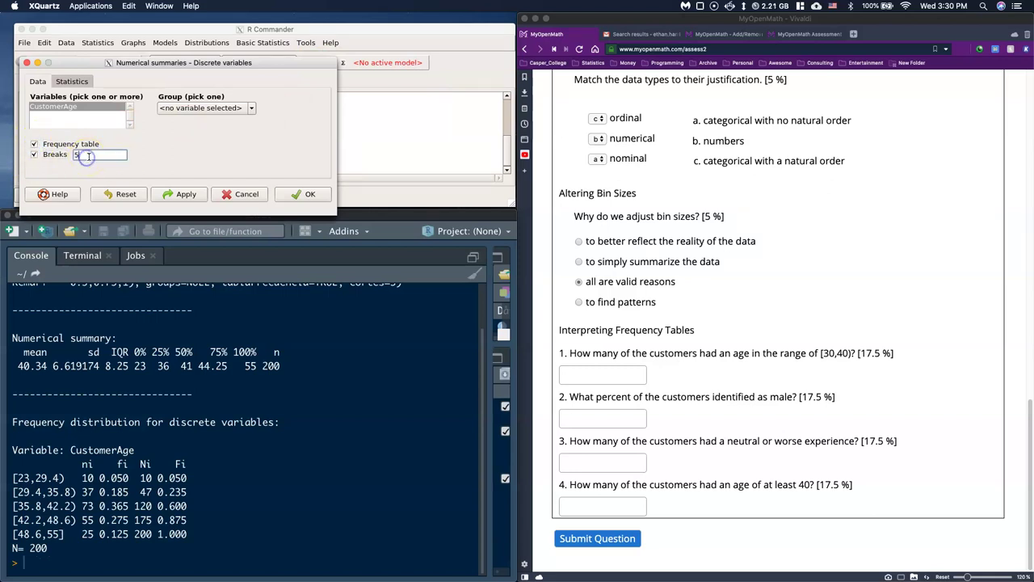
pyautogui.press('BackSpace')
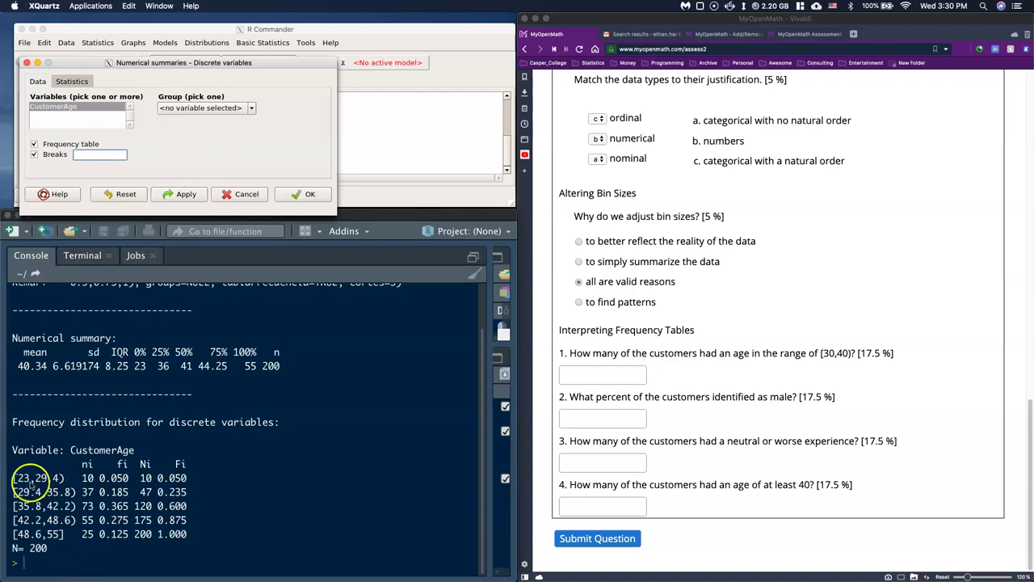
pyautogui.write('20,30,40')
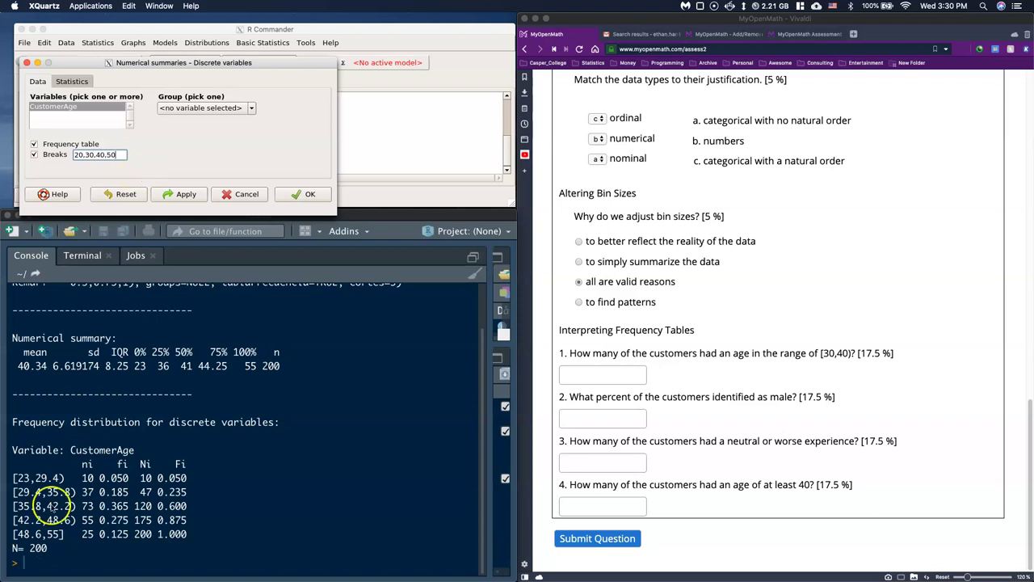
pyautogui.write(',50,60')
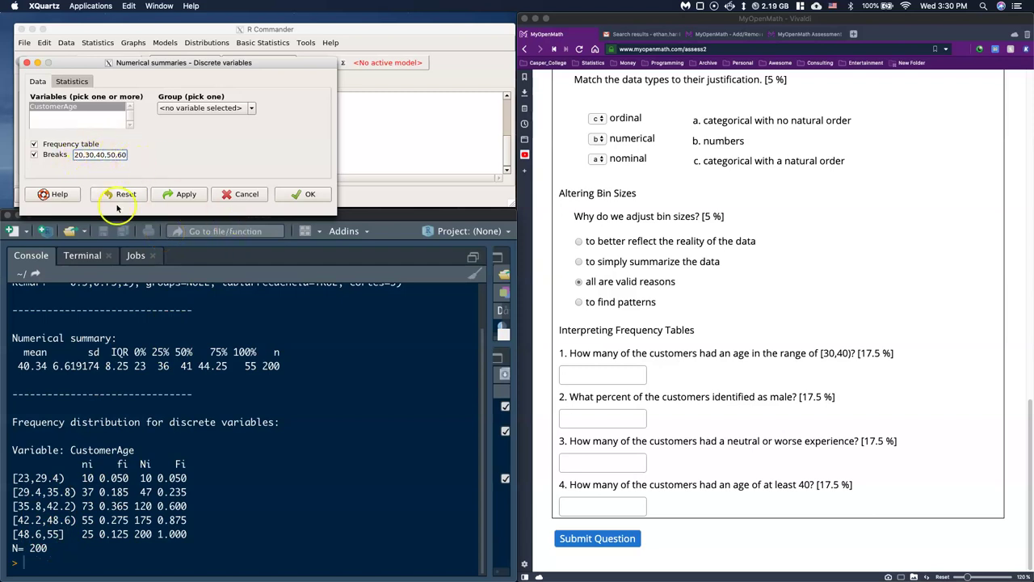
pyautogui.click(298, 196)
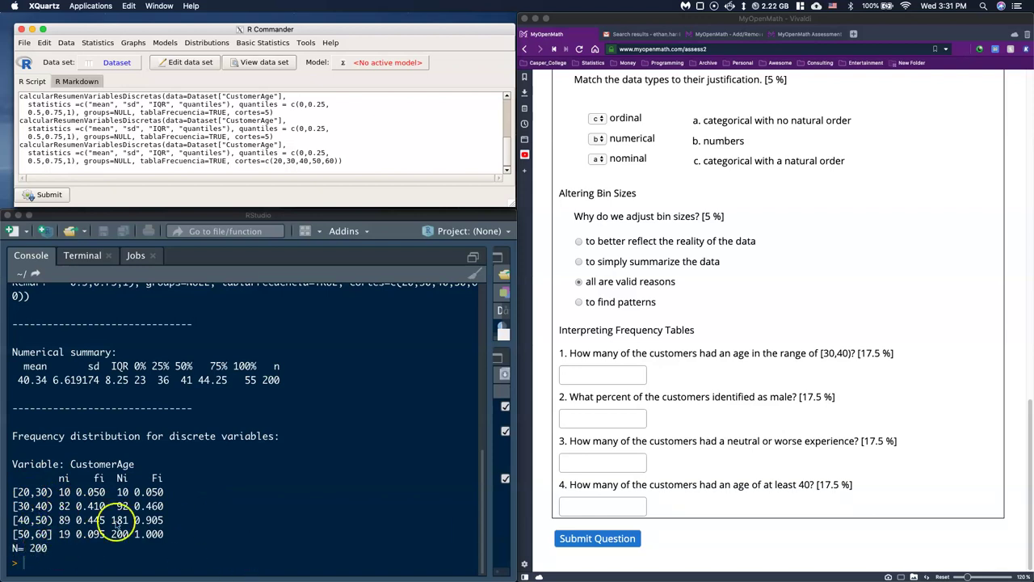
# - Answer question 1, the number of customers aged in the range [30,40), with 82 in the MyOpenMath guide and return to R Commander
pyautogui.click(688, 387)
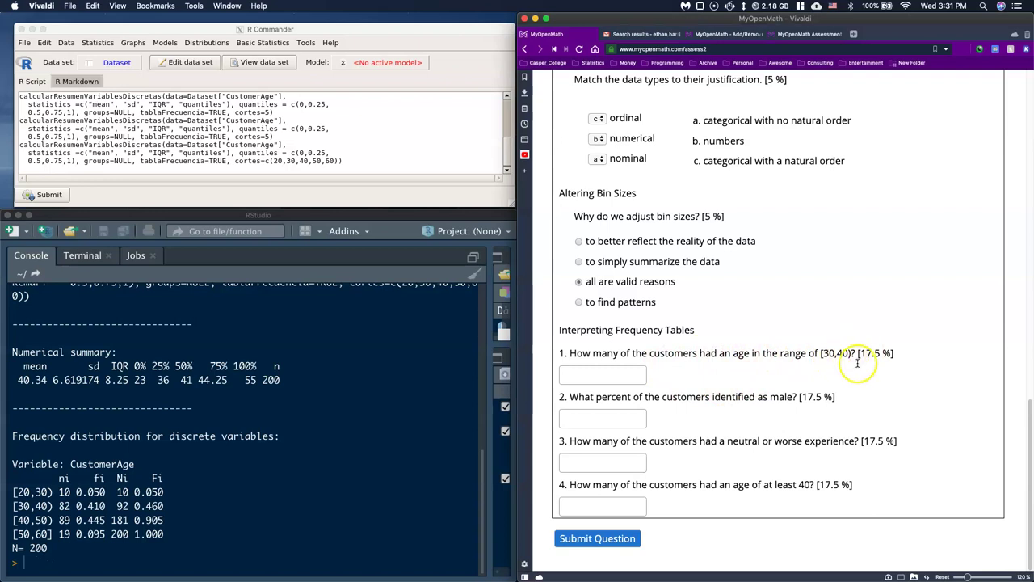
pyautogui.click(578, 374)
pyautogui.write('82')
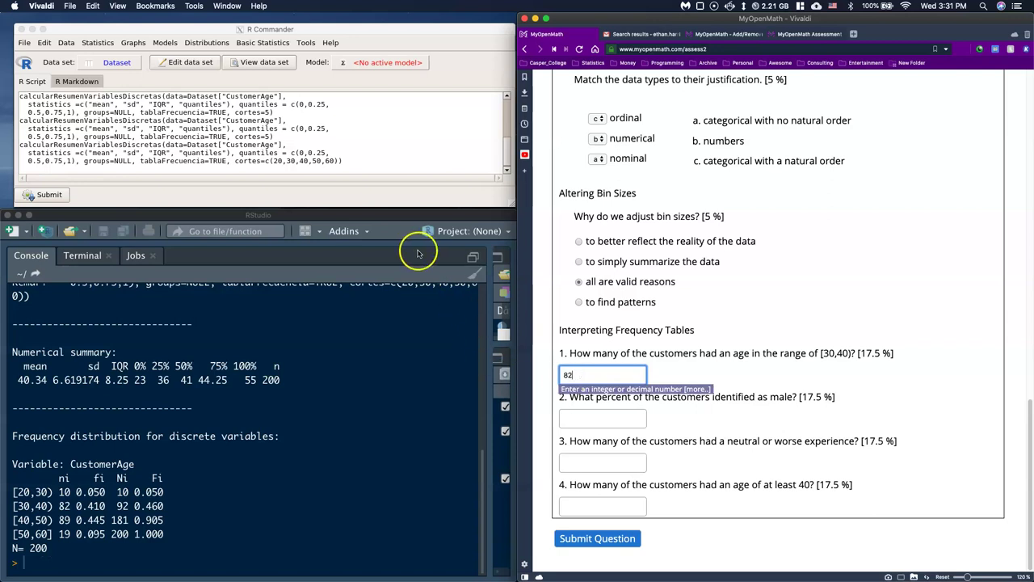
pyautogui.click(359, 171)
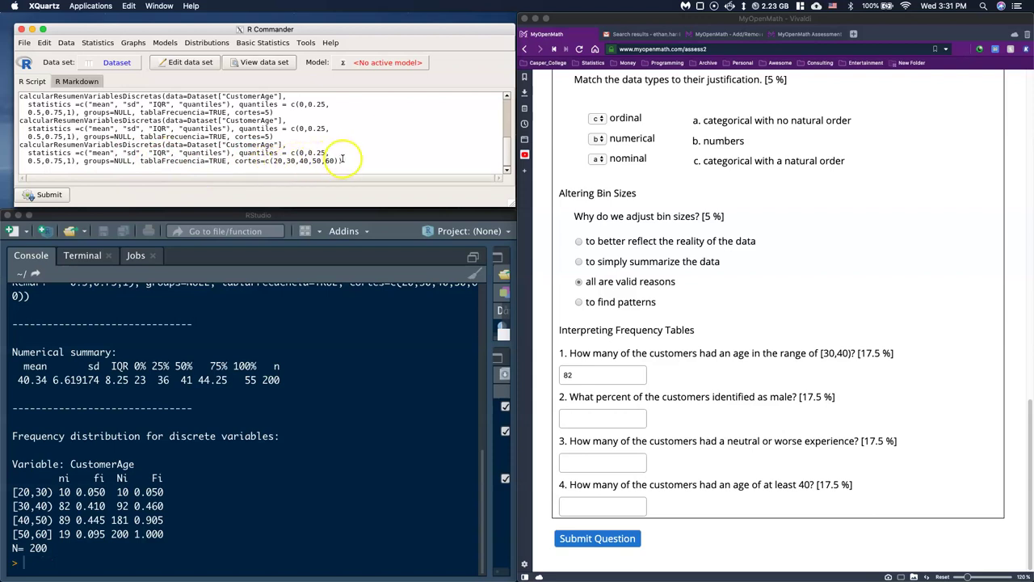
# - Replace the listed breaks in the last CustomerAge command of the R script with the sequence seq(20,60,10)
pyautogui.moveTo(338, 161); pyautogui.dragTo(287, 161)
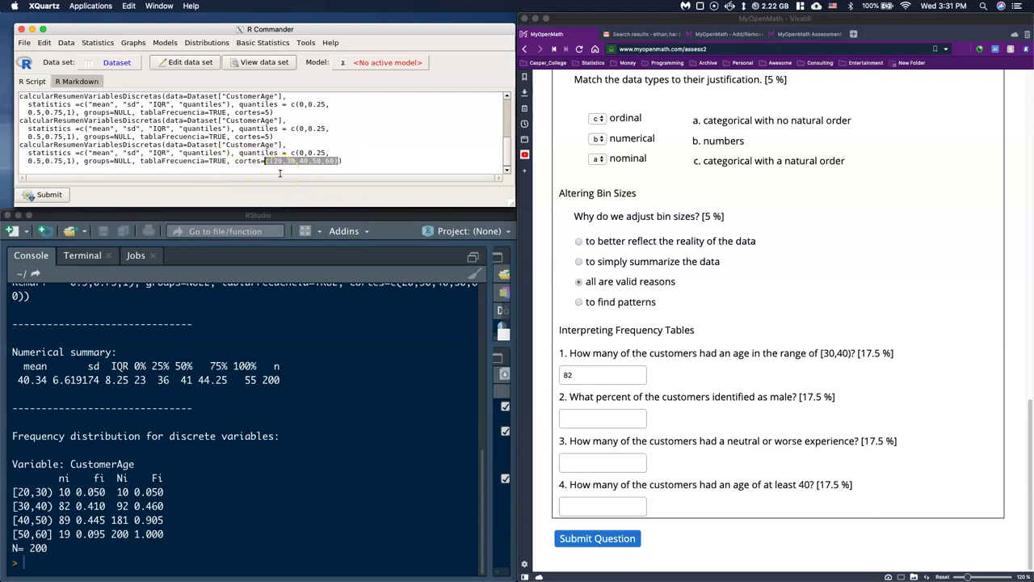
pyautogui.press('BackSpace')
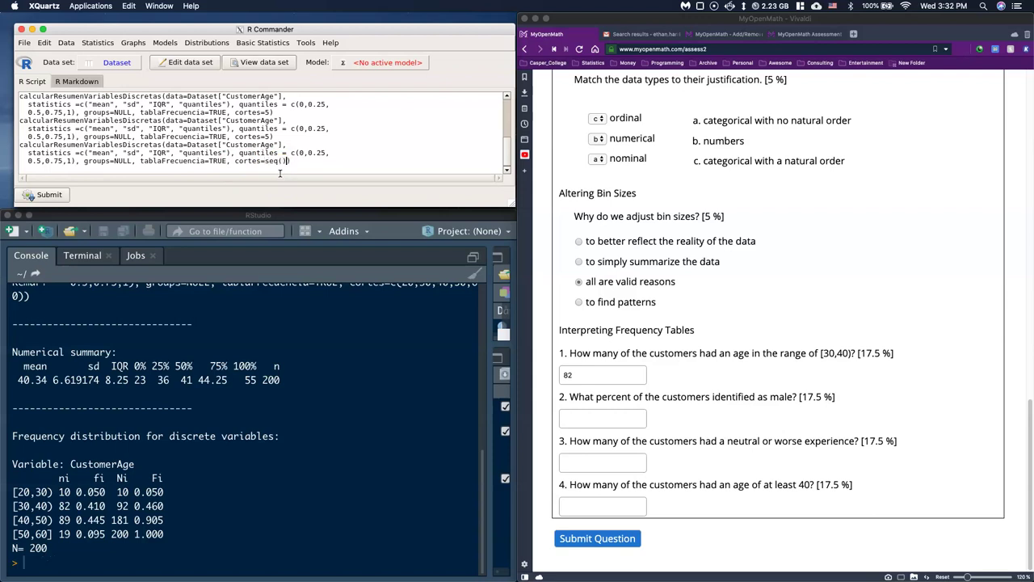
pyautogui.click(281, 161)
pyautogui.click(303, 161)
pyautogui.press('BackSpace')
pyautogui.write('5')
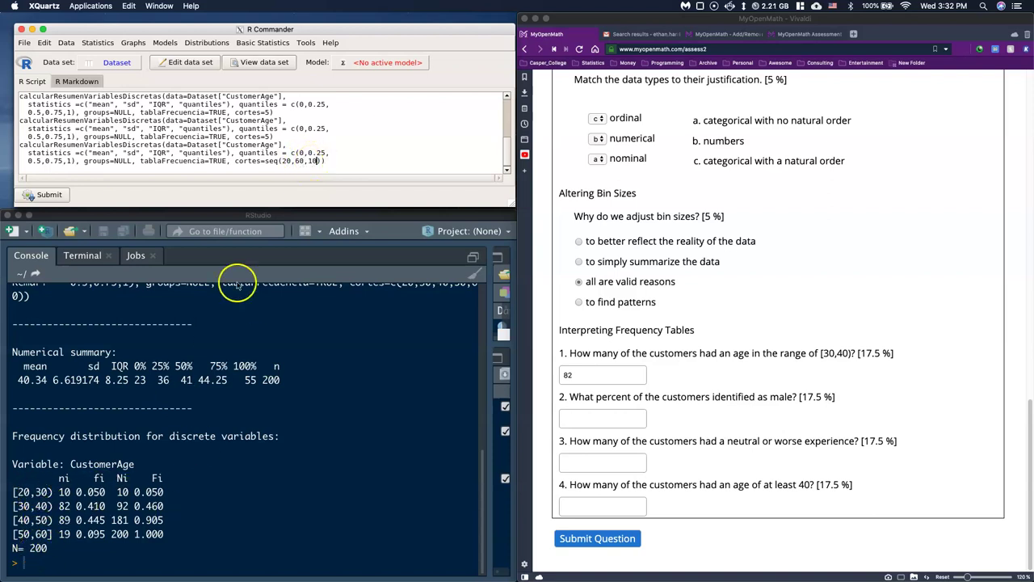
# - Run the edited CustomerAge command from the R script and check the age-group rows of its frequency table in the console
pyautogui.moveTo(311, 161); pyautogui.dragTo(17, 144)
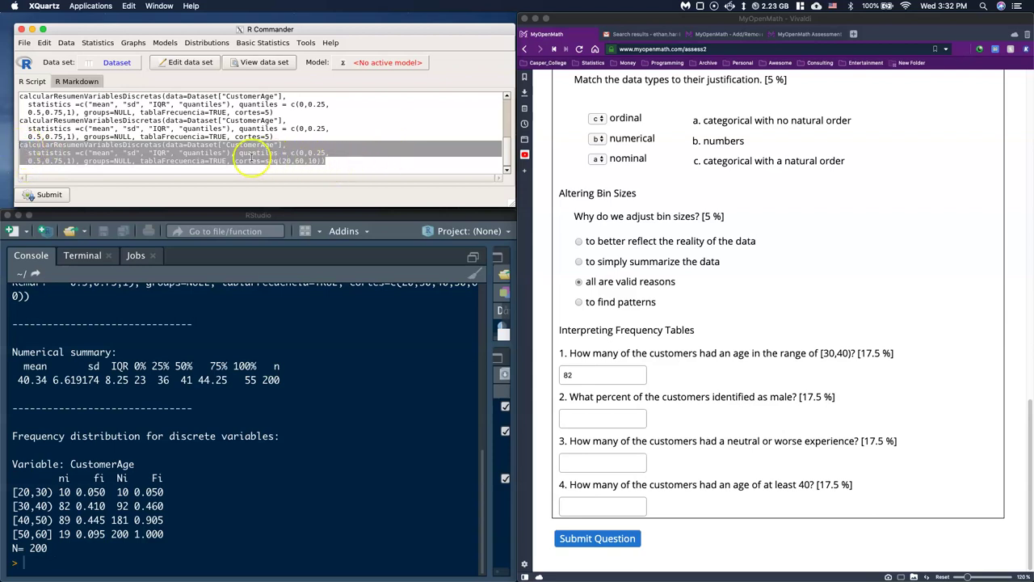
pyautogui.click(48, 196)
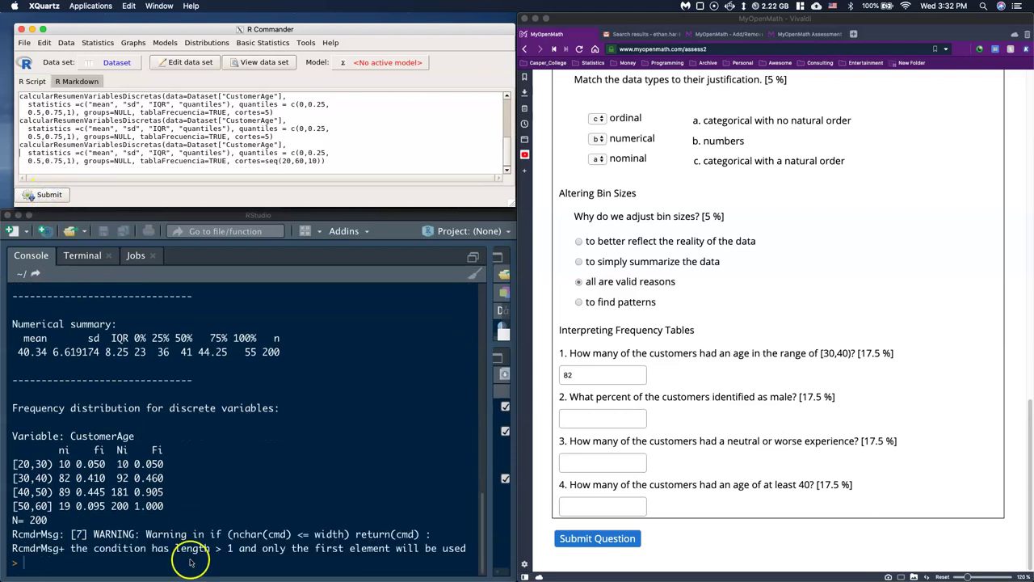
pyautogui.click(169, 495)
pyautogui.moveTo(166, 507); pyautogui.dragTo(13, 463)
pyautogui.click(190, 483)
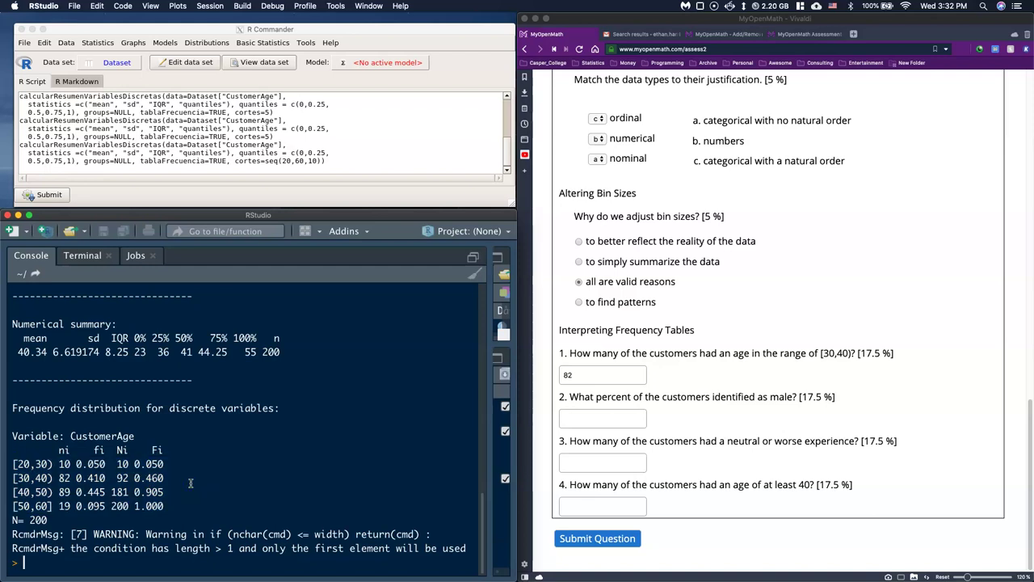
# - Run the discrete-variable numerical summaries for CustomerAge again in R Commander, with a frequency table and breaks 20,30,40,50,60
pyautogui.click(249, 45)
pyautogui.click(253, 45)
pyautogui.moveTo(275, 67)
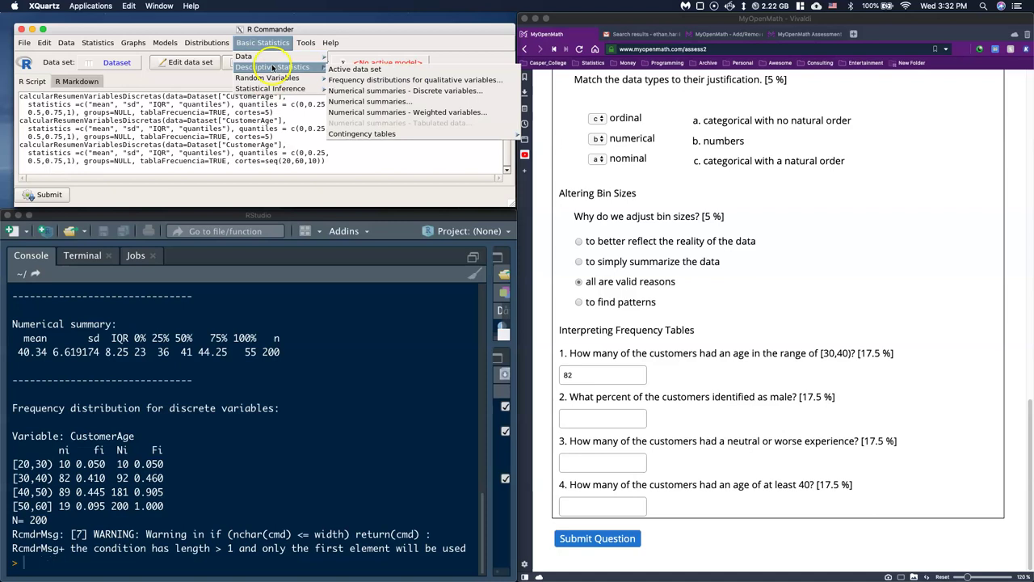
pyautogui.click(393, 91)
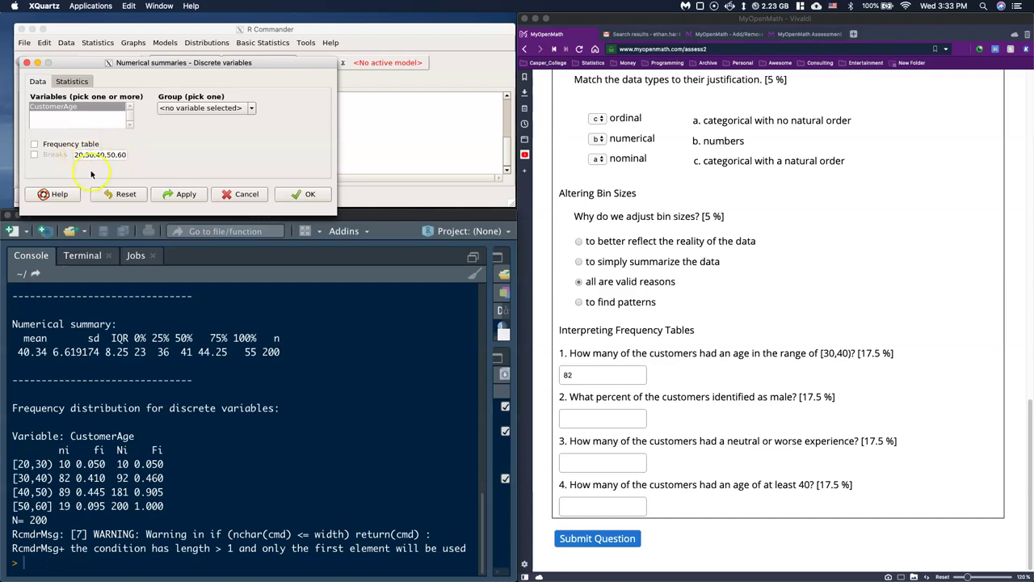
pyautogui.click(34, 145)
pyautogui.click(40, 154)
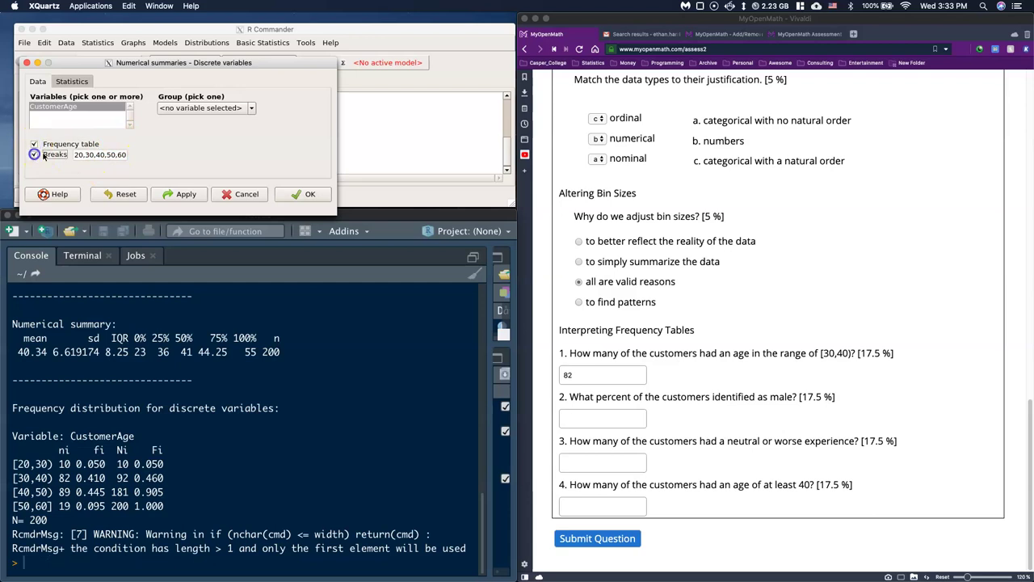
pyautogui.click(310, 194)
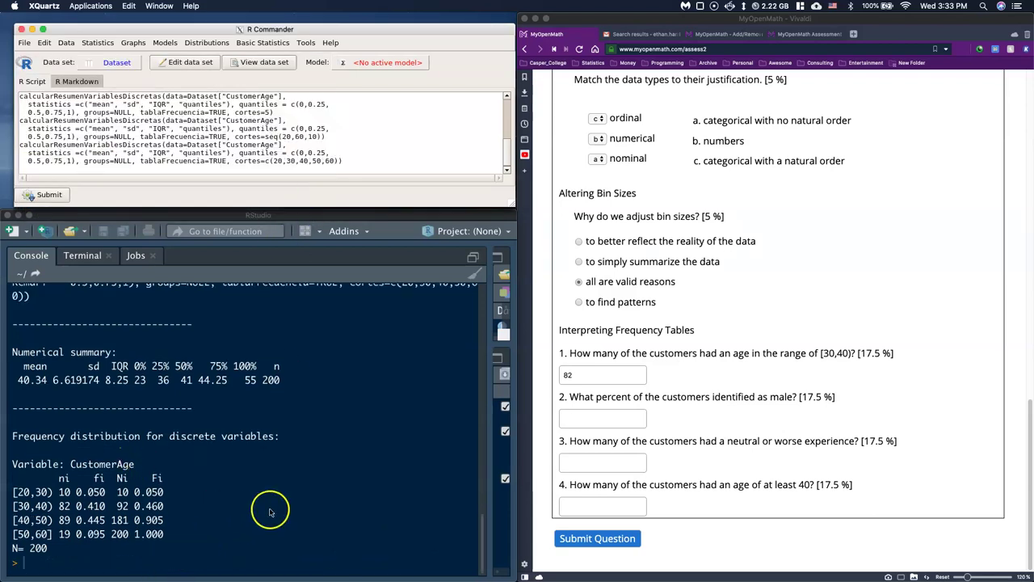
pyautogui.click(422, 512)
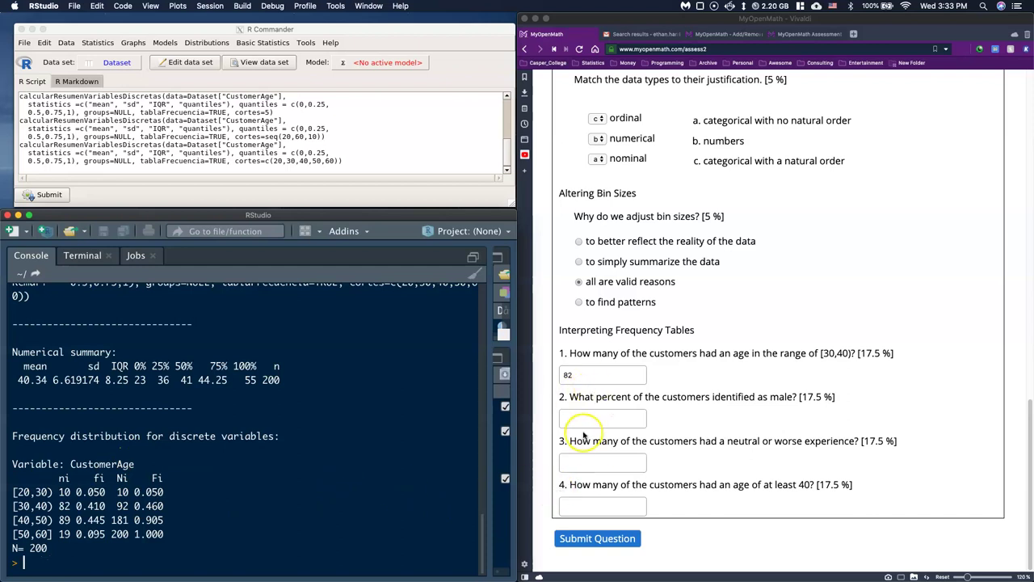
# - Create the qualitative frequency distribution for the nominal variable Gender in R Commander to address question 2
pyautogui.click(572, 377)
pyautogui.click(576, 417)
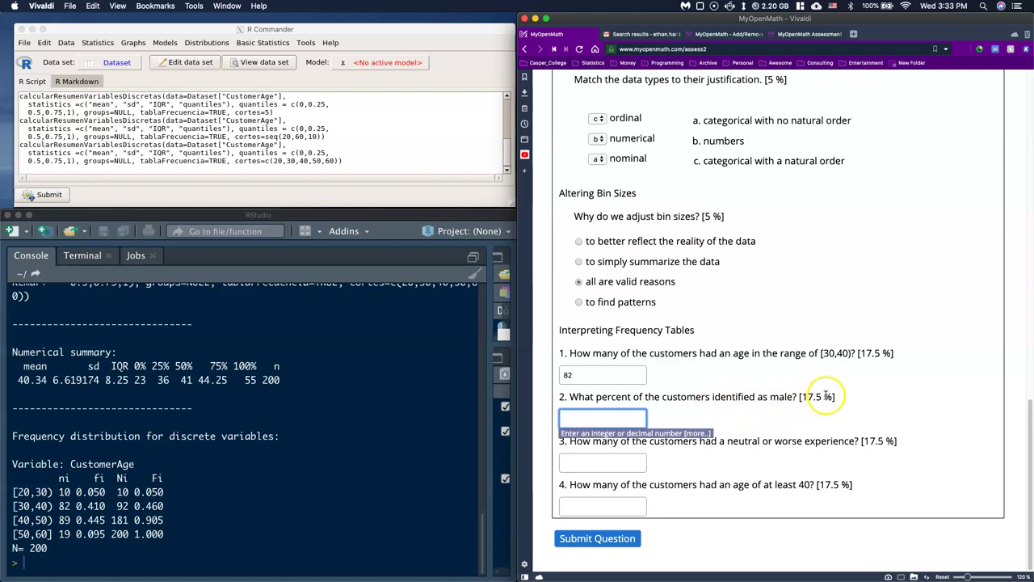
pyautogui.click(263, 42)
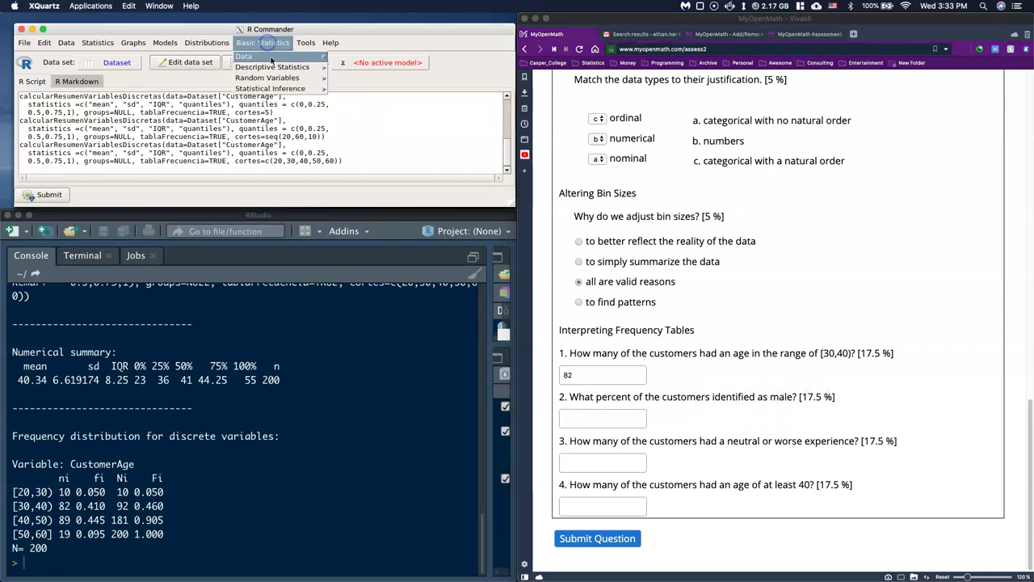
pyautogui.scroll(5, 287, 404)
pyautogui.scroll(-5, 287, 396)
pyautogui.moveTo(254, 61)
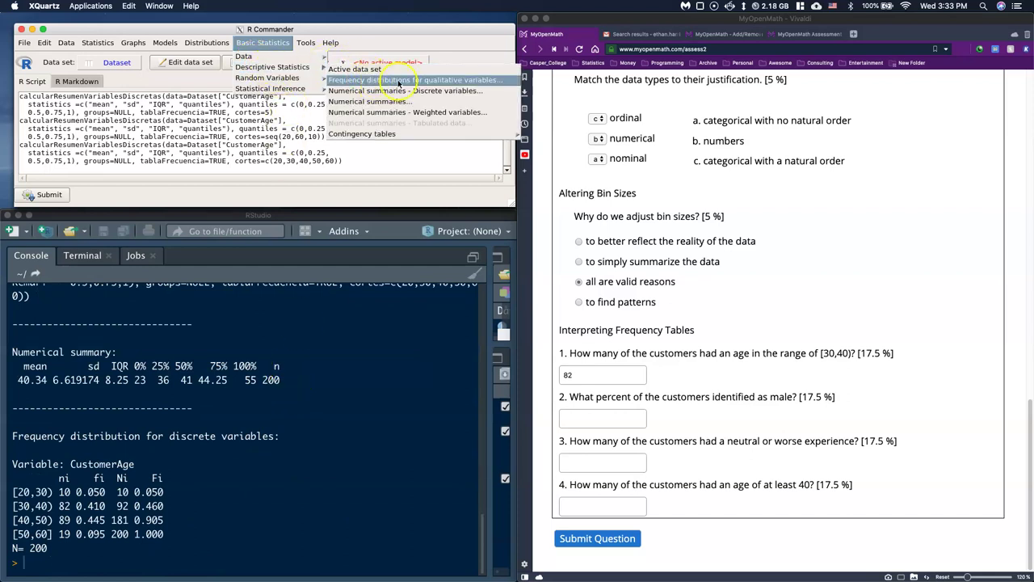
pyautogui.click(398, 82)
pyautogui.click(50, 89)
pyautogui.click(299, 147)
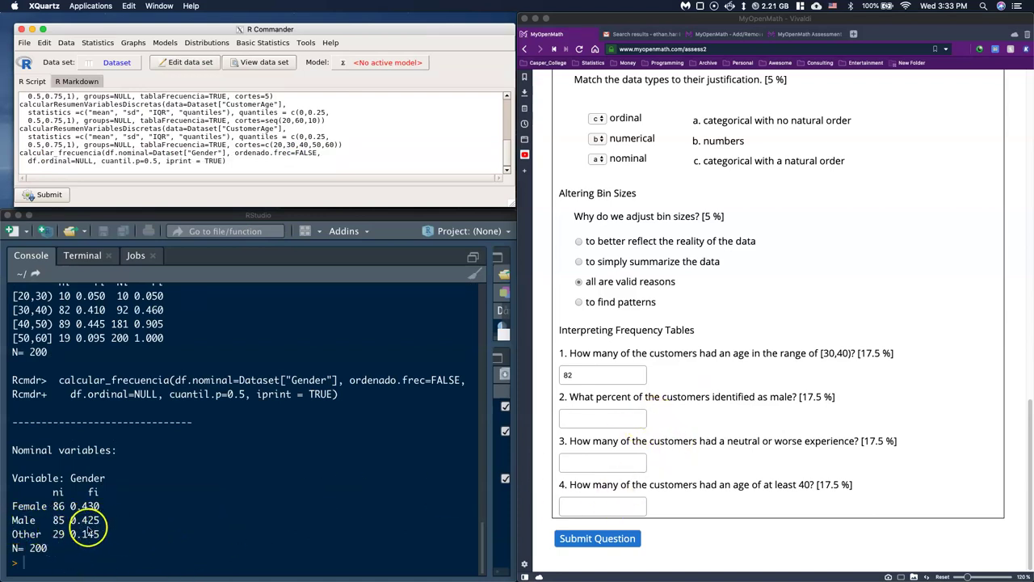
# - Answer question 2, the percent of customers who identified as male, with the decimal 0.425 in the MyOpenMath guide
pyautogui.click(586, 419)
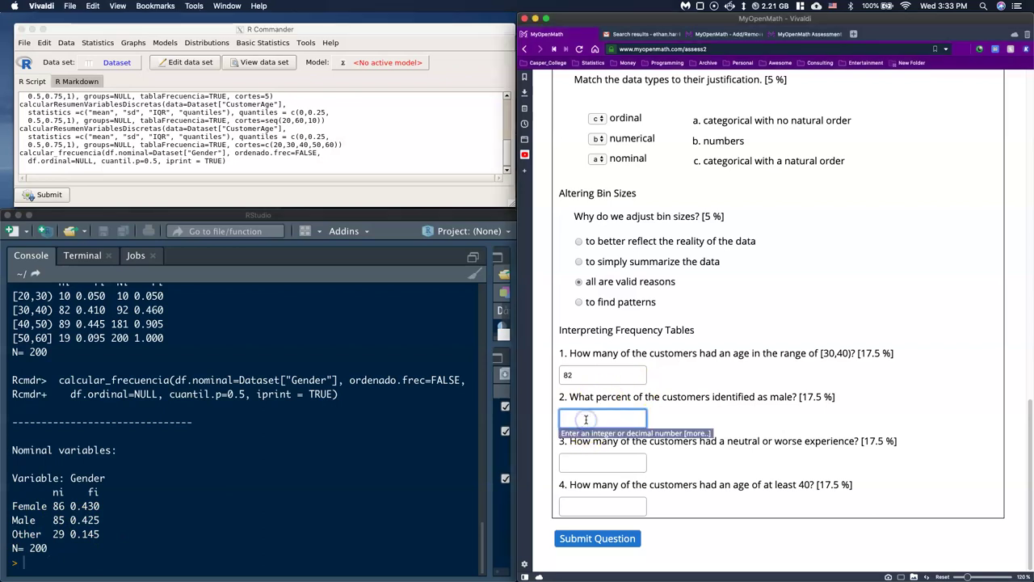
pyautogui.write('0.425')
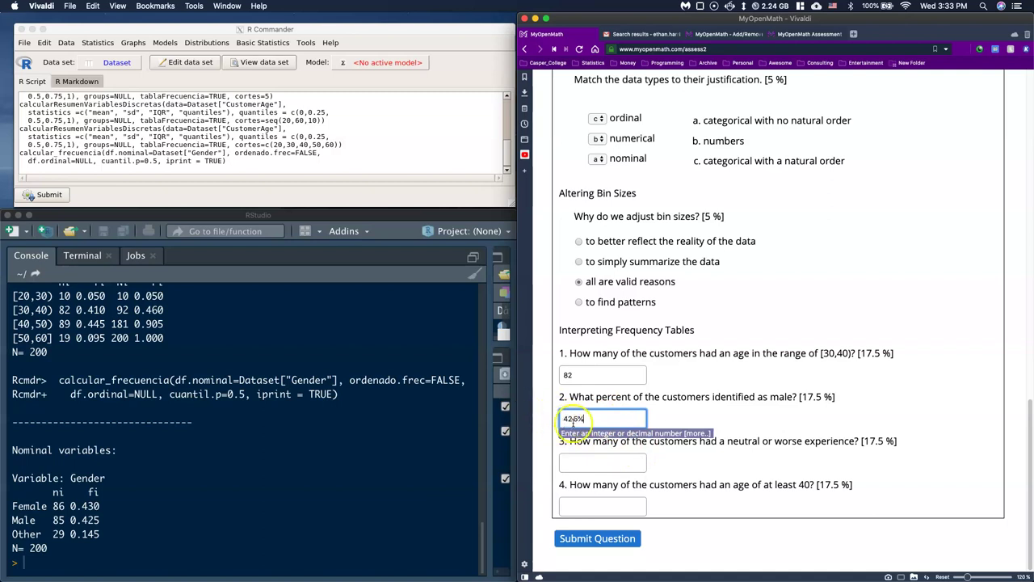
pyautogui.moveTo(591, 418); pyautogui.dragTo(538, 417)
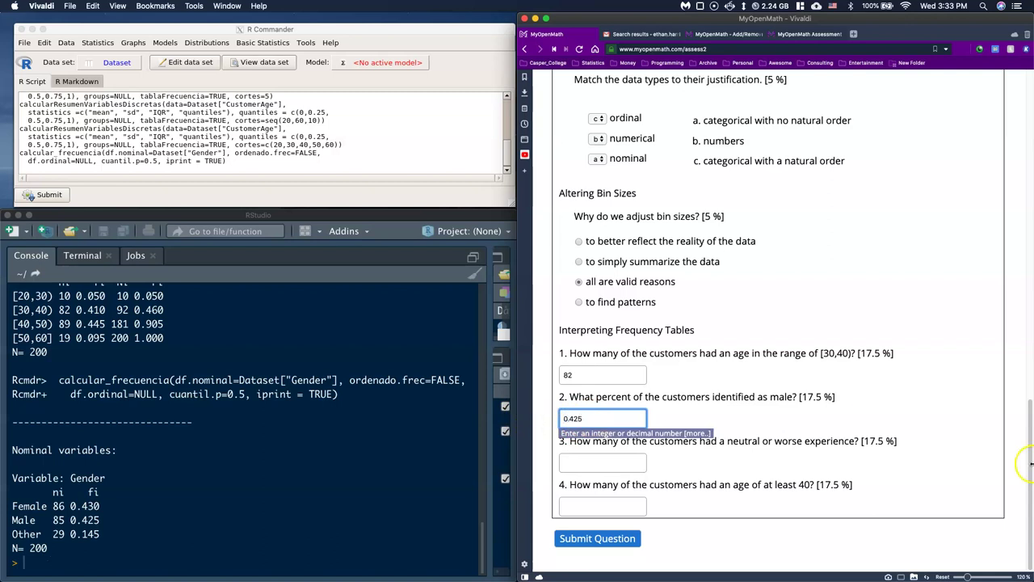
pyautogui.click(782, 397)
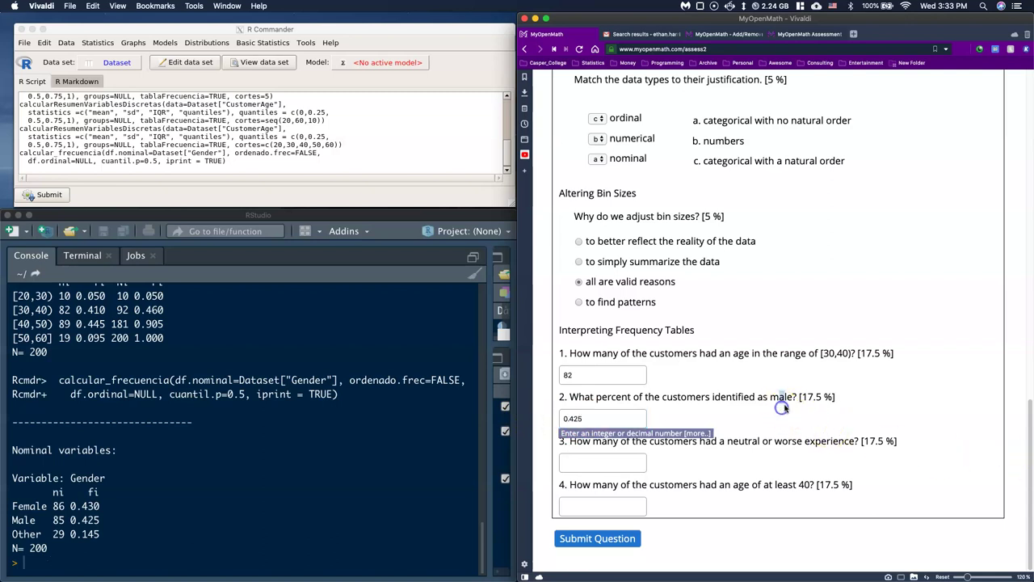
# - Create the qualitative frequency distribution in R Commander for the ordinal variable Satisfaction only, with Gender deselected and quantile 0.5
pyautogui.click(617, 463)
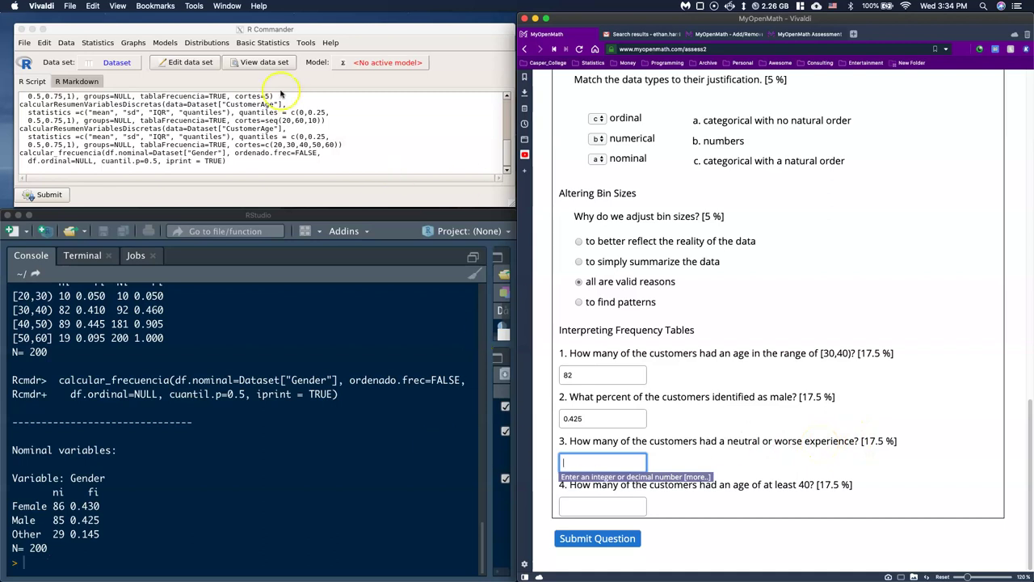
pyautogui.click(269, 44)
pyautogui.moveTo(272, 67)
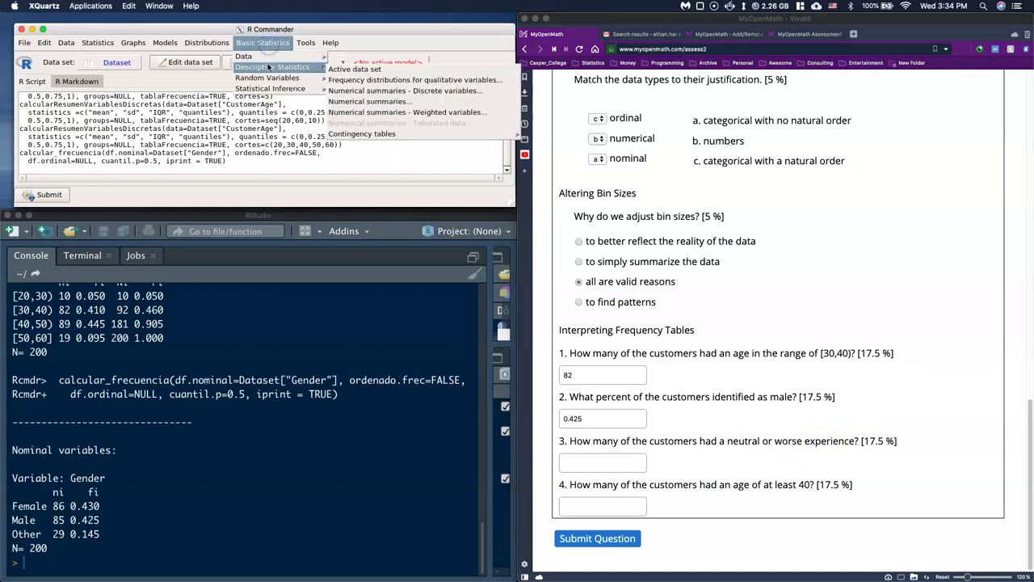
pyautogui.click(388, 82)
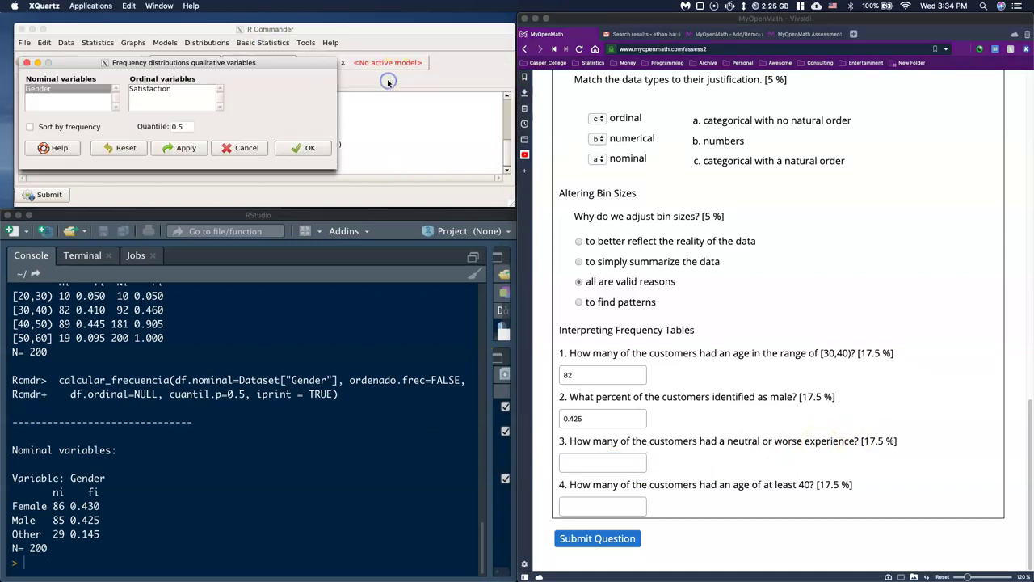
pyautogui.click(149, 88)
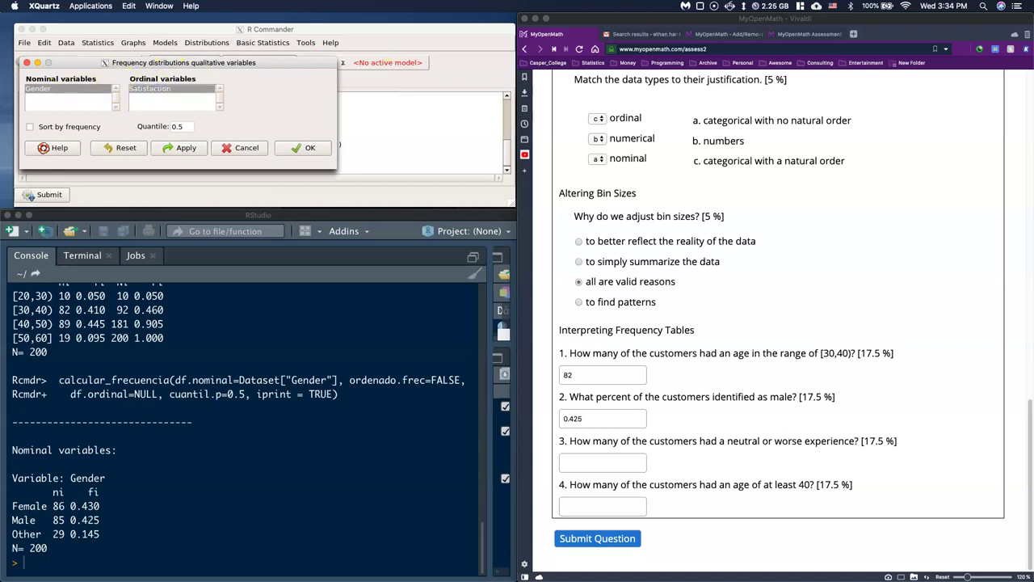
pyautogui.click(45, 90)
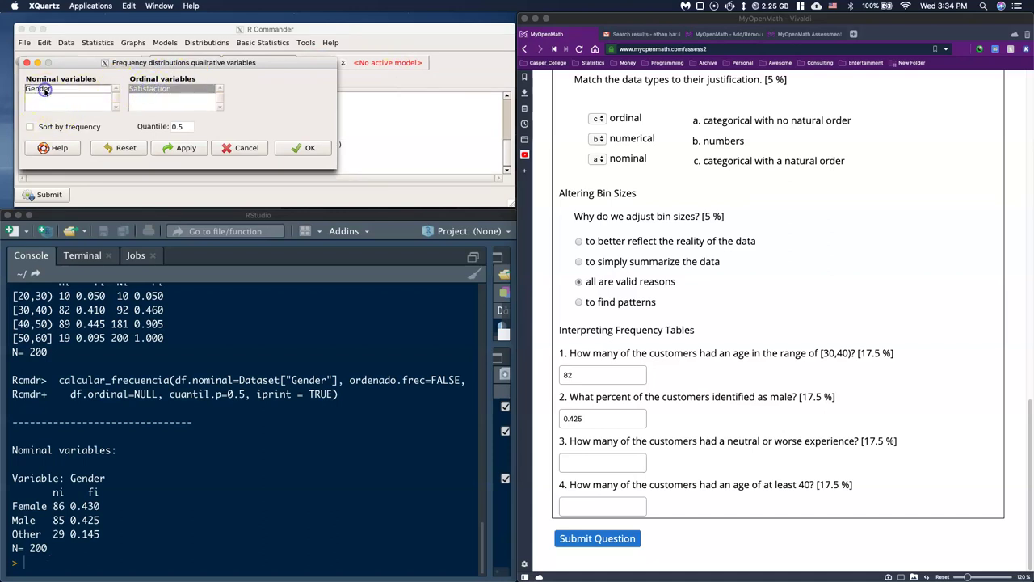
pyautogui.click(307, 150)
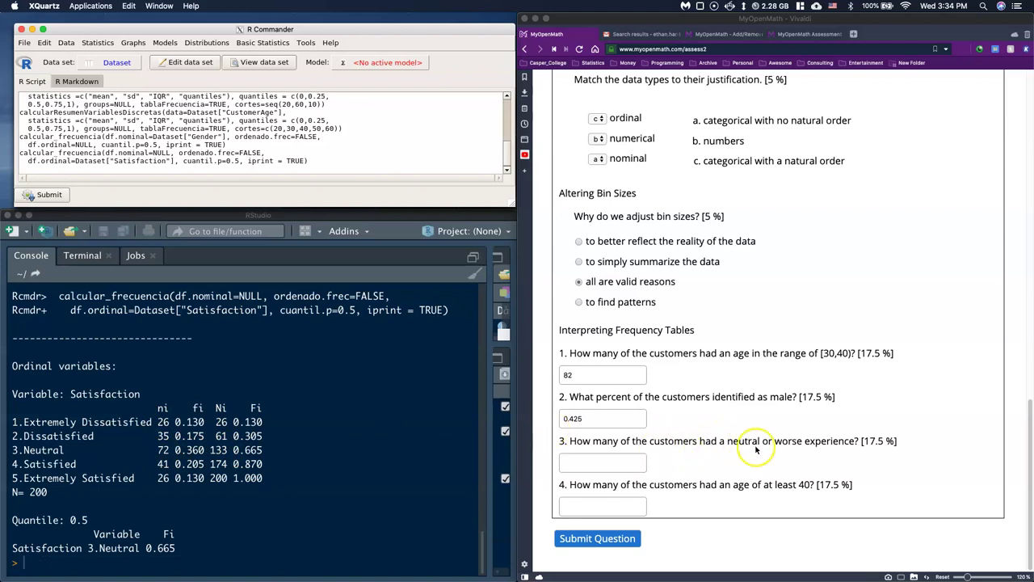
# - Answer question 3, the number of customers with a neutral or worse experience, with 133 in the MyOpenMath guide
pyautogui.click(580, 463)
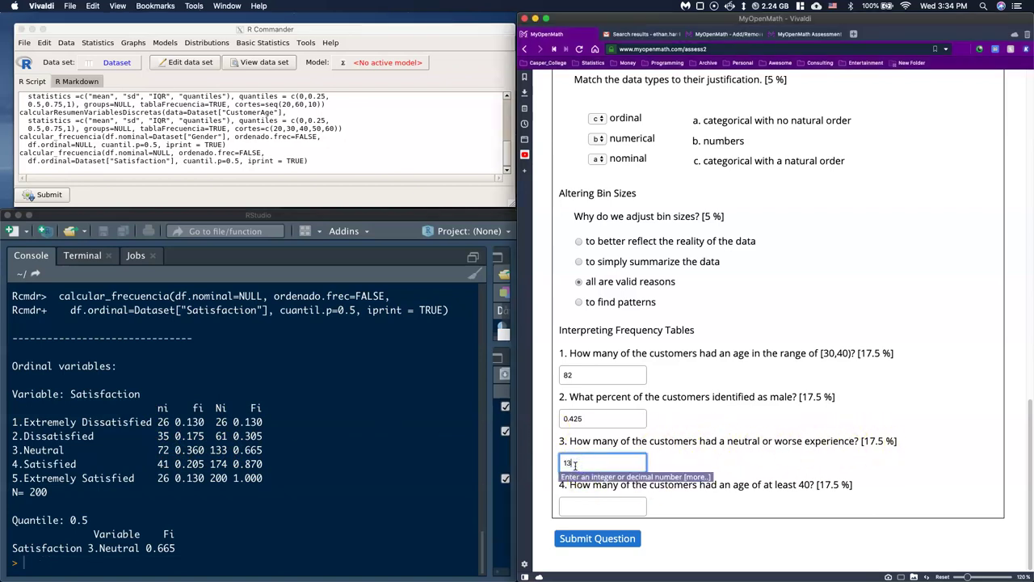
pyautogui.click(711, 509)
pyautogui.click(577, 504)
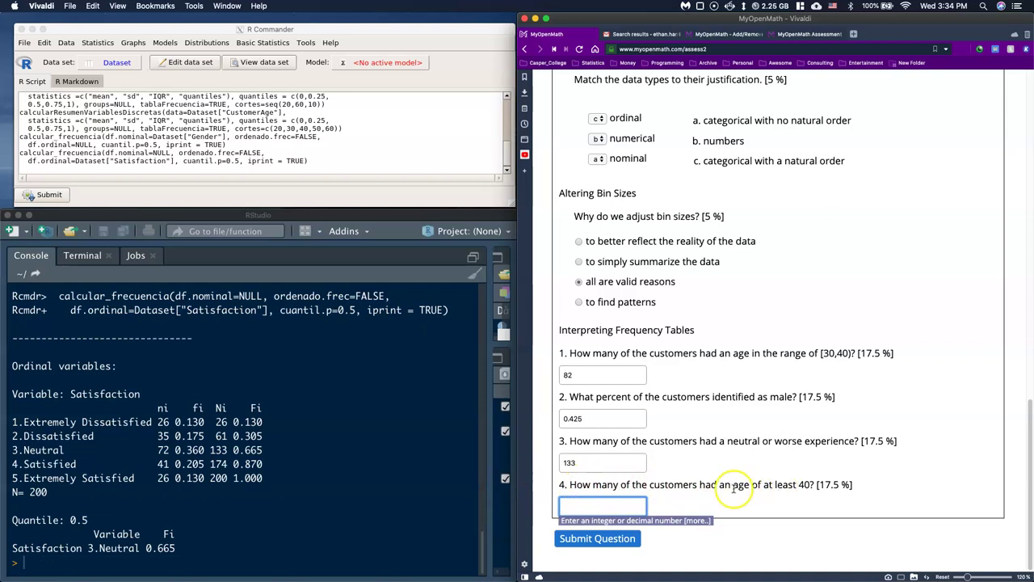
# - Consult the grouped CustomerAge table and calculate 200-92 in the RStudio console for the customers aged at least 40
pyautogui.scroll(10, 156, 542)
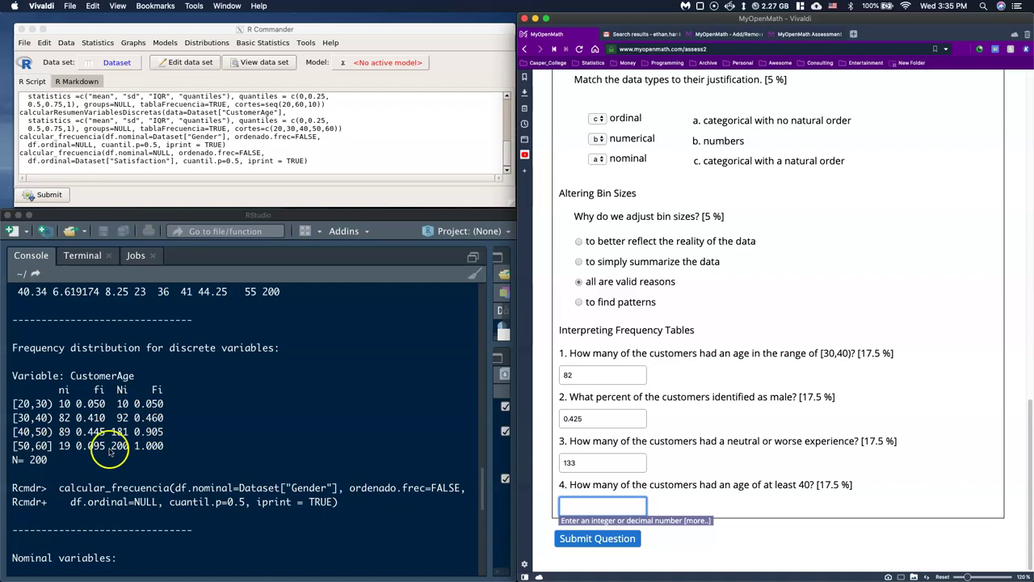
pyautogui.click(110, 567)
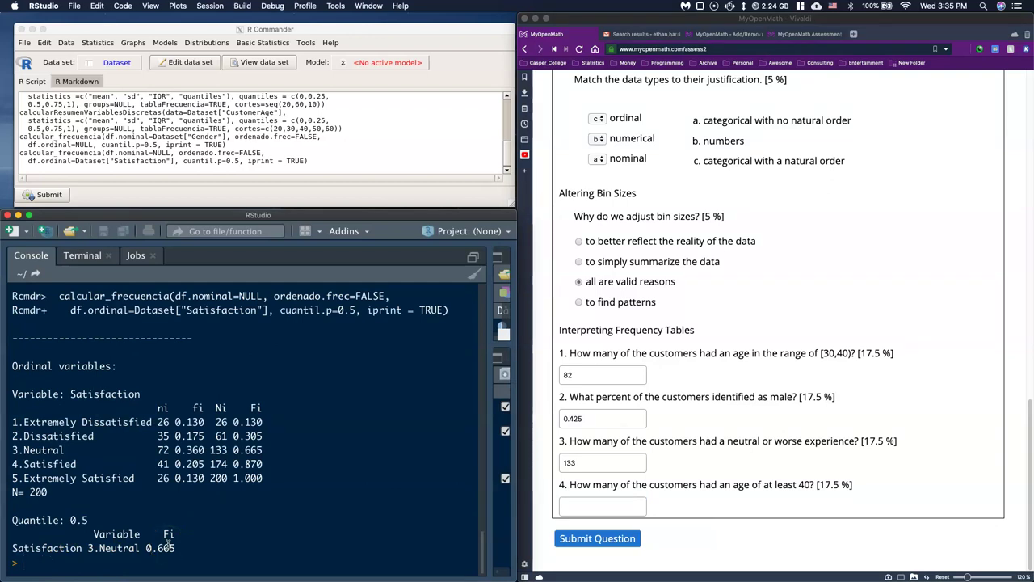
pyautogui.scroll(10, 249, 422)
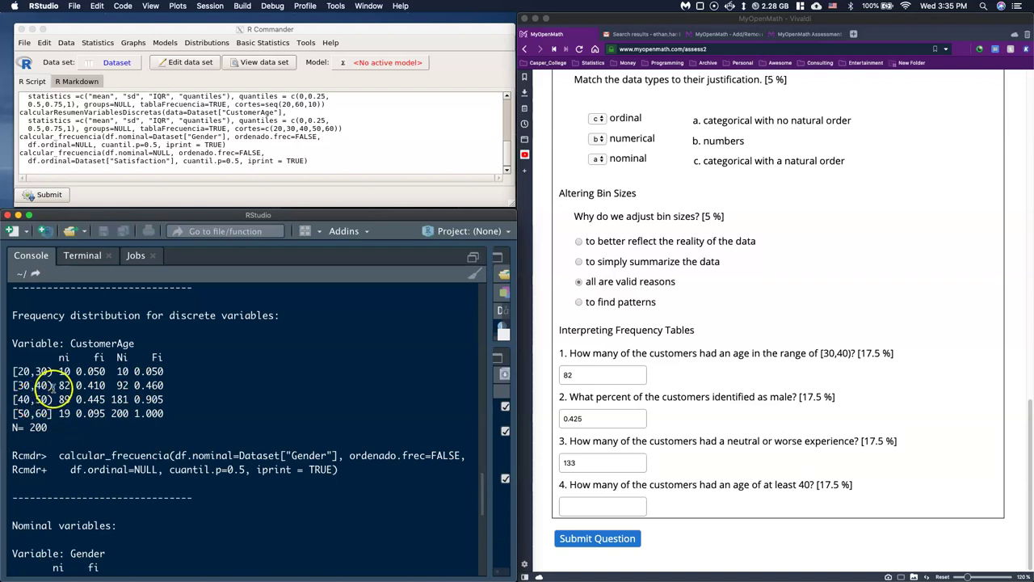
pyautogui.scroll(-2, 97, 406)
pyautogui.scroll(-5, 97, 406)
pyautogui.write('200-92')
pyautogui.press('Return')
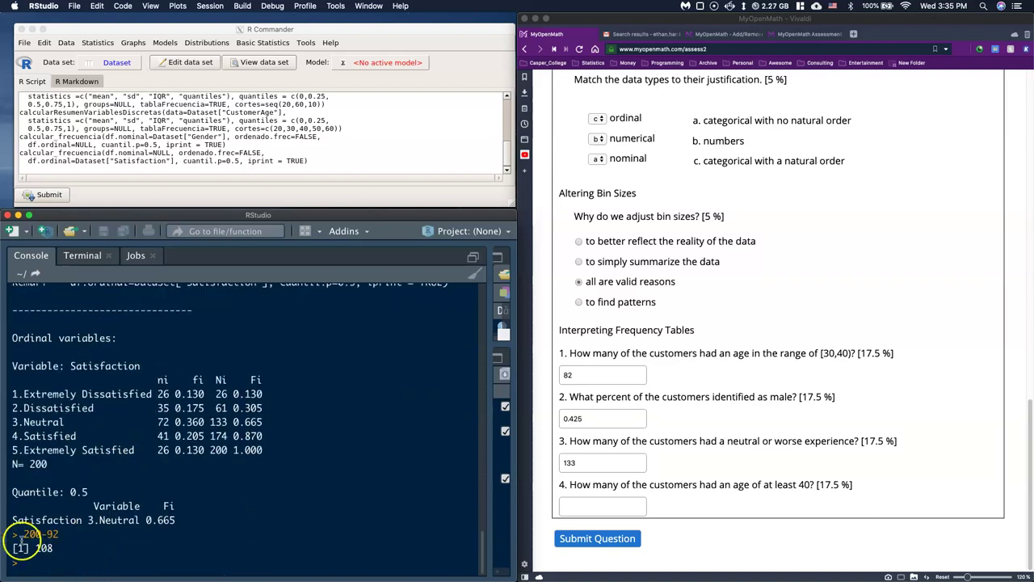
# - Cross-check the count of customers aged at least 40 by adding the two upper age groups, 89+19, in the console
pyautogui.scroll(3, 149, 530)
pyautogui.scroll(6, 149, 529)
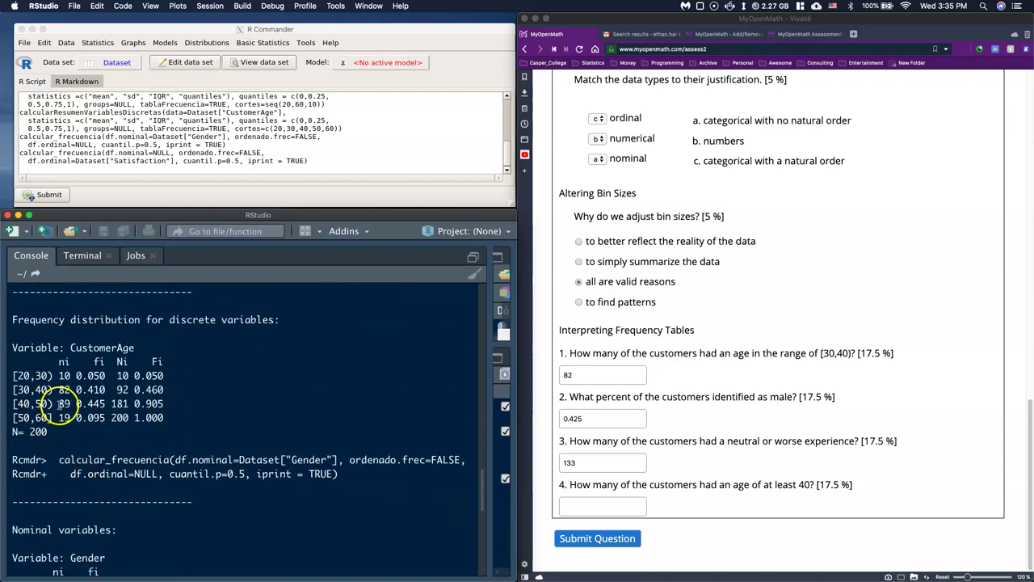
pyautogui.scroll(-2, 171, 477)
pyautogui.scroll(2, 70, 423)
pyautogui.scroll(-5, 97, 433)
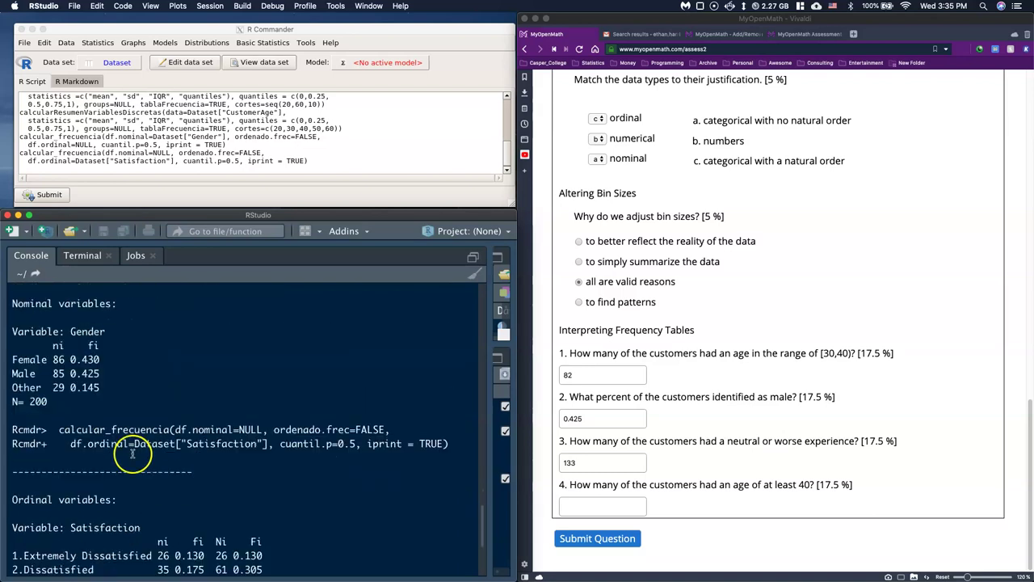
pyautogui.scroll(-4, 131, 454)
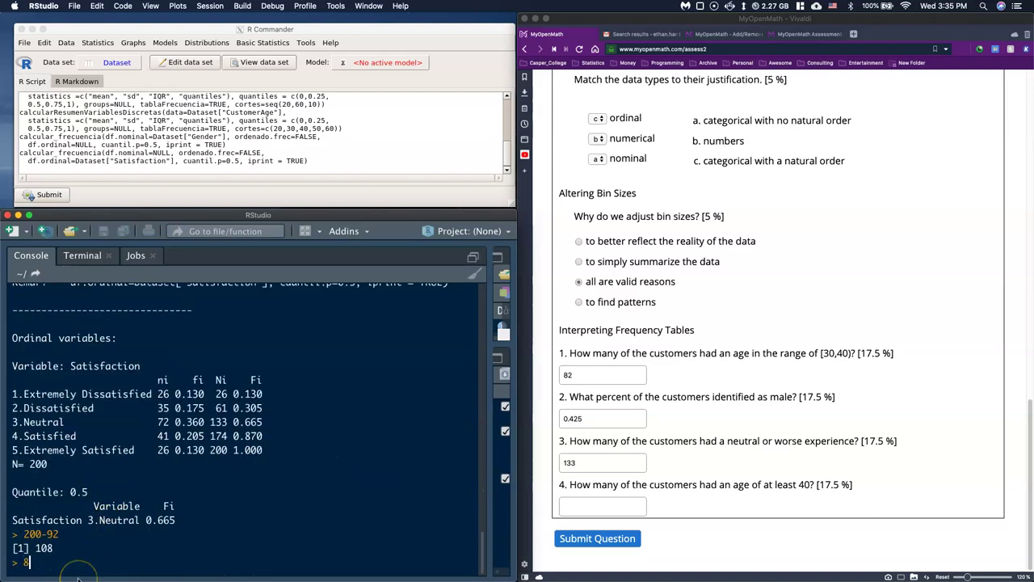
pyautogui.press('Return')
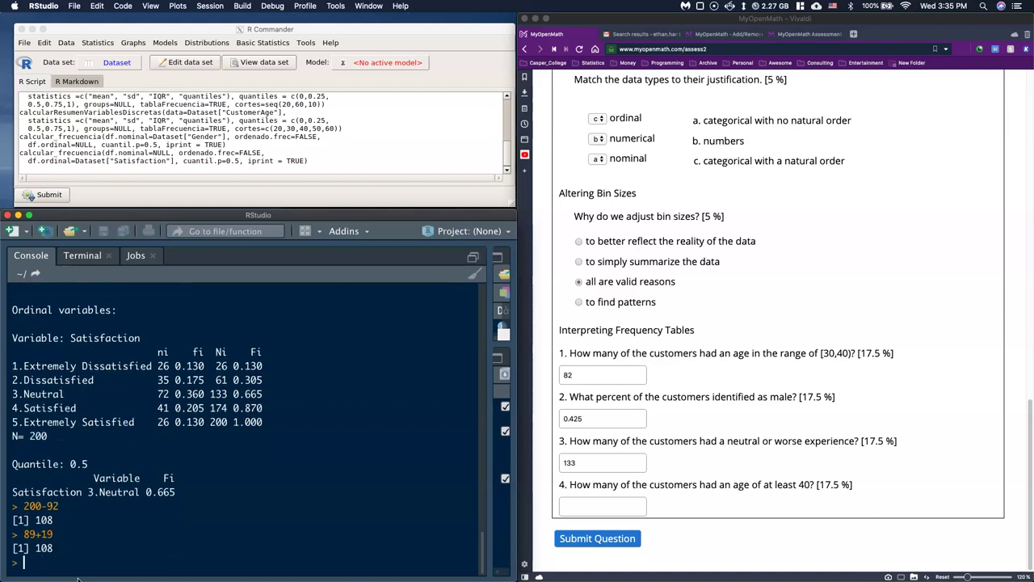
# - Answer question 4, the number of customers aged at least 40, with 108 and submit the guide for grading
pyautogui.click(575, 505)
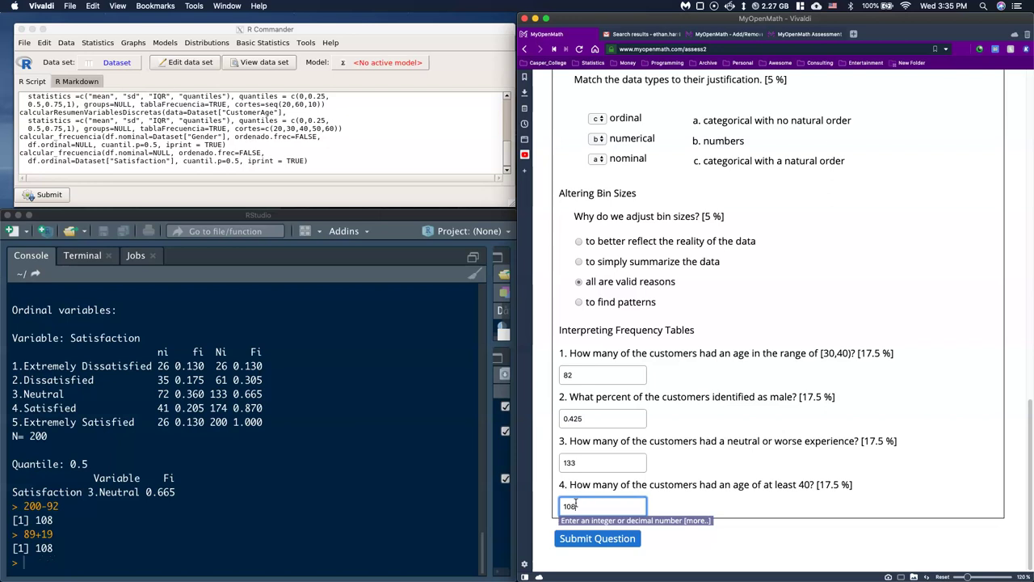
pyautogui.click(28, 556)
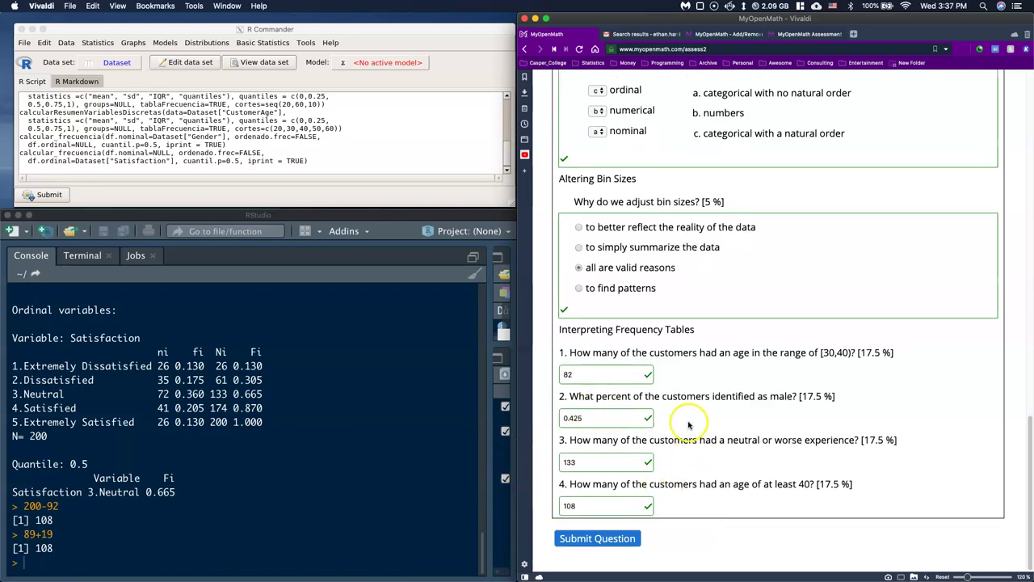
# - Review the score and the graded answers in every section of the Frequency Table guide
pyautogui.scroll(15, 687, 420)
pyautogui.scroll(-5, 688, 426)
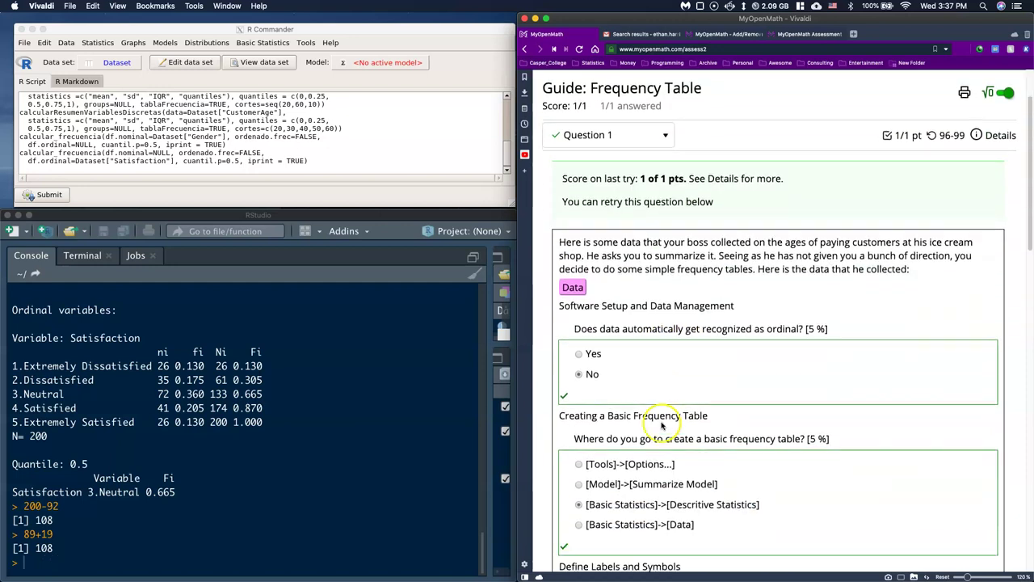
pyautogui.scroll(-5, 635, 202)
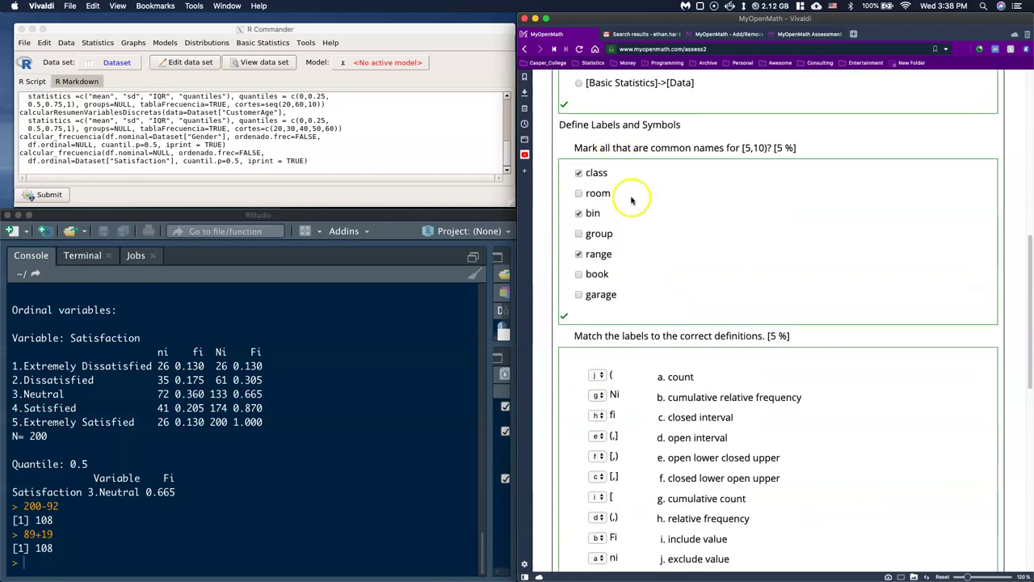
pyautogui.scroll(-4, 638, 249)
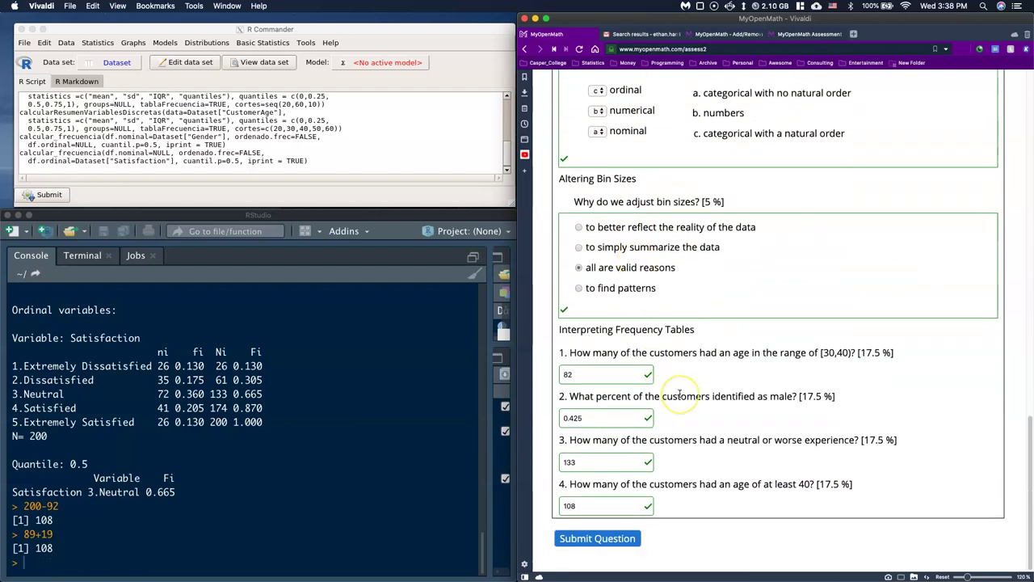
pyautogui.scroll(12, 679, 395)
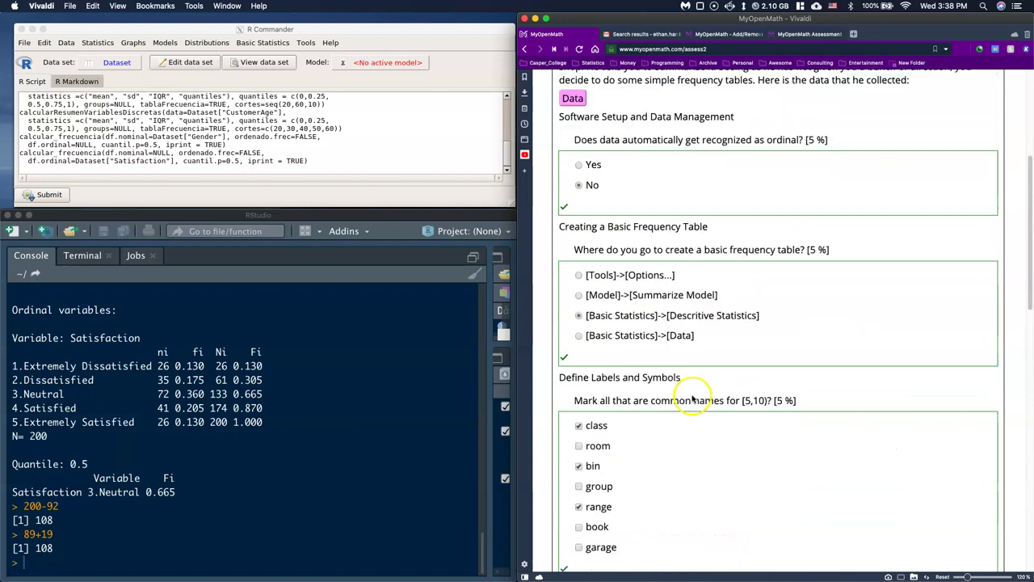
pyautogui.scroll(2, 703, 408)
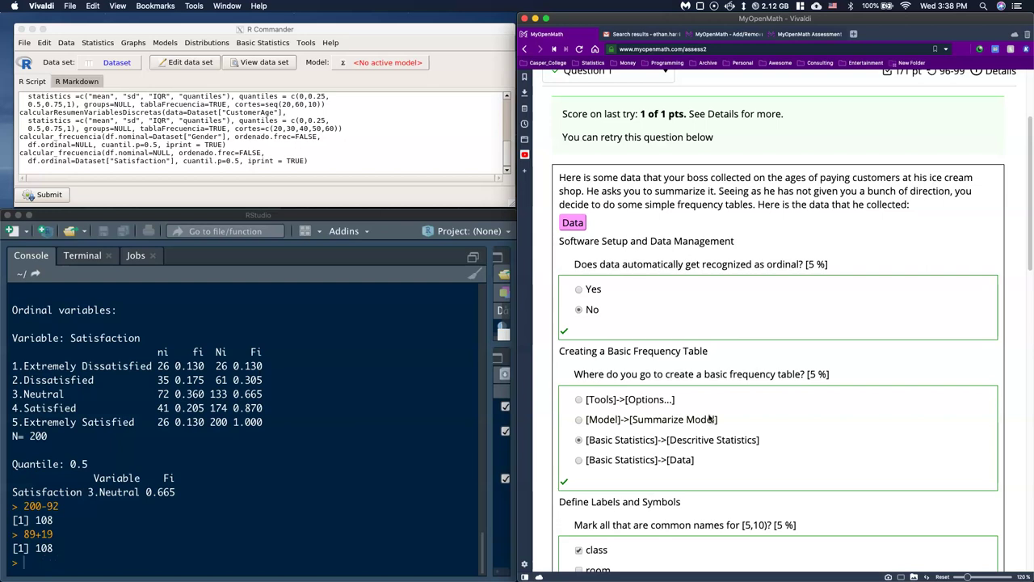
pyautogui.click(19, 549)
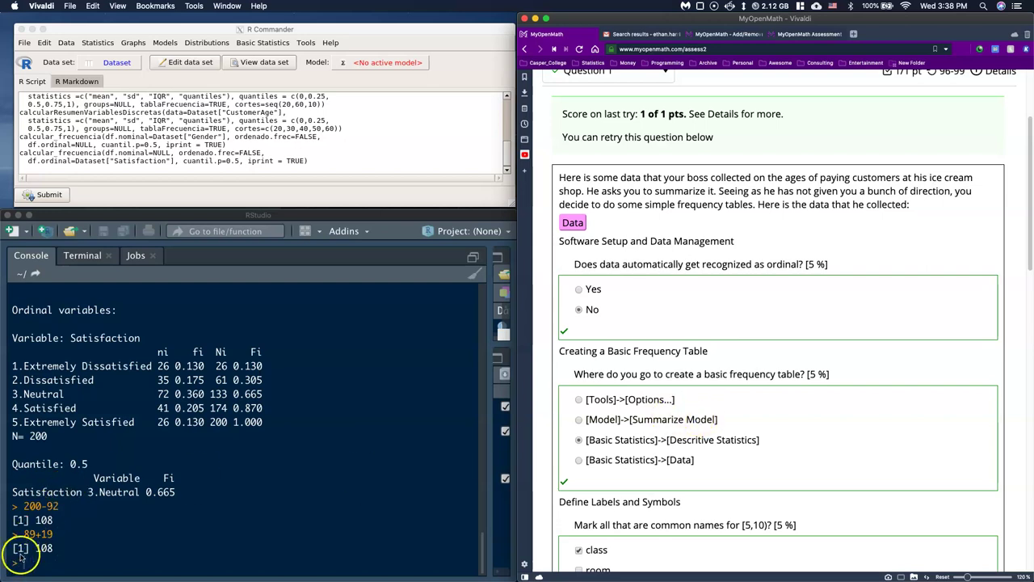